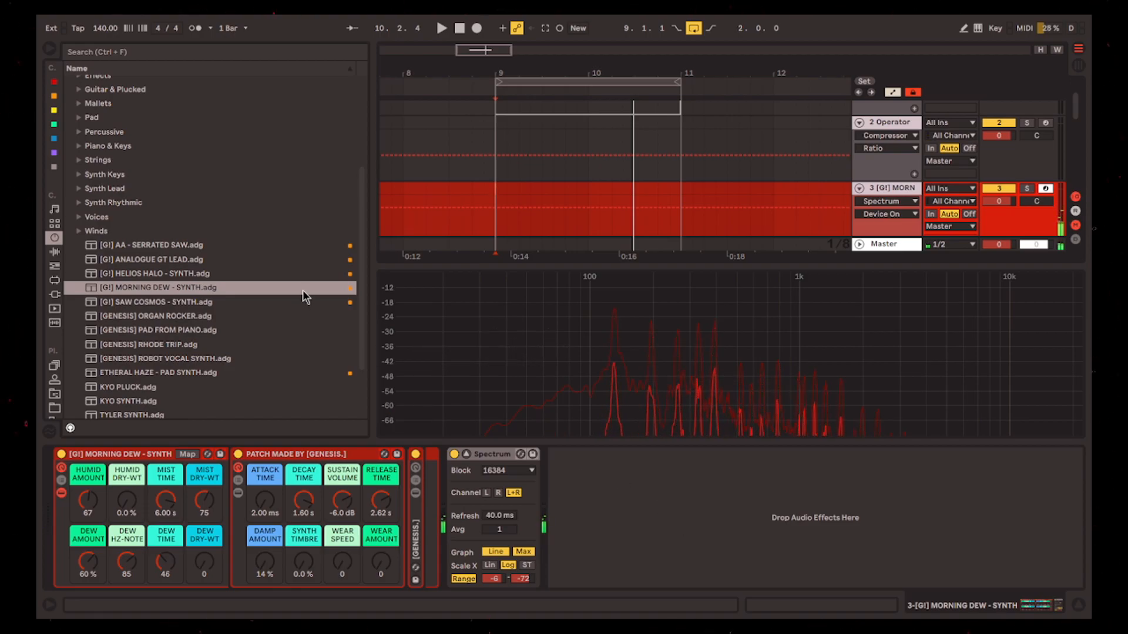
Insert the Frequency Shifter audio effect before Spectrum on the Morning Dew synth track.
scroll(311, 329, "down", 3)
scroll(294, 356, "up", 10)
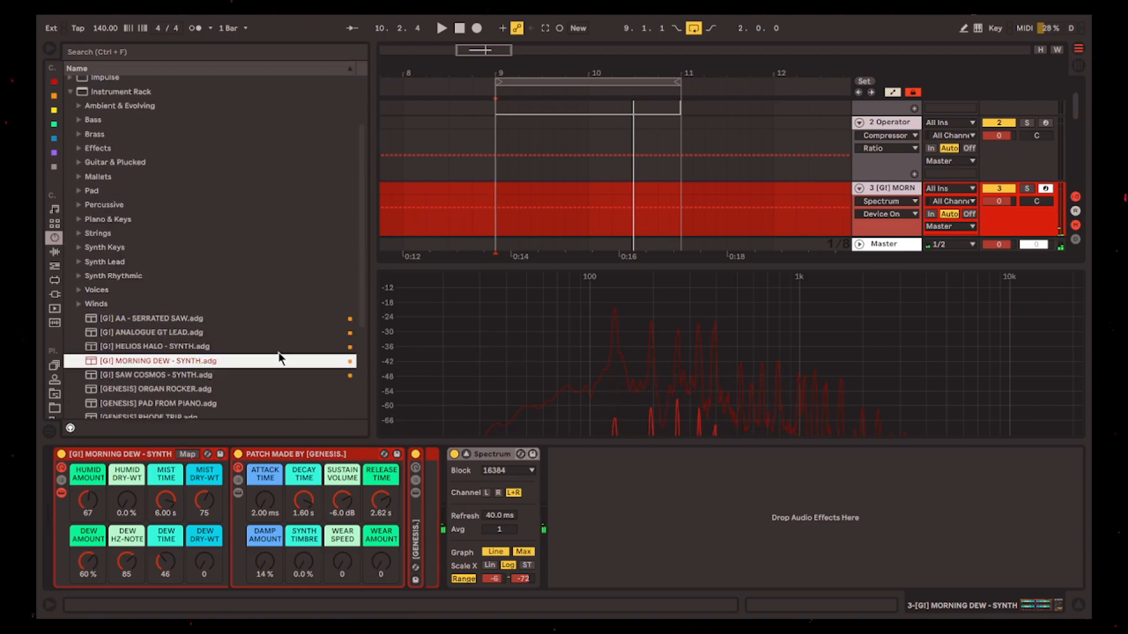
left_click(54, 252)
scroll(229, 312, "up", 5)
left_click(123, 253)
left_click_drag(127, 254, 458, 505)
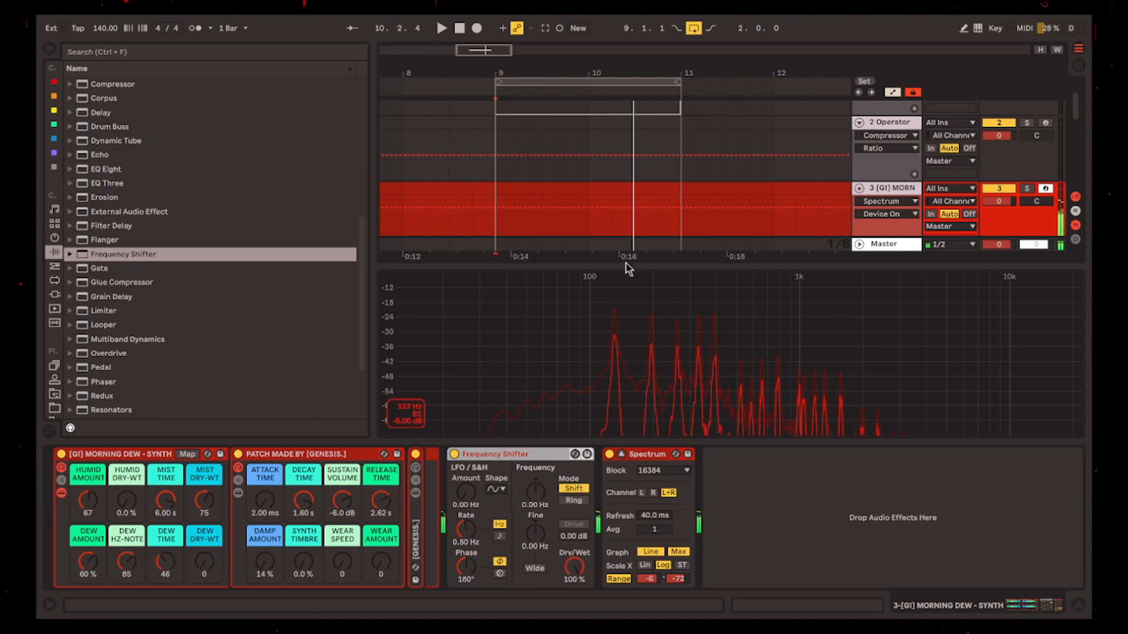
Create a MIDI clip on the Morning Dew synth track starting at bar 9 and trim its end to bar 11.
left_click_drag(675, 193, 498, 201)
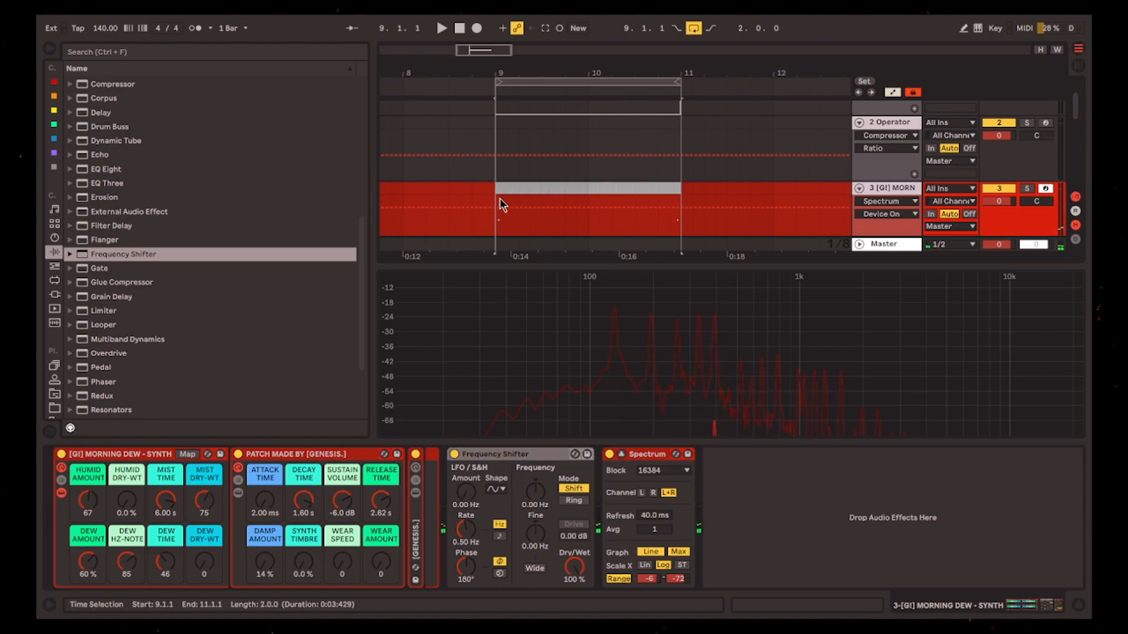
key("ctrl+shift+m")
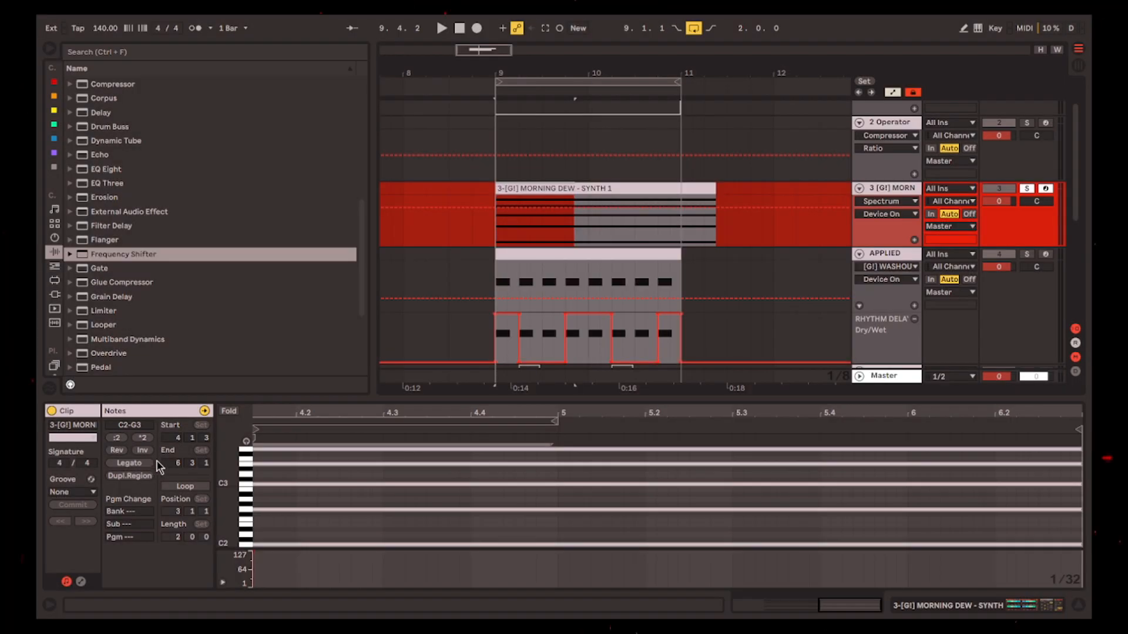
left_click(718, 181)
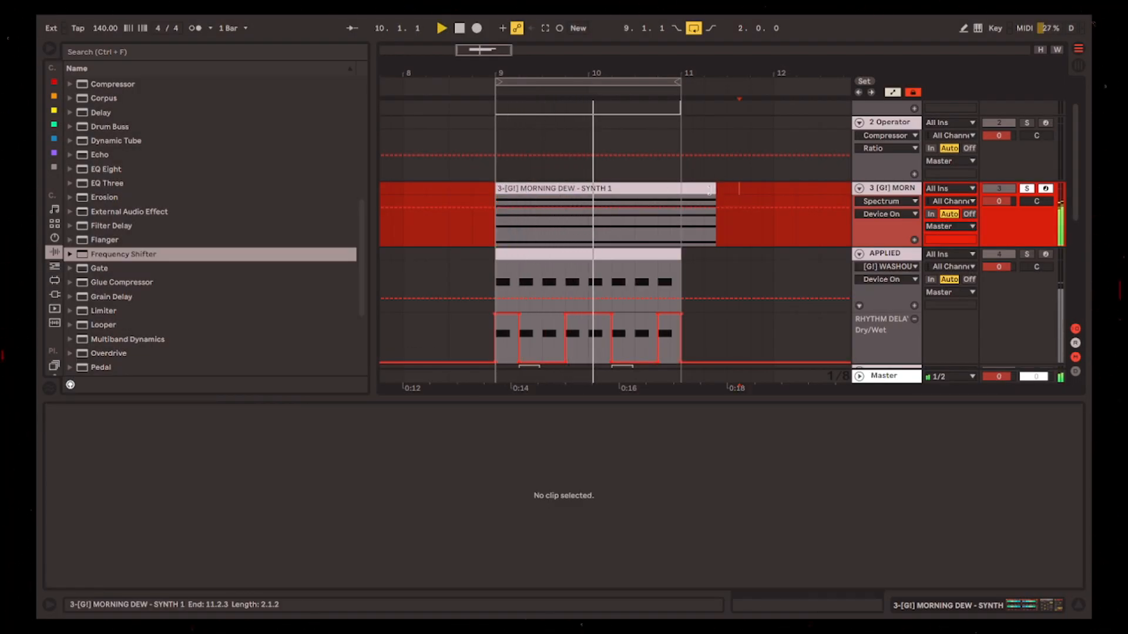
left_click_drag(716, 188, 681, 188)
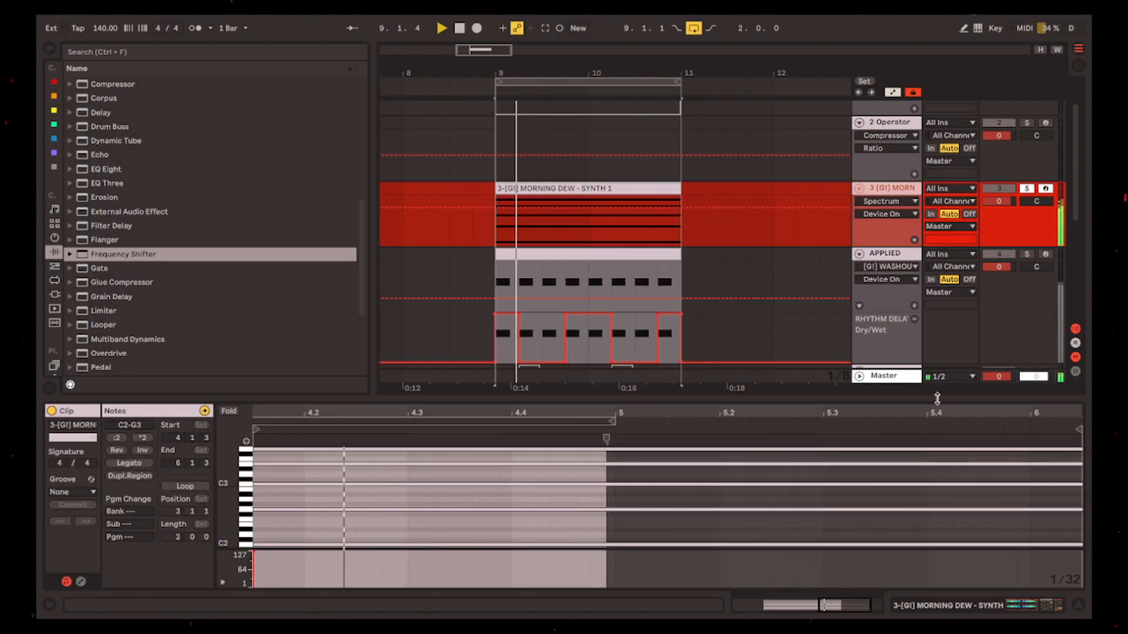
Play the loop and sweep the Frequency Shifter's coarse frequency to -720 Hz and its fine frequency to 500 Hz.
left_click(984, 610)
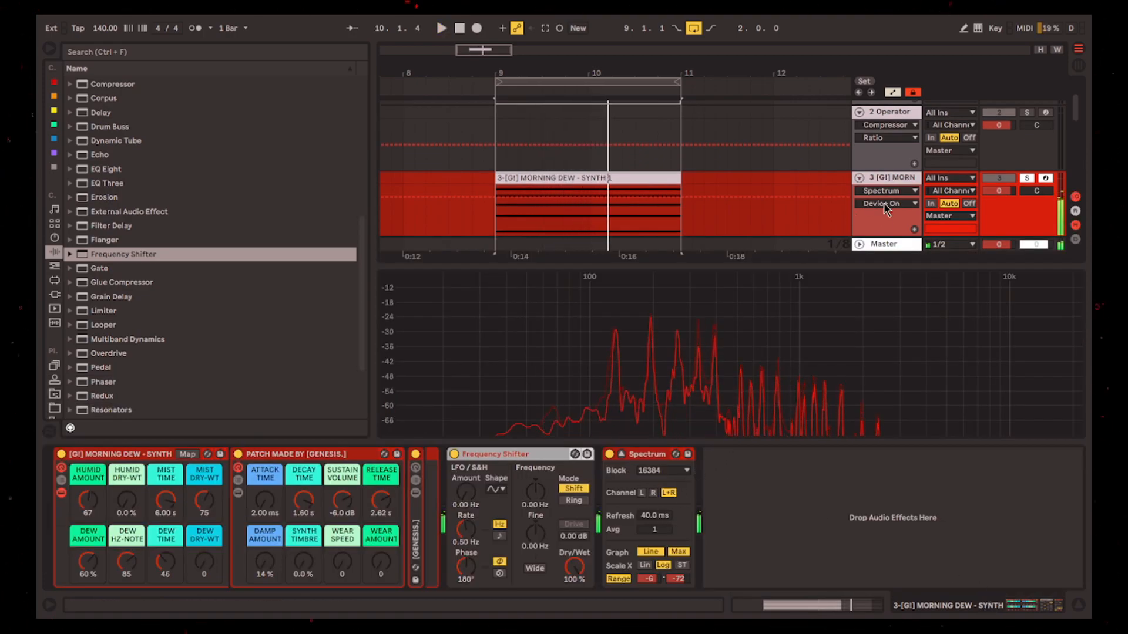
left_click(538, 535)
key("space")
mouse_move(535, 492)
left_mouse_down()
mouse_move(536, 471)
mouse_move(541, 500)
left_mouse_up()
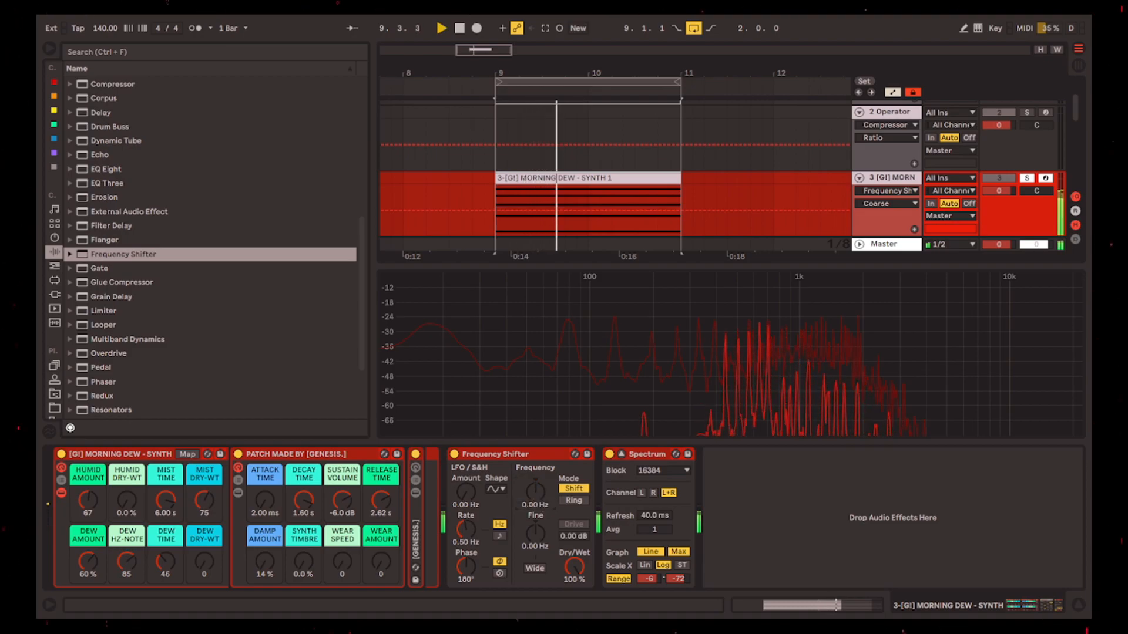
left_click_drag(538, 528, 536, 490)
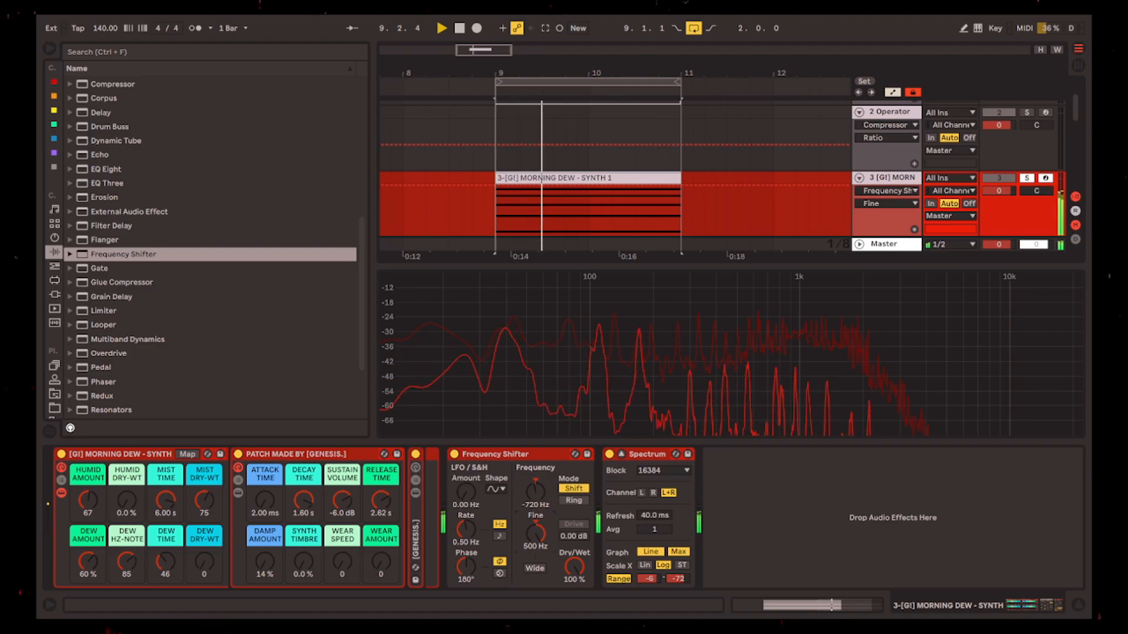
Reset the Frequency Shifter's fine and coarse frequencies to 0 Hz.
double_click(537, 536)
left_click(536, 493)
double_click(537, 495)
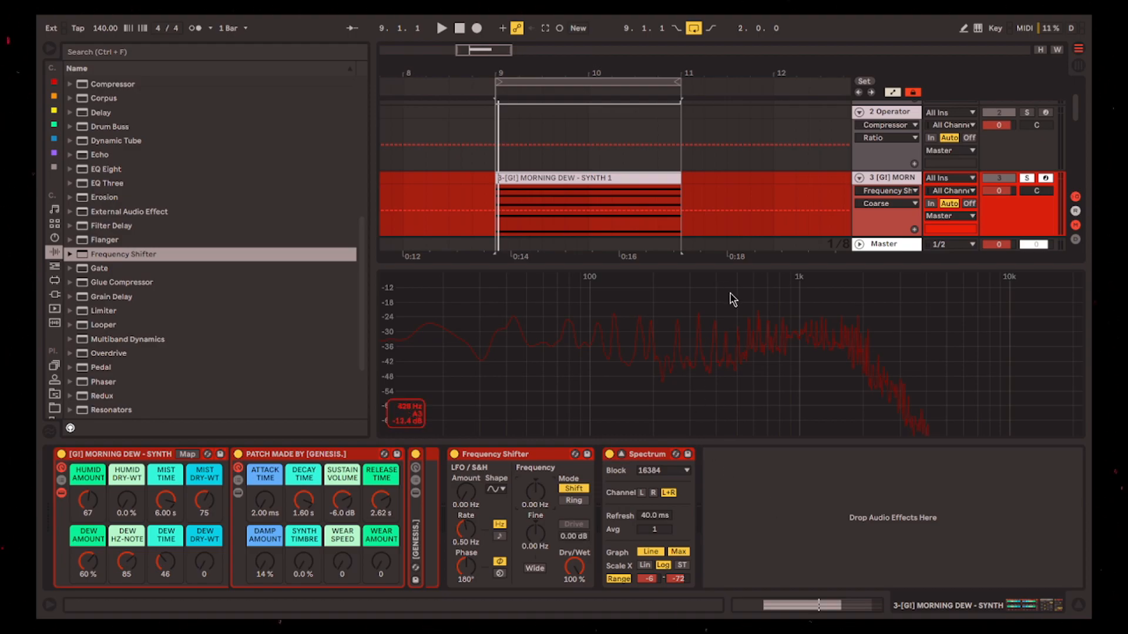
Select and solo the Operator track and raise its Frequency Shifter's coarse frequency to 130 Hz.
scroll(916, 198, "up", 1)
left_click(905, 137)
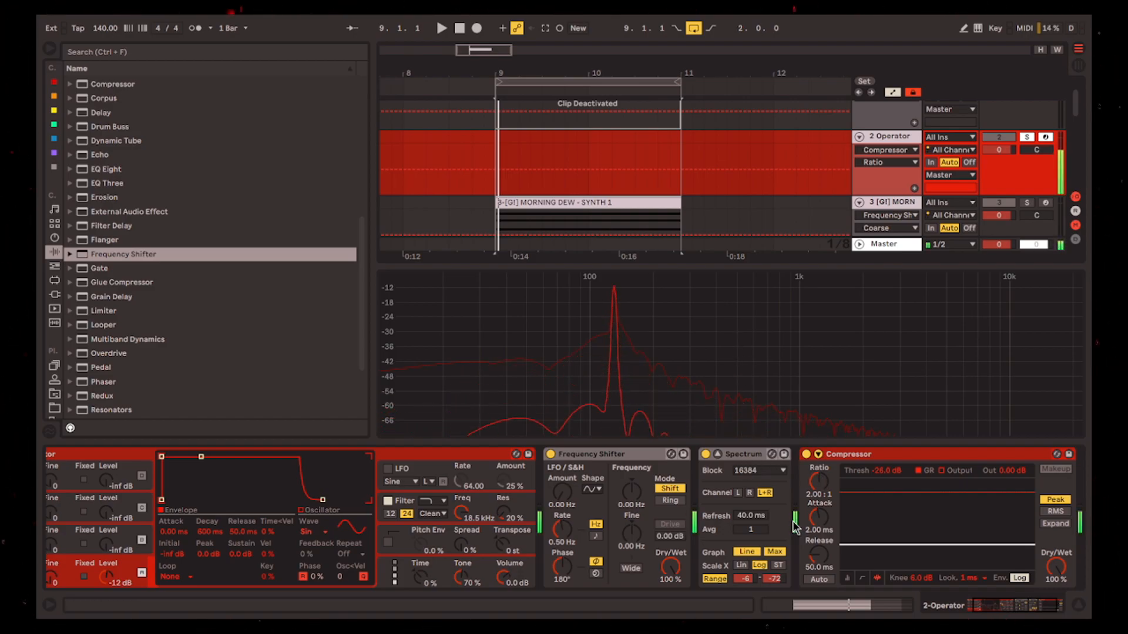
left_click_drag(632, 532, 635, 561)
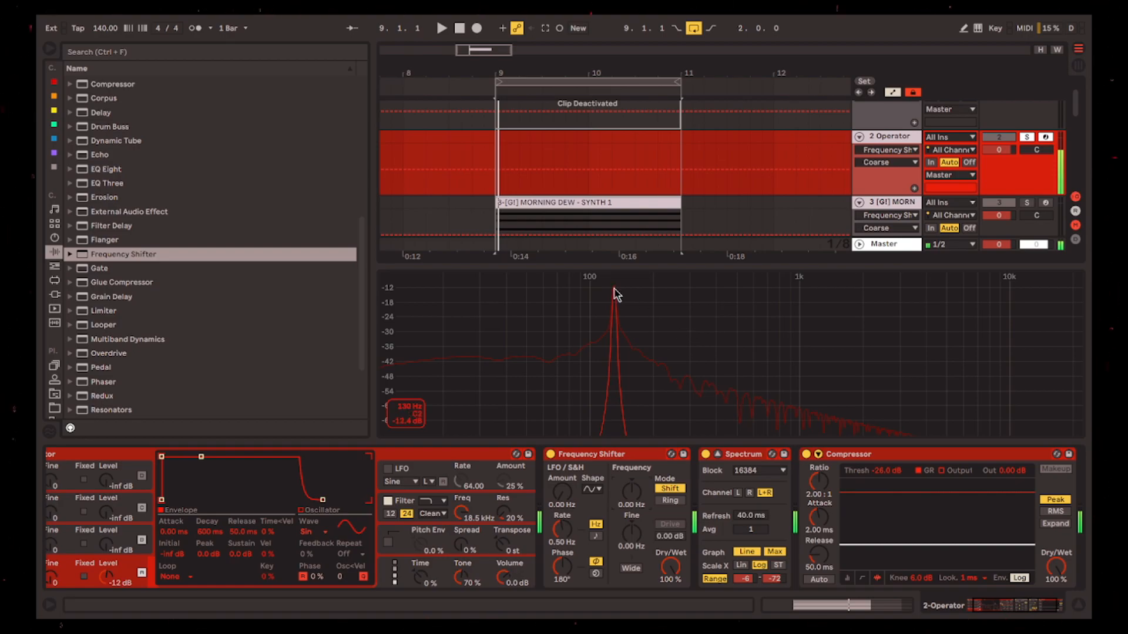
left_click(634, 536)
left_click(625, 485)
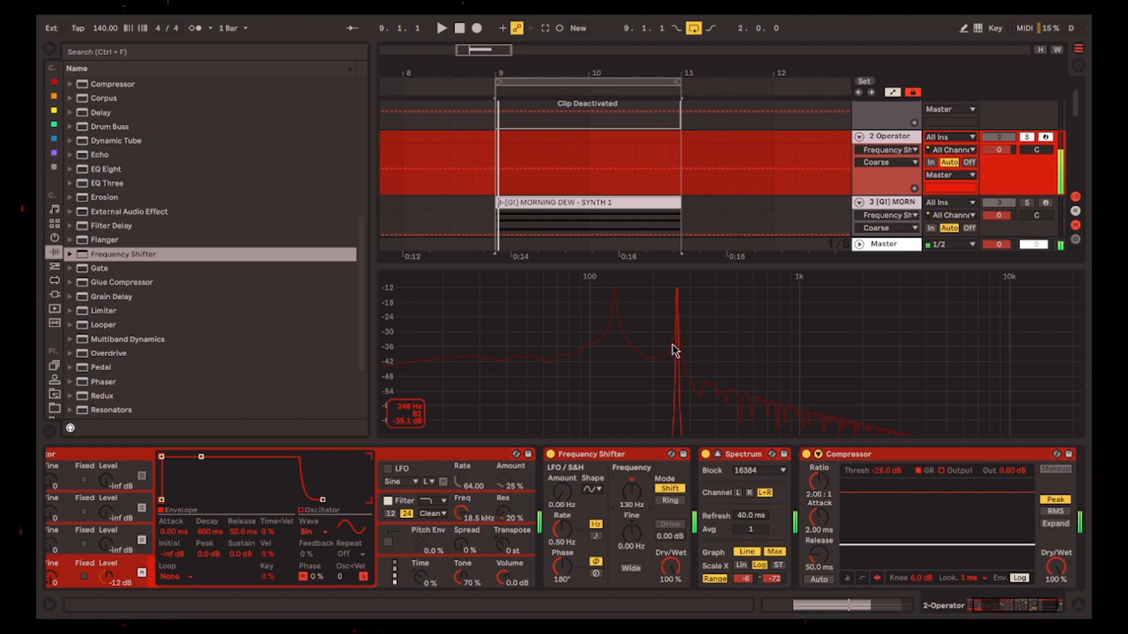
Raise the coarse frequency to 260, 390 and up to 780 Hz, and reset it to 0 Hz.
type("260")
key("Return")
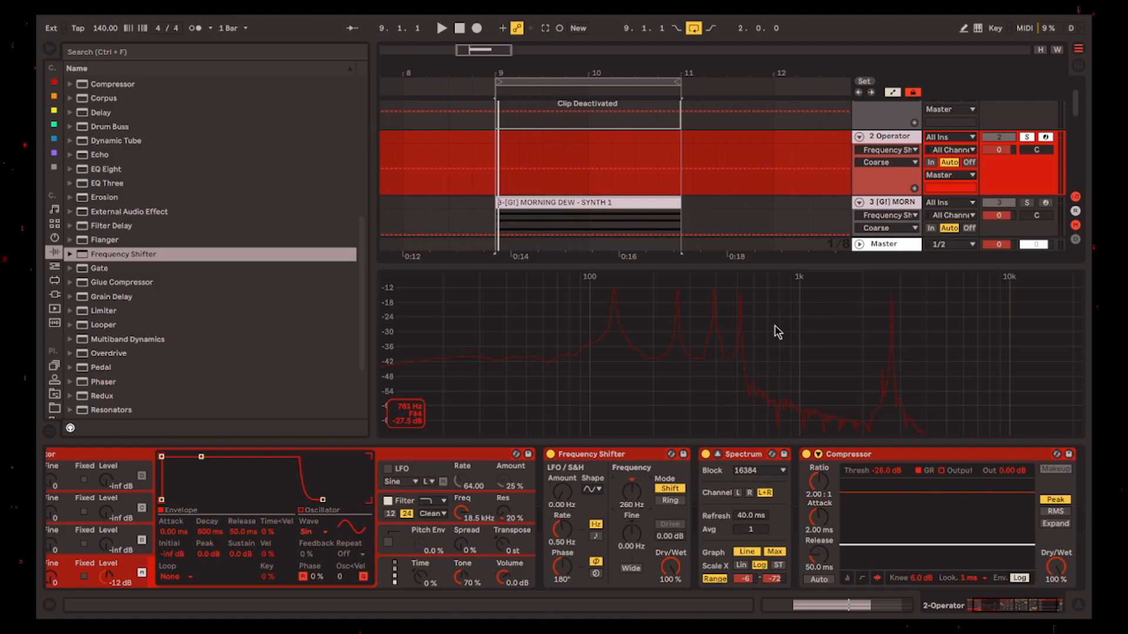
type("390")
key("Return")
key("Return")
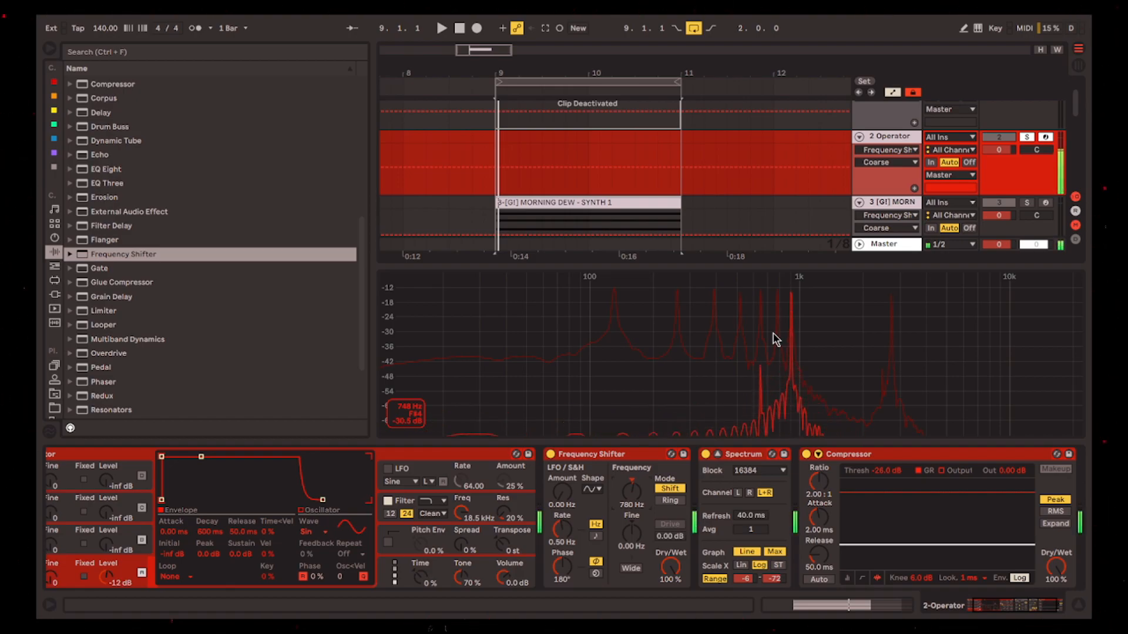
double_click(632, 492)
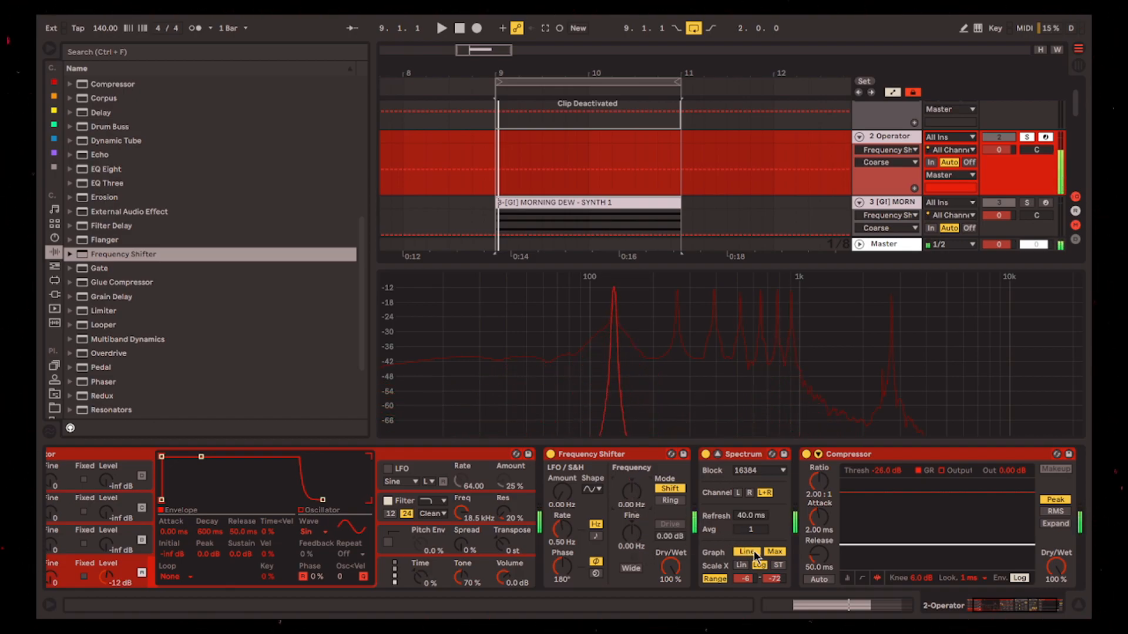
mouse_move(612, 274)
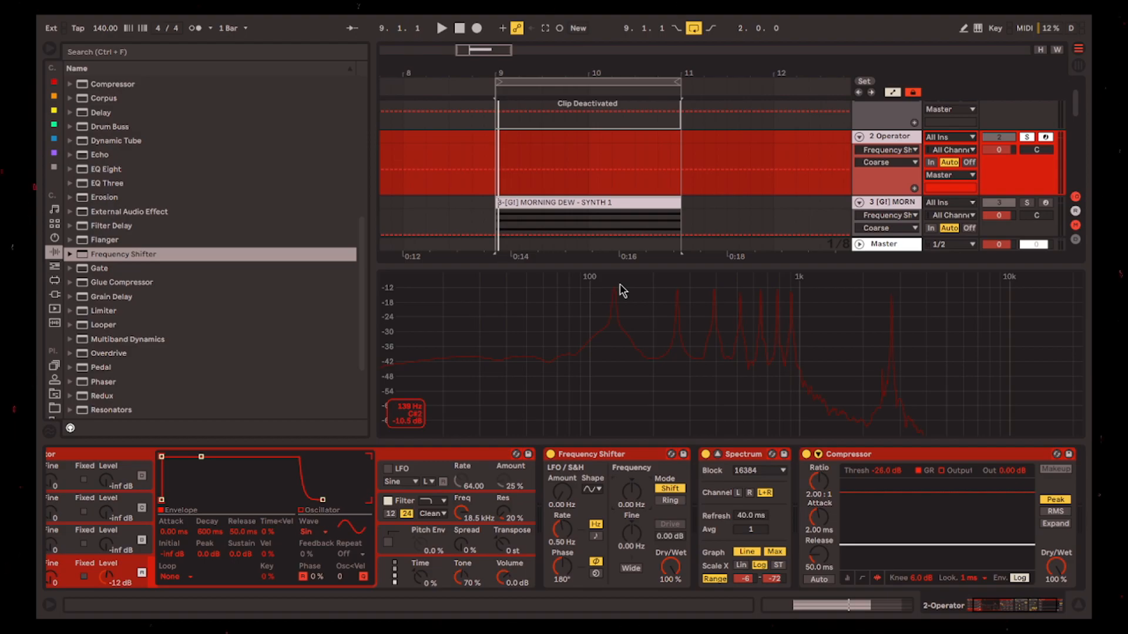
Raise the level of Operator's oscillator B to -23 dB.
left_click_drag(999, 607, 902, 603)
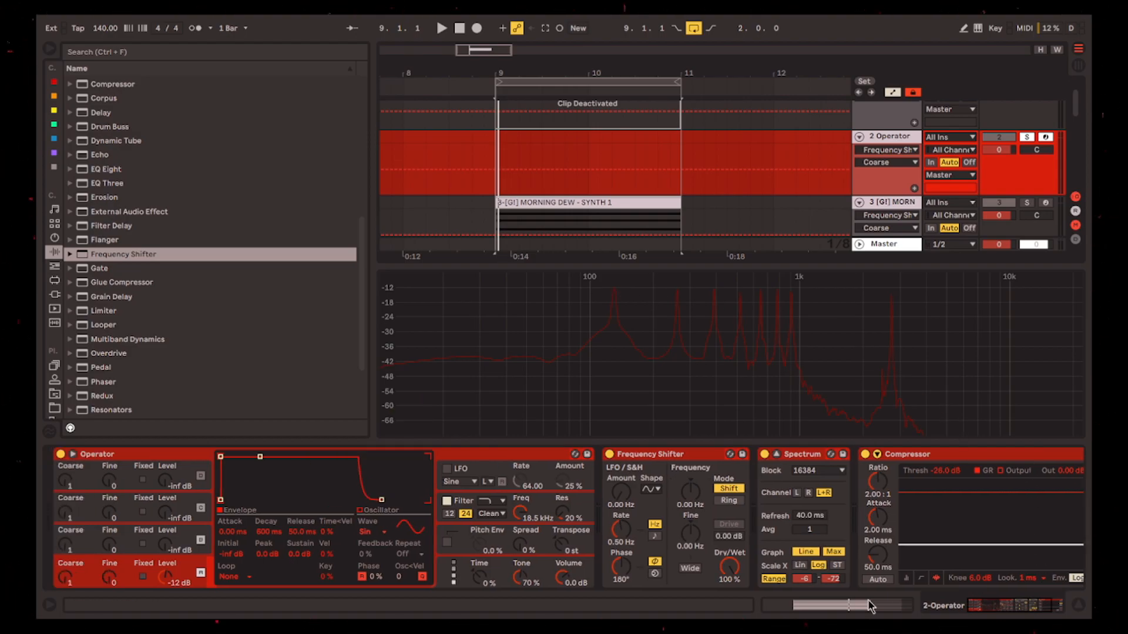
scroll(717, 199, "up", 3)
scroll(729, 226, "down", 2)
left_click_drag(158, 552, 159, 531)
Step the Frequency Shifter's coarse frequency through 130, 260, 390 and 520 Hz, and bypass the device.
left_click(690, 492)
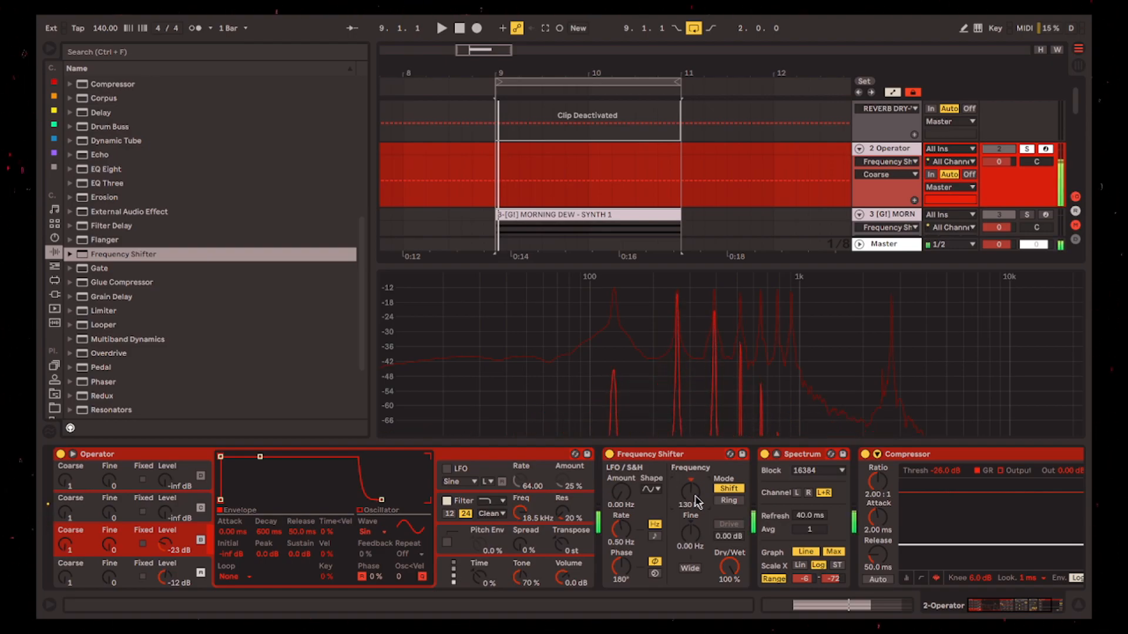
type("260")
key("Return")
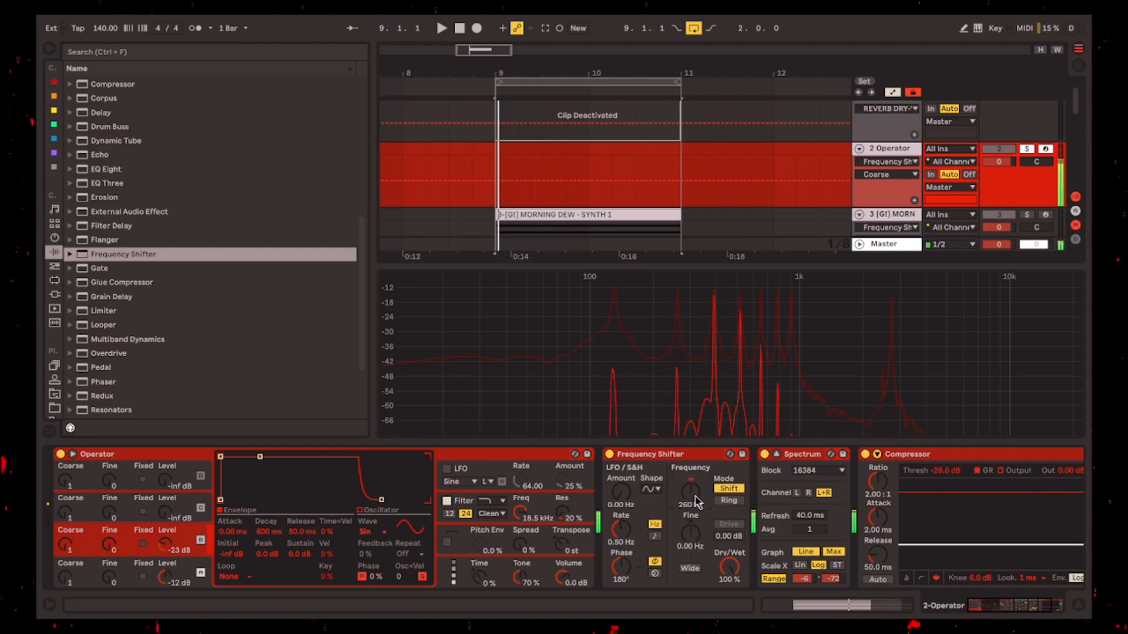
type("390")
key("Return")
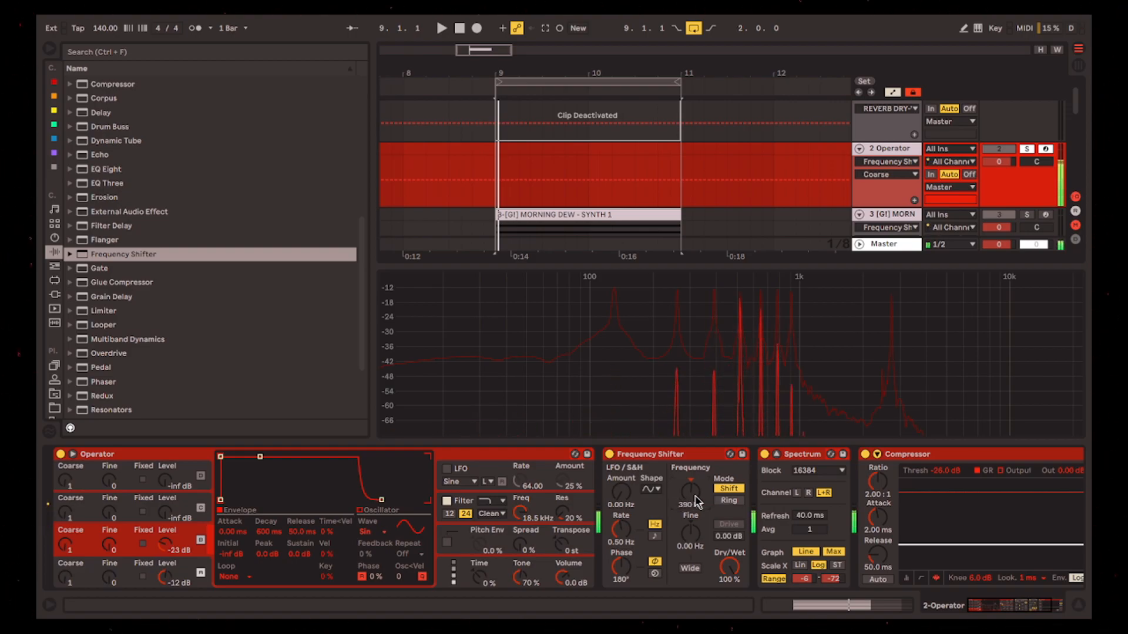
type("520")
key("Return")
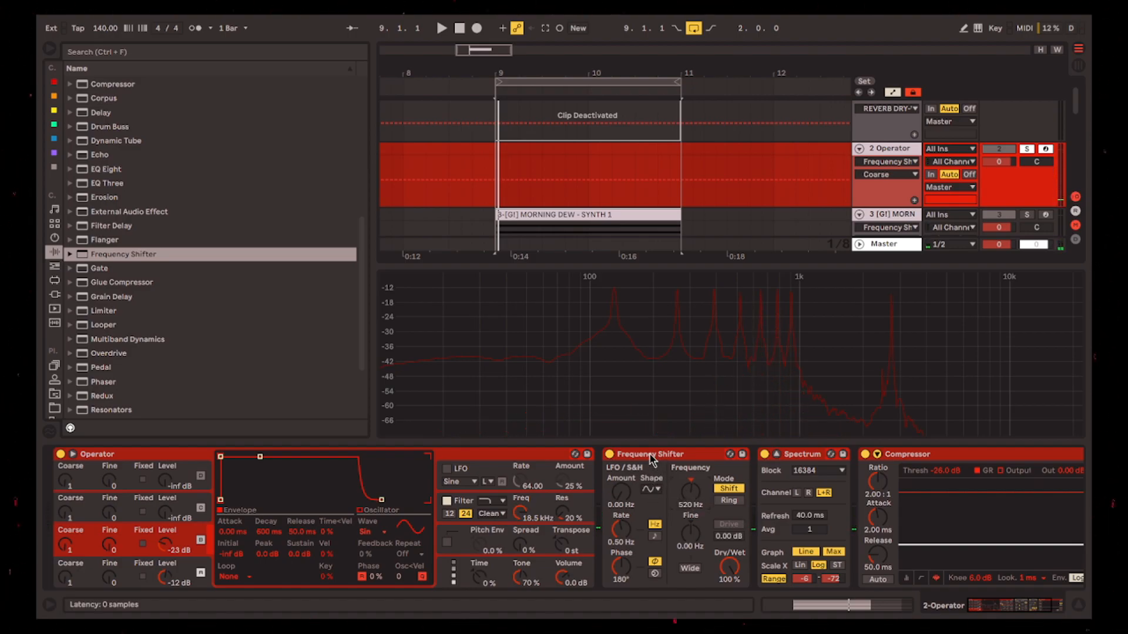
left_click(611, 456)
left_click(479, 561)
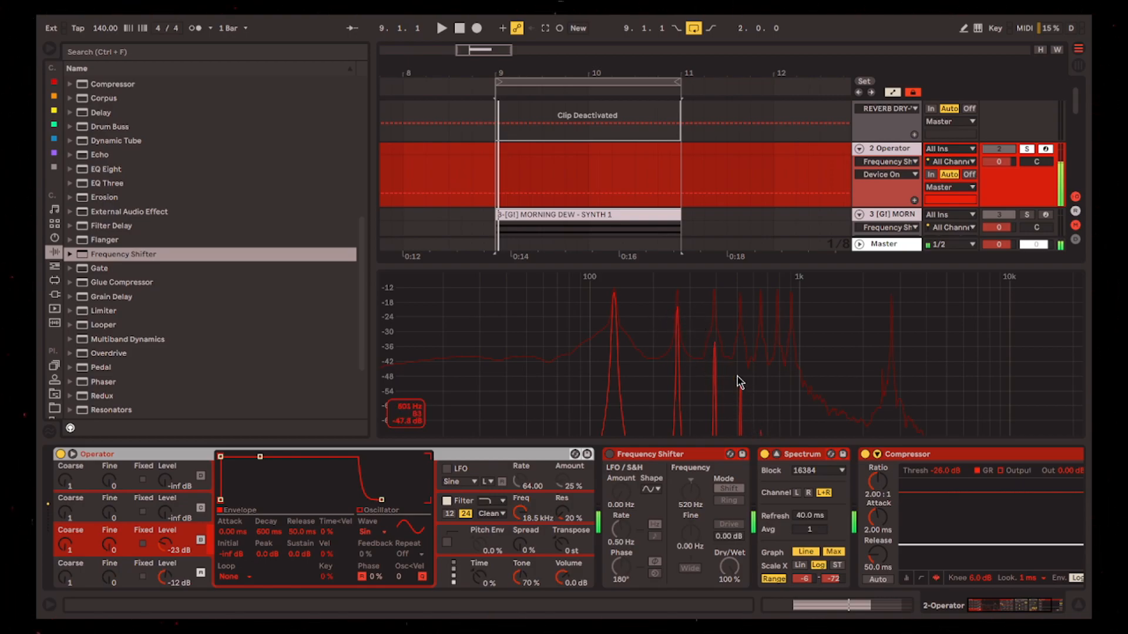
Set Operator's oscillator B coarse tuning to 7 and raise oscillator C's level to -21 dB.
left_click_drag(64, 545, 65, 524)
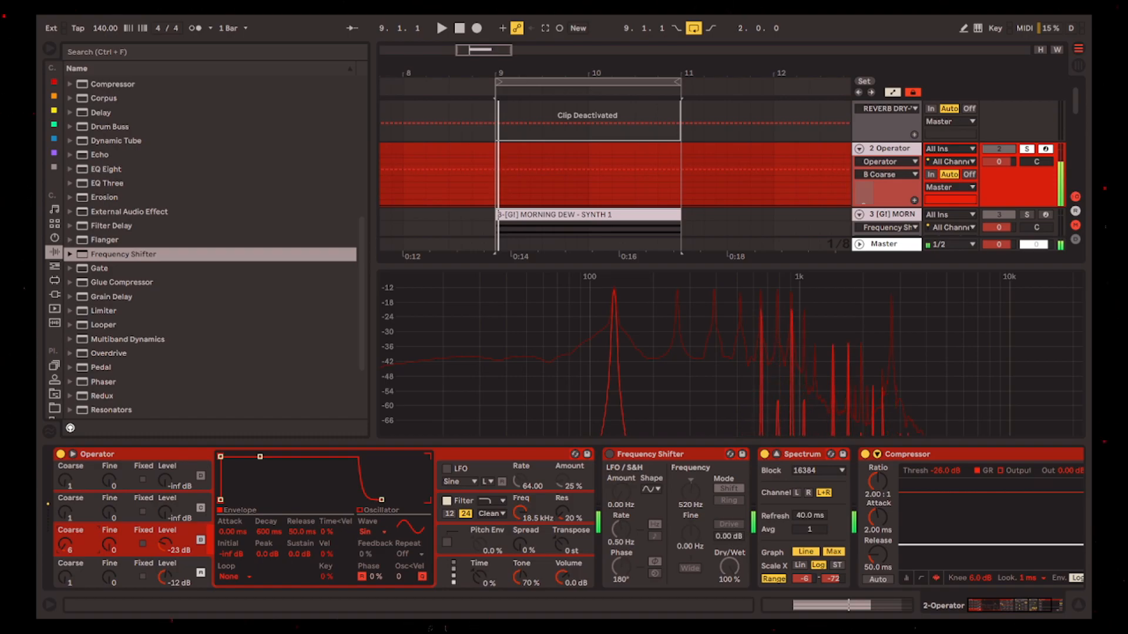
left_click_drag(77, 548, 76, 543)
left_click_drag(165, 514, 166, 504)
Lower Operator's transpose to -24 st.
left_click(561, 546)
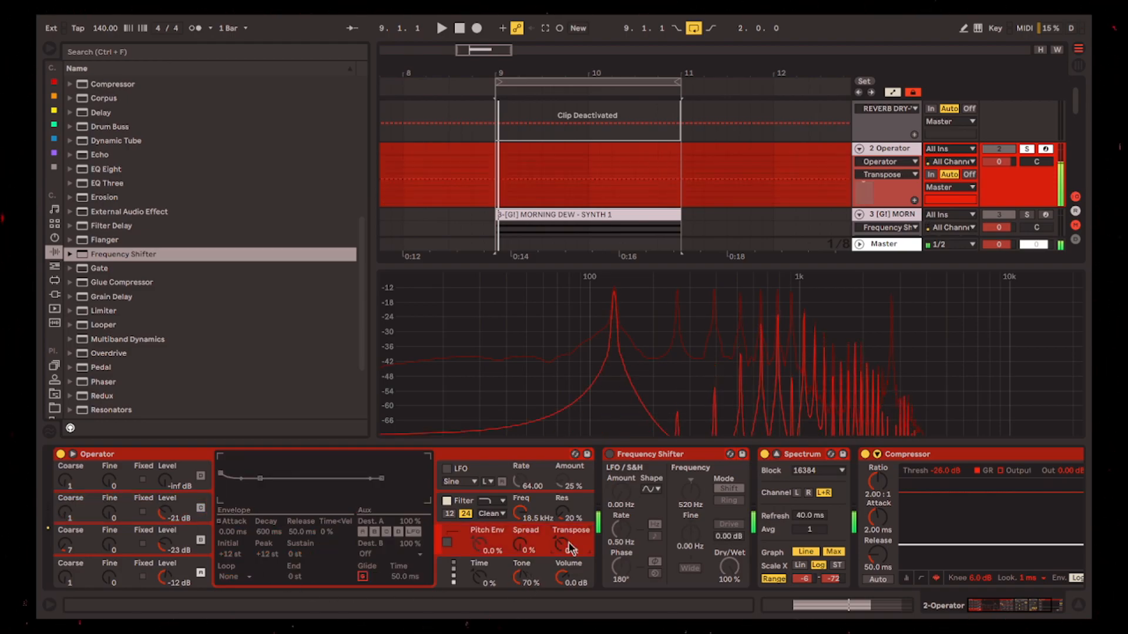
type("-12")
key("Return")
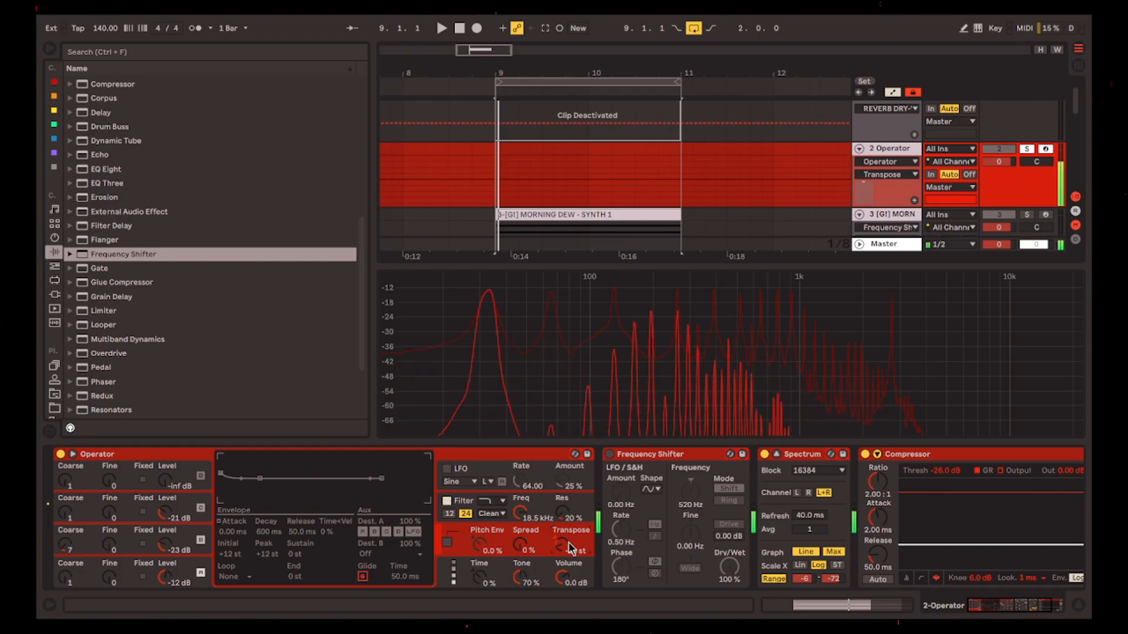
Turn the Frequency Shifter on with a coarse frequency of 260 Hz and a dry/wet mix of 46%.
left_click(611, 454)
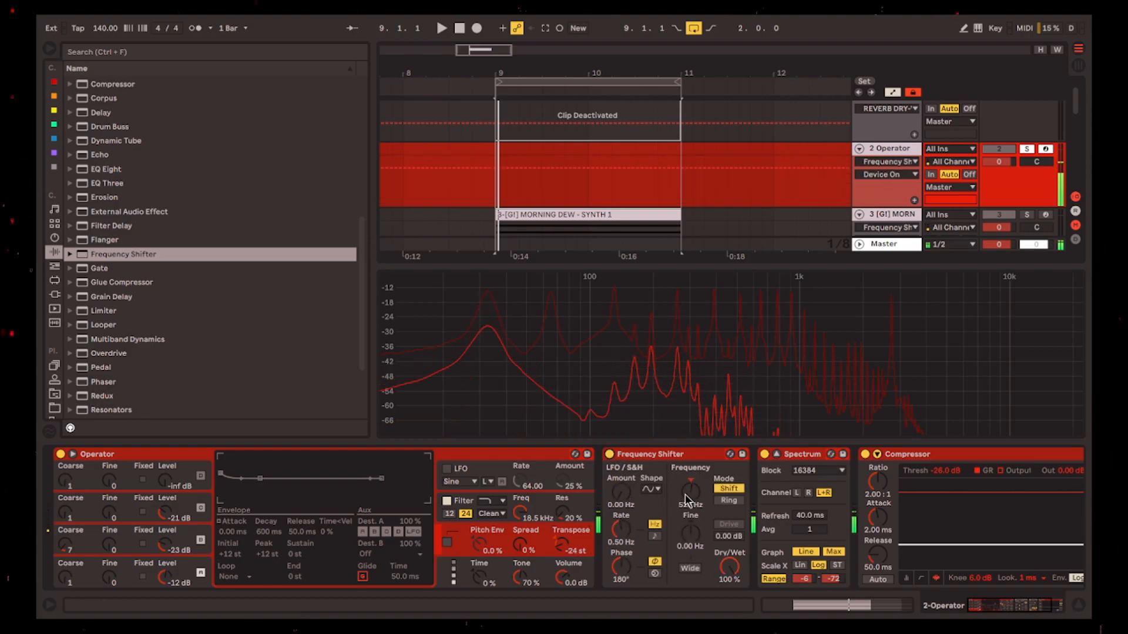
type("130")
key("Return")
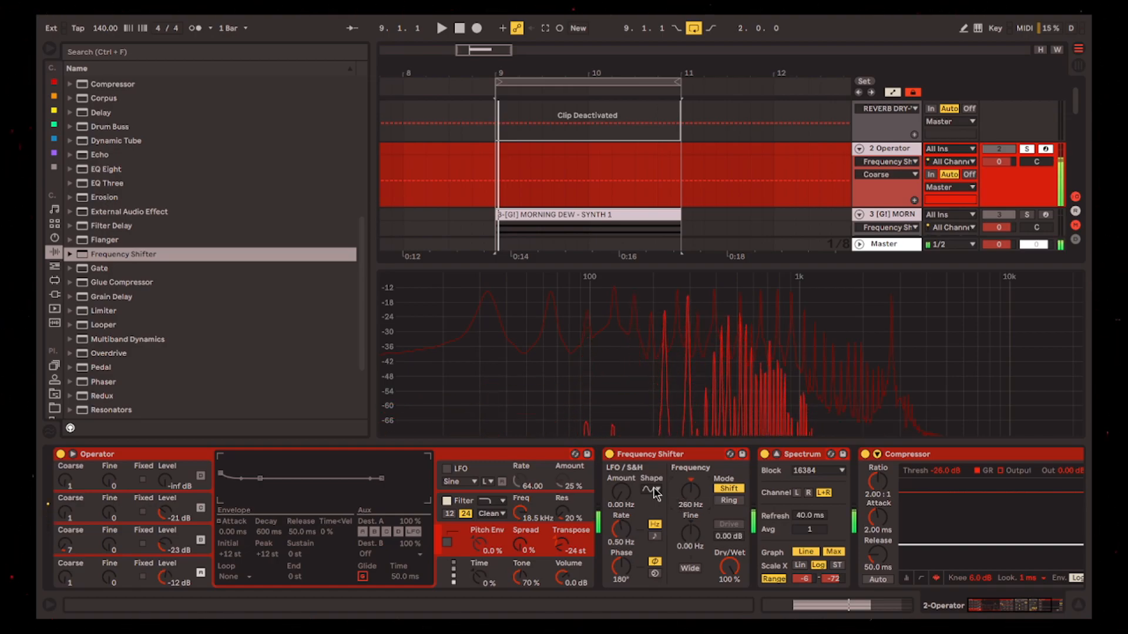
left_click_drag(731, 571, 732, 626)
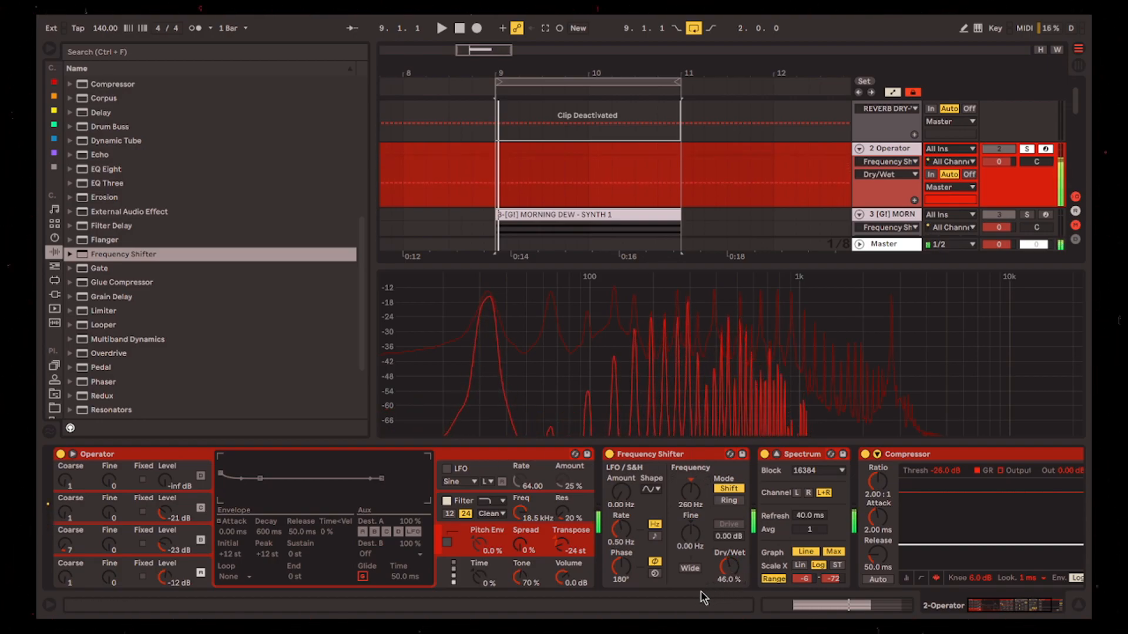
Set the Frequency Shifter's coarse frequency to 390 Hz and reduce its dry/wet mix to 28.6%.
left_click(691, 505)
type("390")
key("Return")
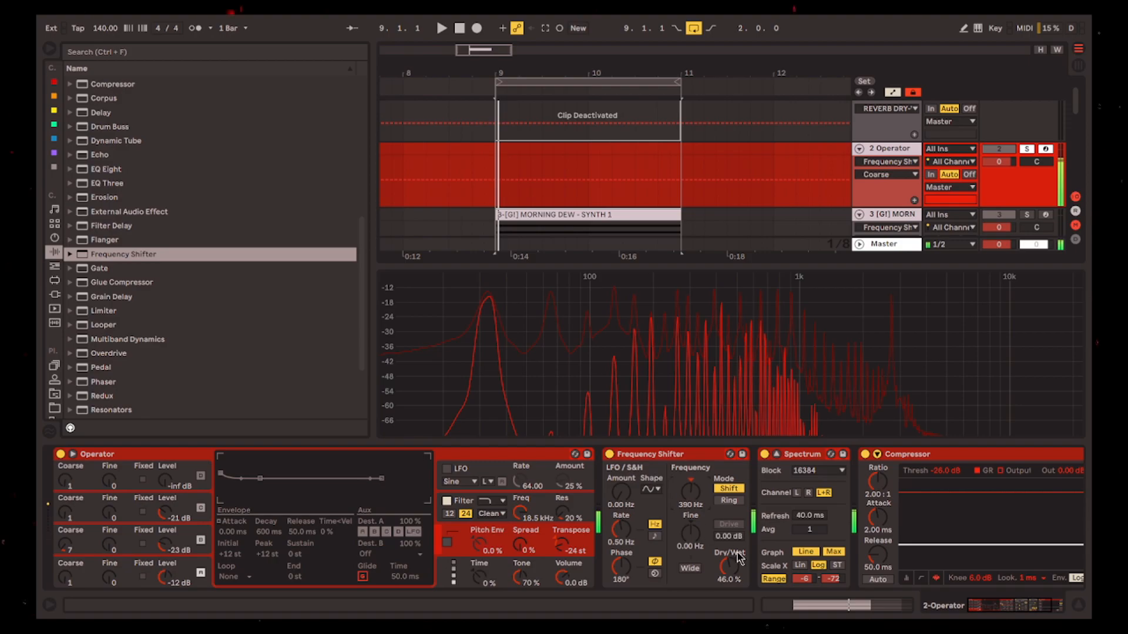
left_click_drag(735, 569, 733, 590)
left_click(691, 457)
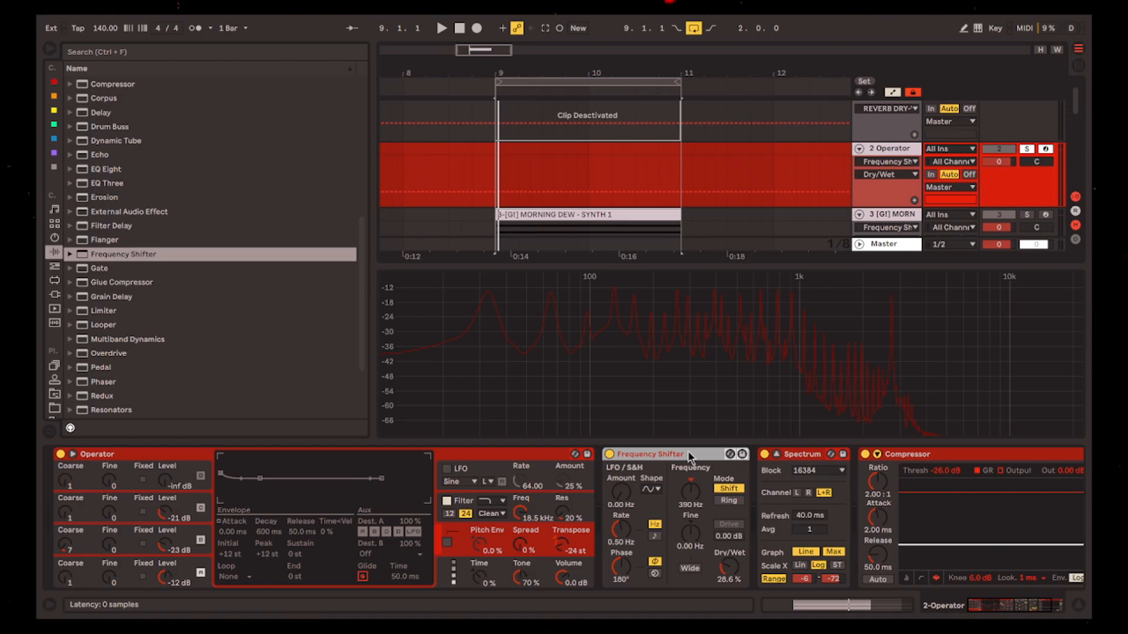
Reset the coarse frequency to 0 Hz, and set the fine frequency to 174 Hz with a dry/wet mix of 68.3%.
double_click(692, 504)
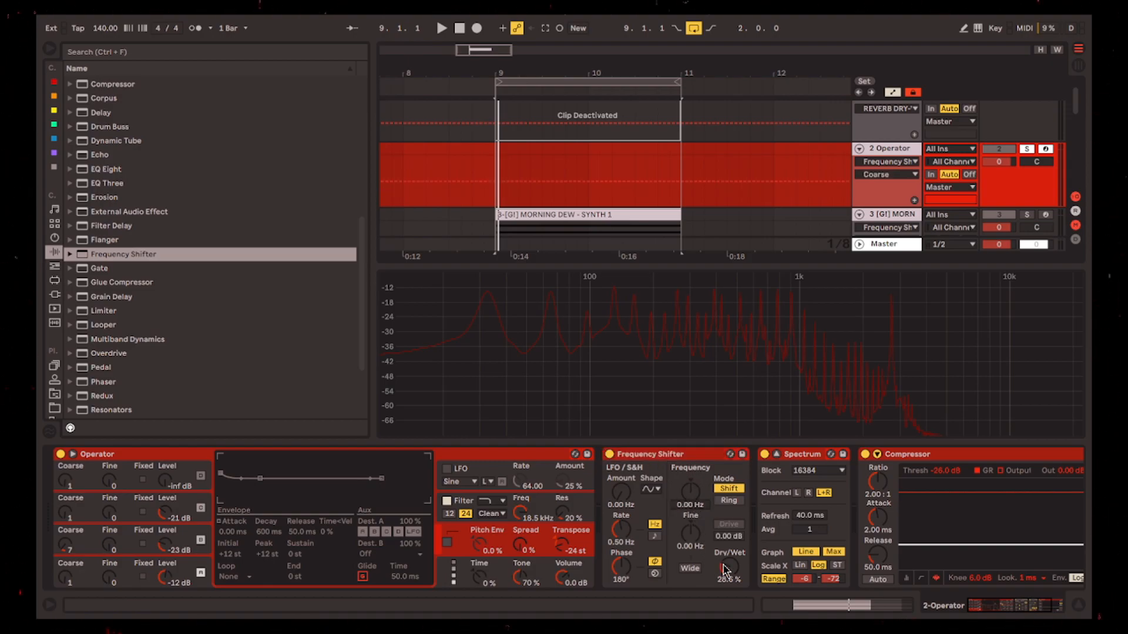
left_click_drag(730, 573, 730, 522)
left_click_drag(730, 567, 694, 517)
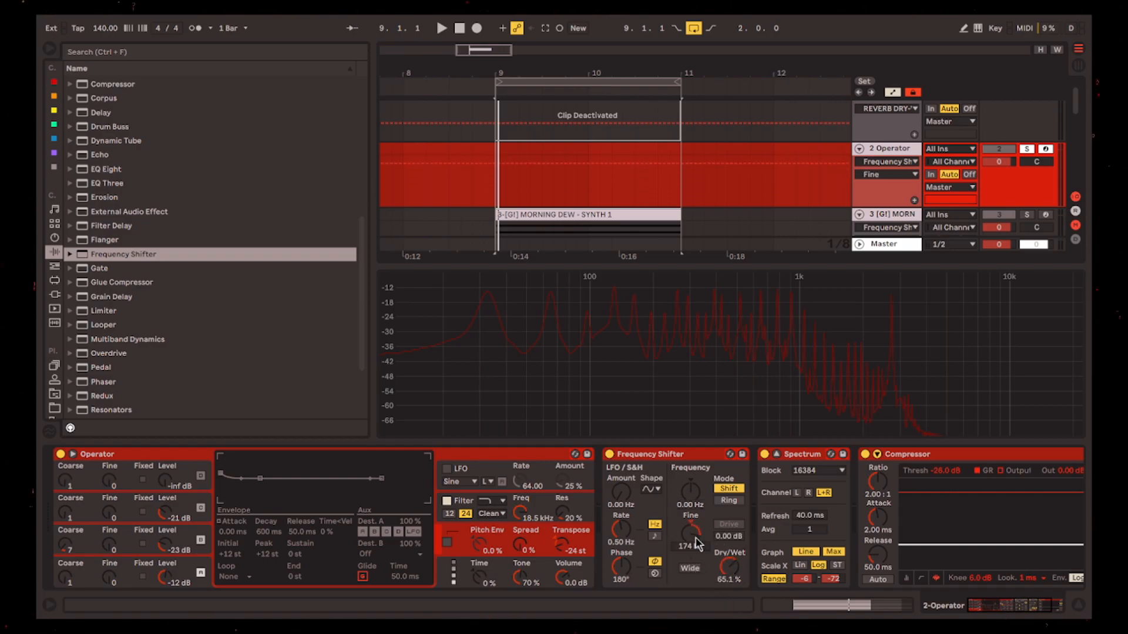
mouse_move(737, 582)
left_mouse_down()
mouse_move(737, 548)
mouse_move(737, 578)
left_mouse_up()
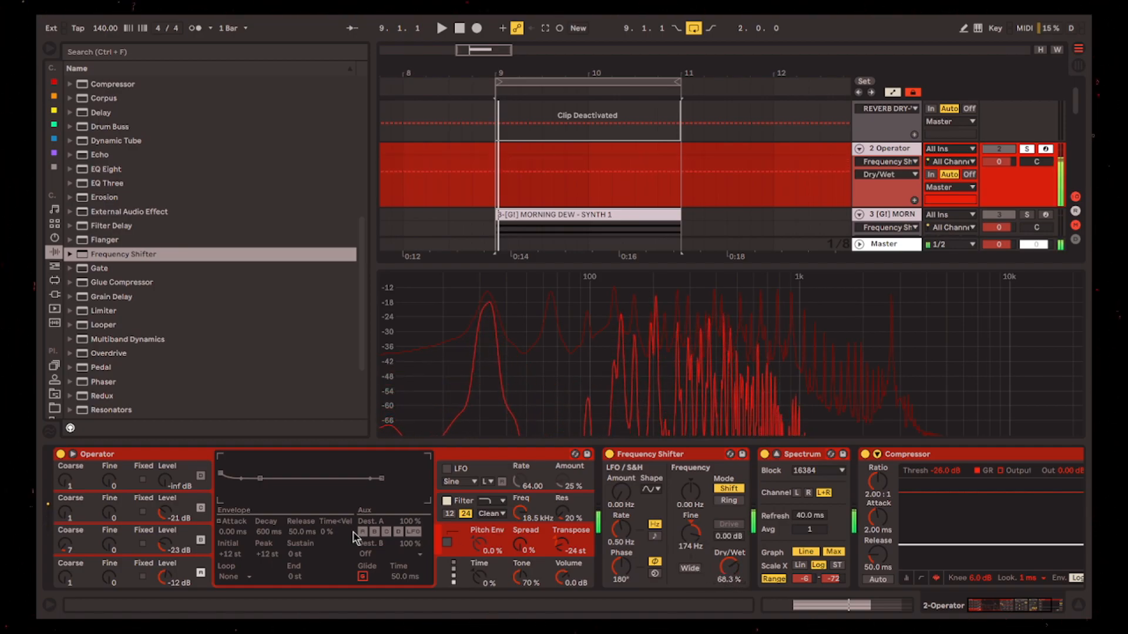
Reset the Frequency Shifter's fine frequency to 0 Hz.
left_click(697, 538)
double_click(696, 539)
left_click(693, 494)
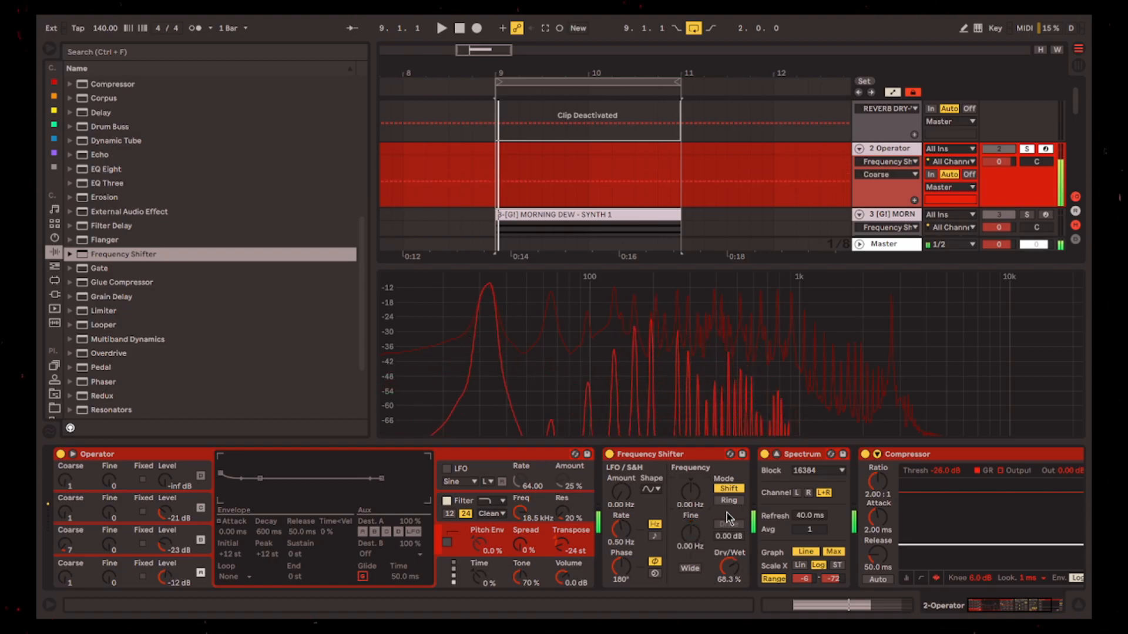
Set the Frequency Shifter's coarse frequency to 520 Hz and lower its dry/wet mix to 20.6%.
type("520")
key("Return")
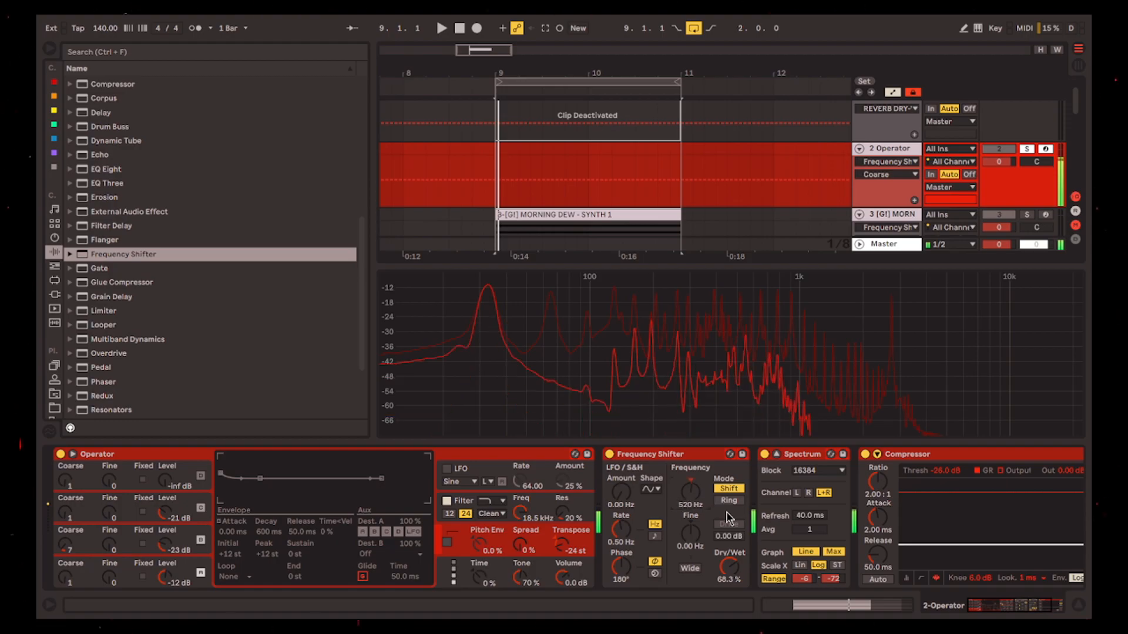
left_click_drag(731, 577, 730, 600)
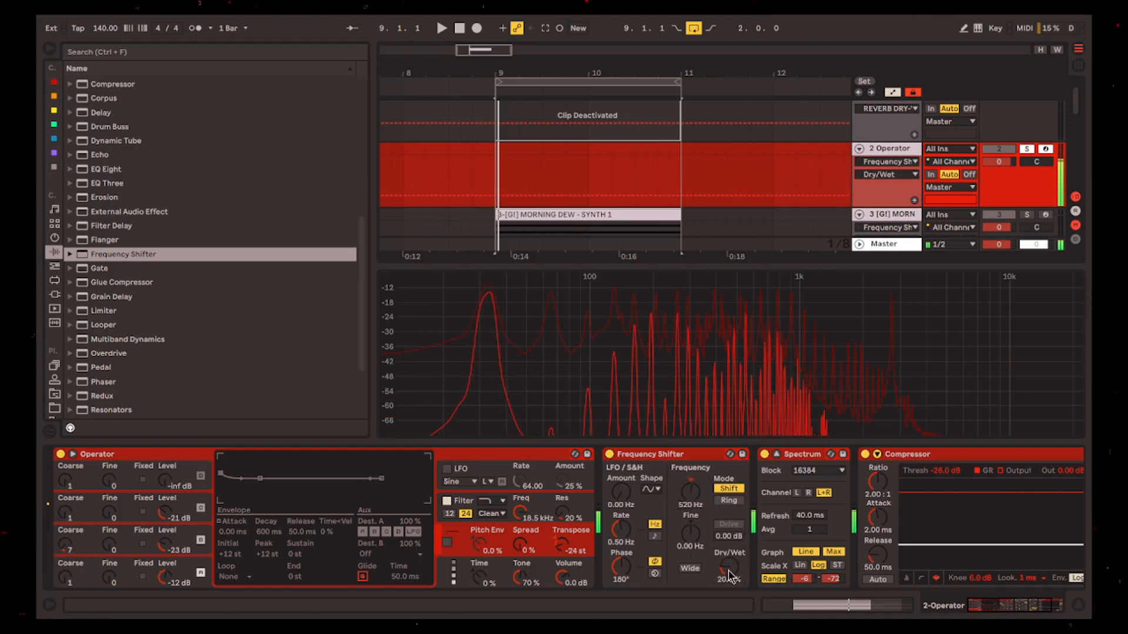
Set the Frequency Shifter's coarse frequency to 650 Hz and its dry/wet mix to 19.8%.
left_click(691, 493)
type("650")
key("Return")
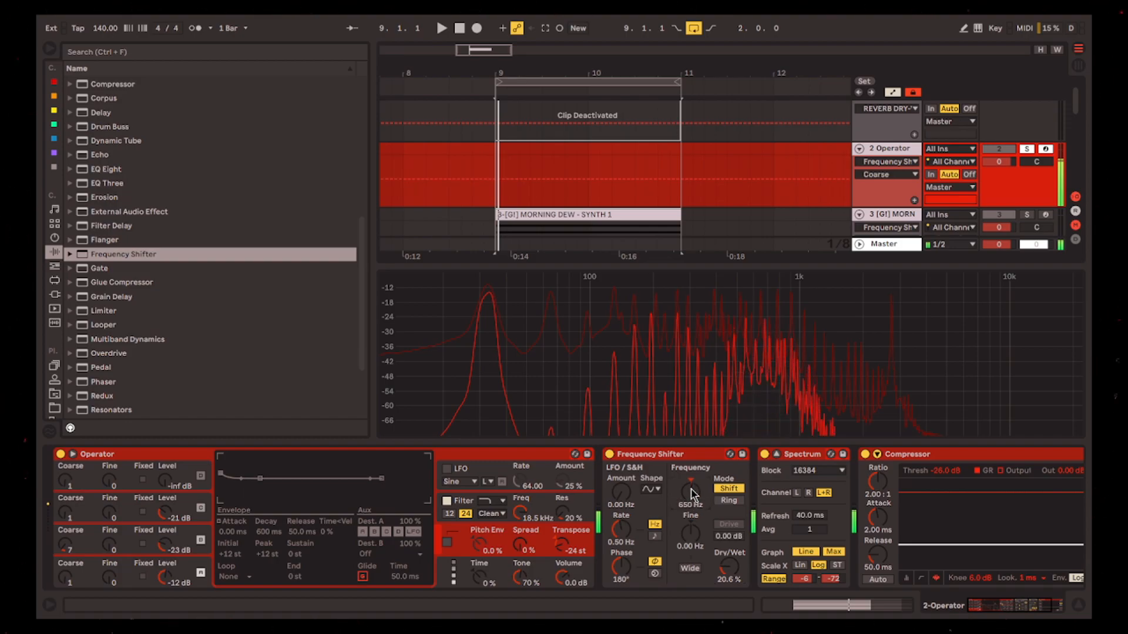
mouse_move(729, 567)
left_mouse_down()
mouse_move(730, 579)
mouse_move(729, 561)
left_mouse_up()
Set the Frequency Shifter's coarse frequency to 390 Hz.
left_click(692, 496)
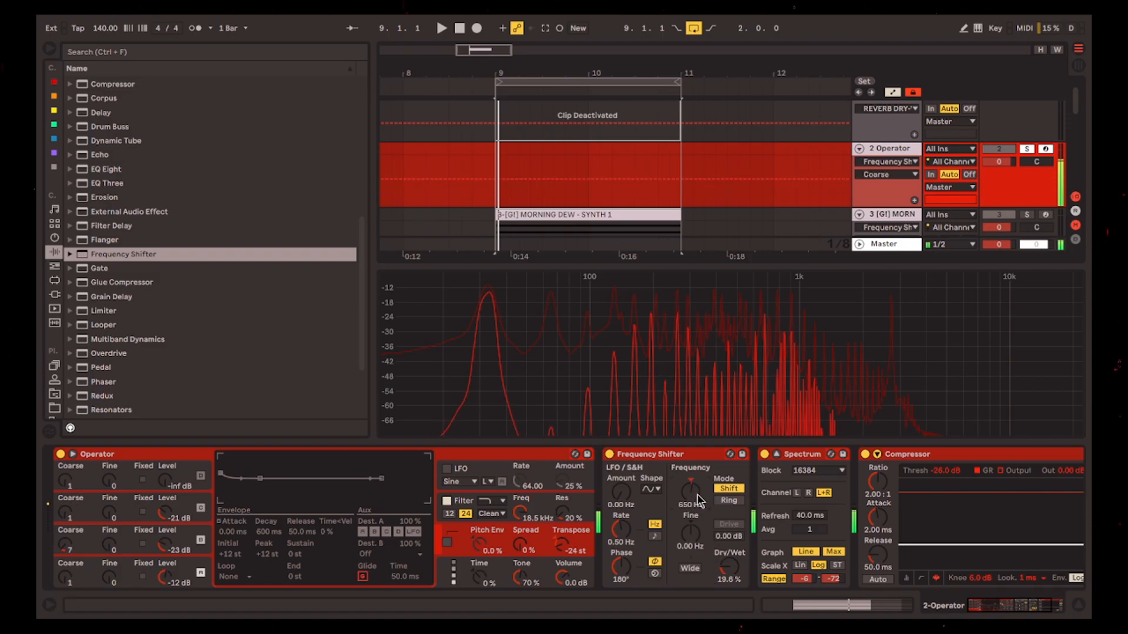
type("390")
key("Return")
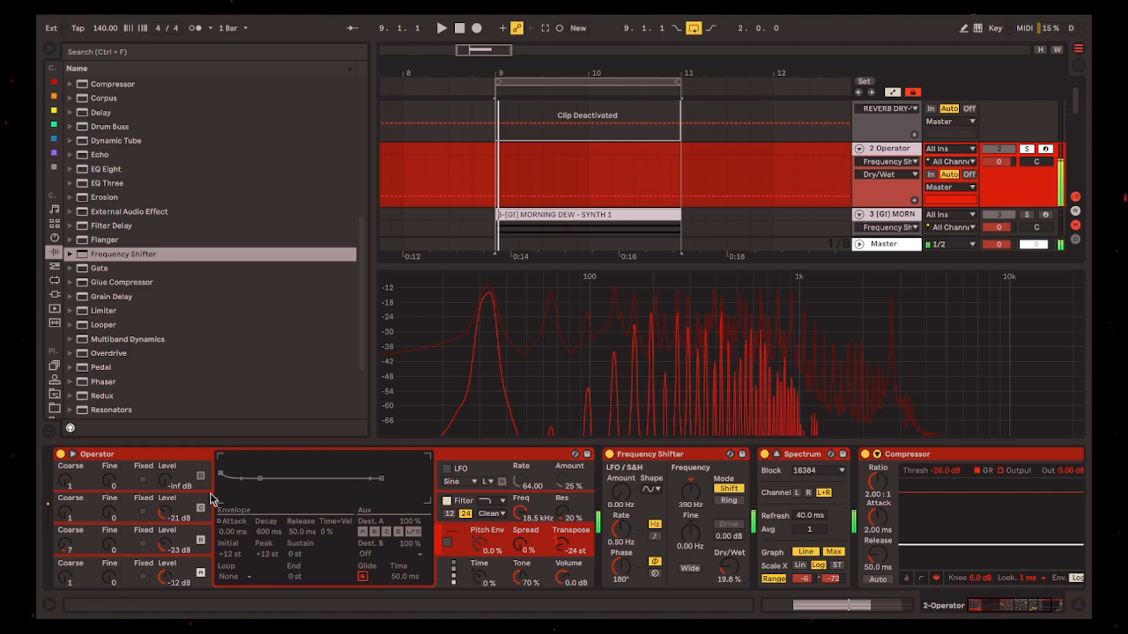
Raise Operator's oscillator C level to -3.5 dB and set oscillator B's coarse tuning to 15.
left_click_drag(190, 520, 190, 496)
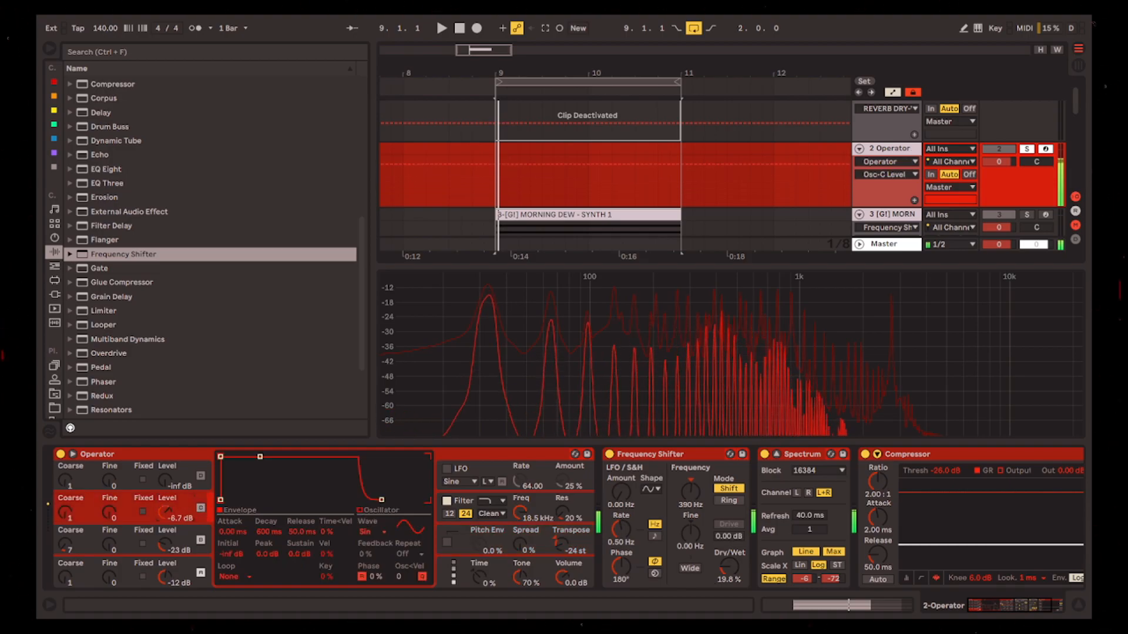
left_click_drag(165, 513, 165, 544)
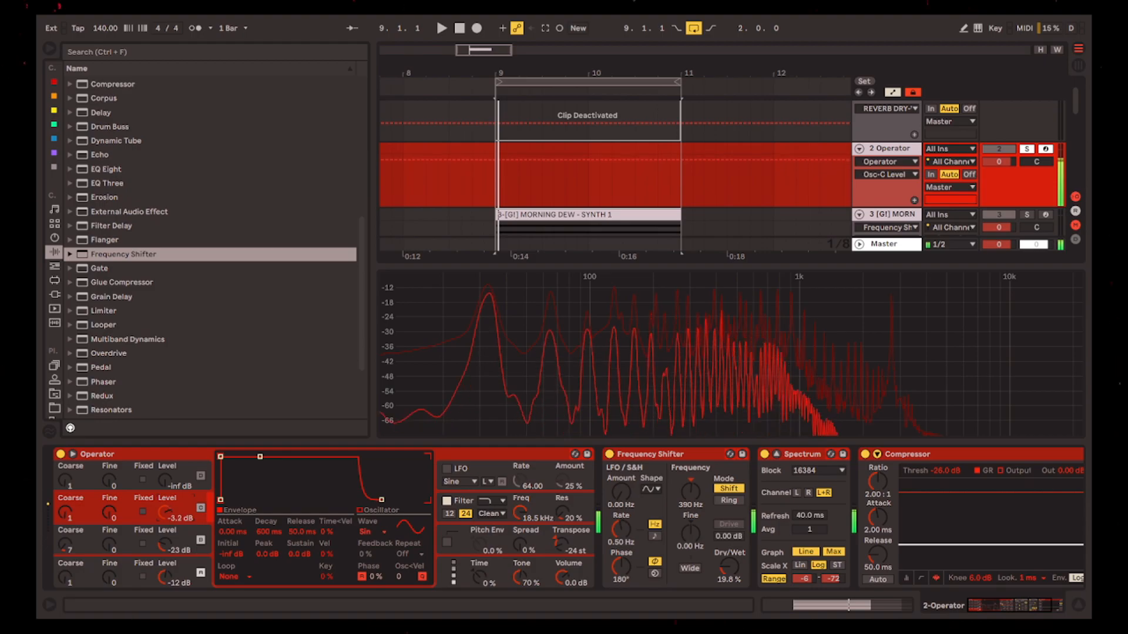
left_click(67, 545)
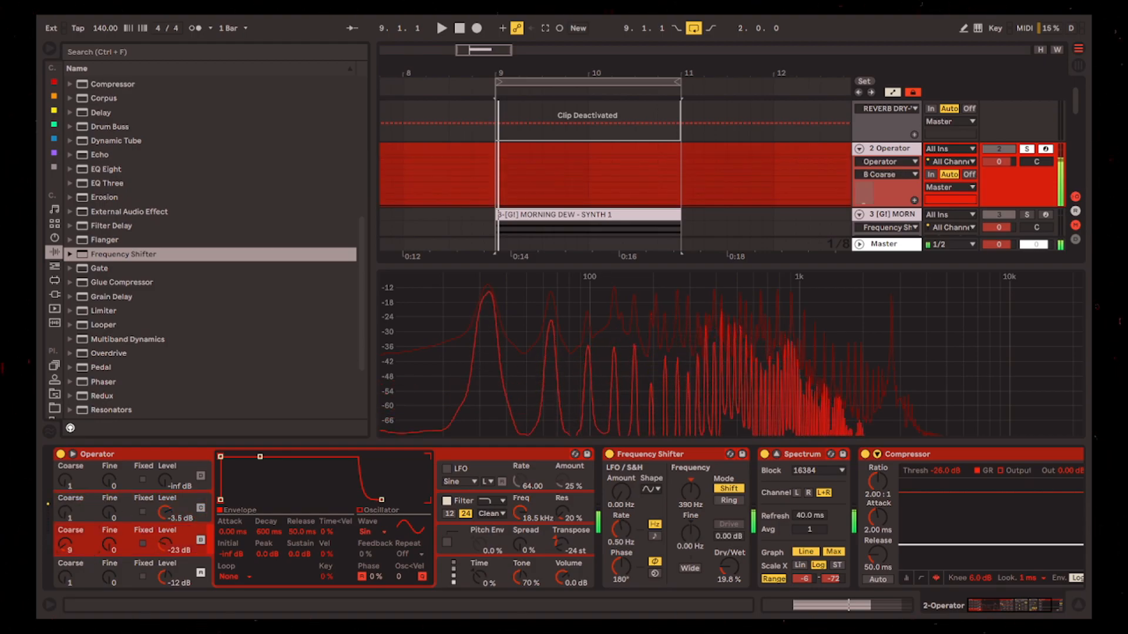
mouse_move(66, 546)
left_mouse_down()
mouse_move(66, 530)
mouse_move(66, 538)
left_mouse_up()
Set Operator's oscillator D to a coarse tuning of 12 and a level of -13 dB.
left_click_drag(165, 481, 165, 443)
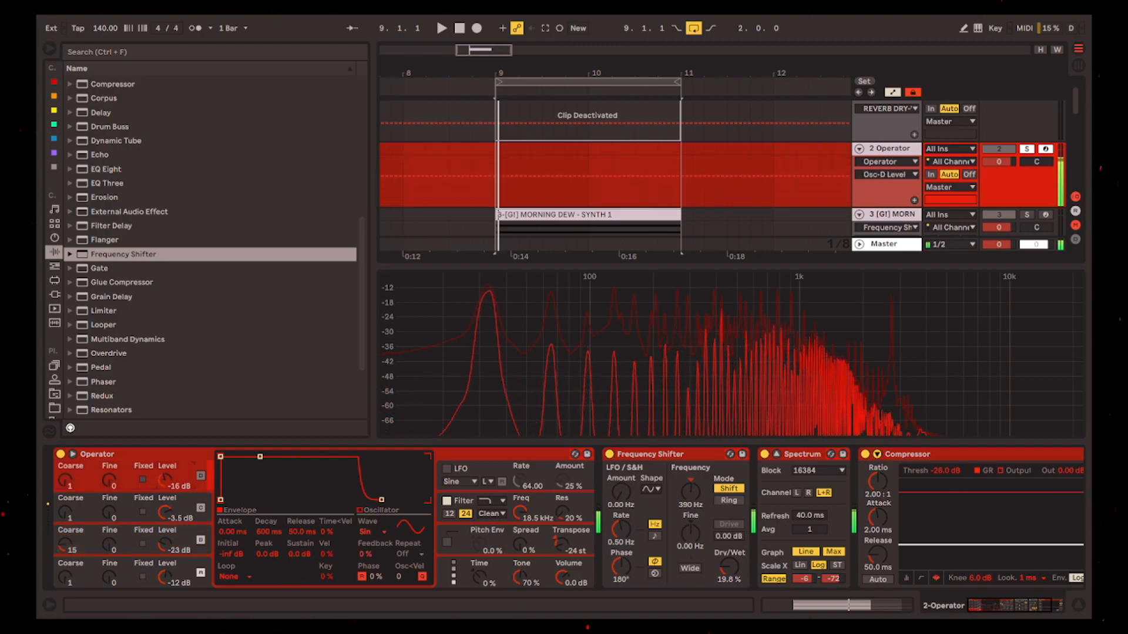
left_click_drag(66, 483, 65, 457)
mouse_move(165, 481)
left_mouse_down()
mouse_move(165, 526)
mouse_move(166, 477)
left_mouse_up()
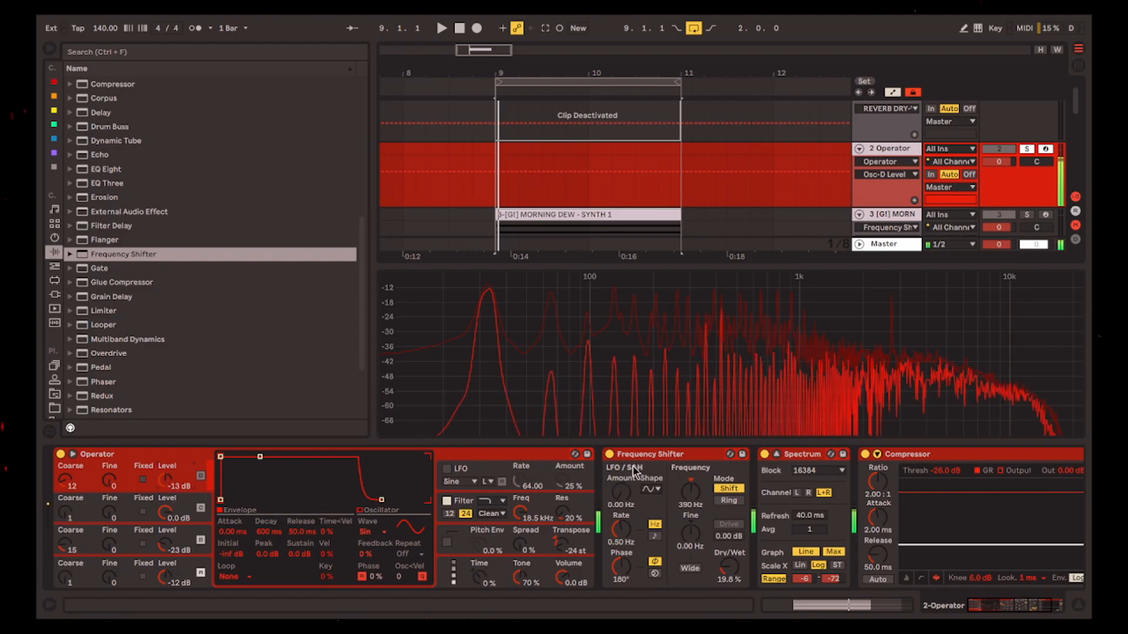
Compare the sound with the Frequency Shifter off and on, and raise its dry/wet mix to 31.7%.
left_click(610, 454)
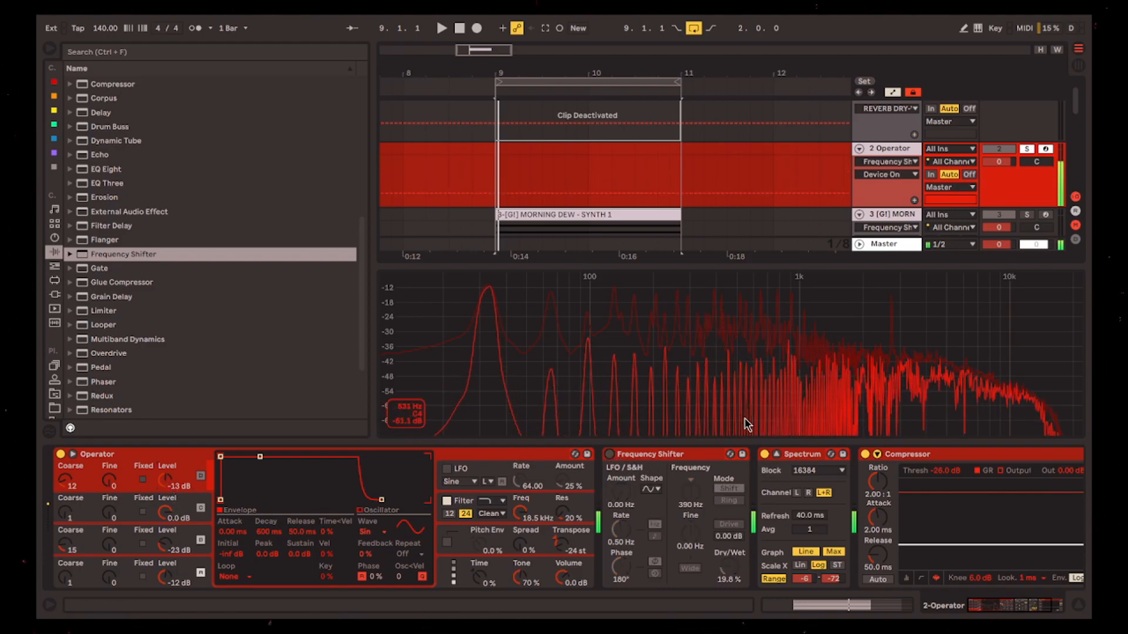
left_click(609, 454)
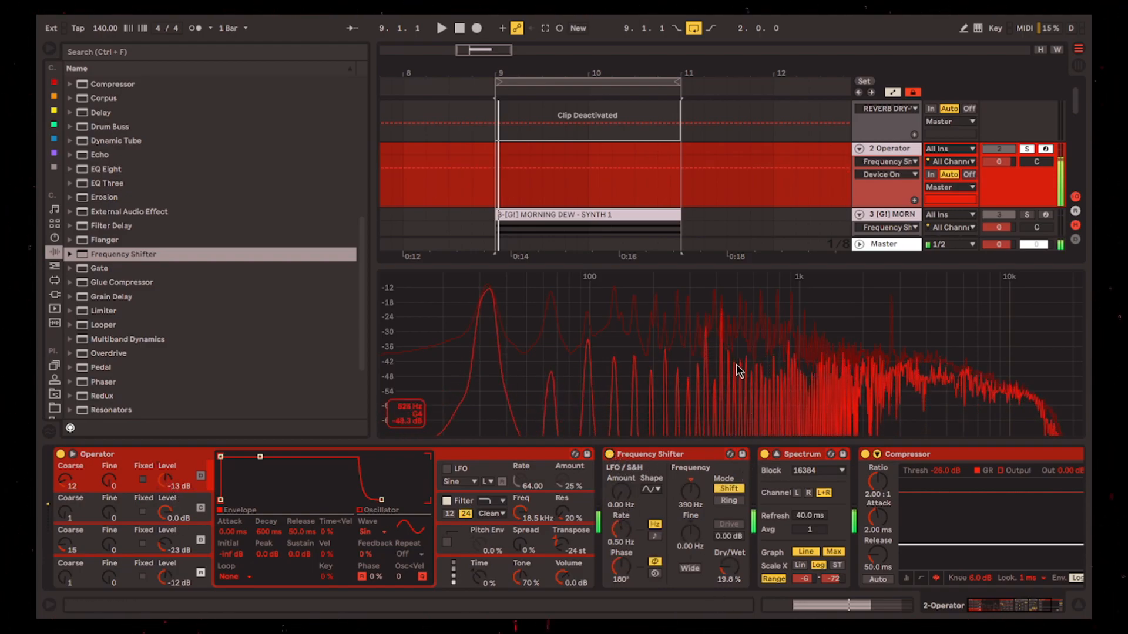
left_click_drag(728, 567, 729, 546)
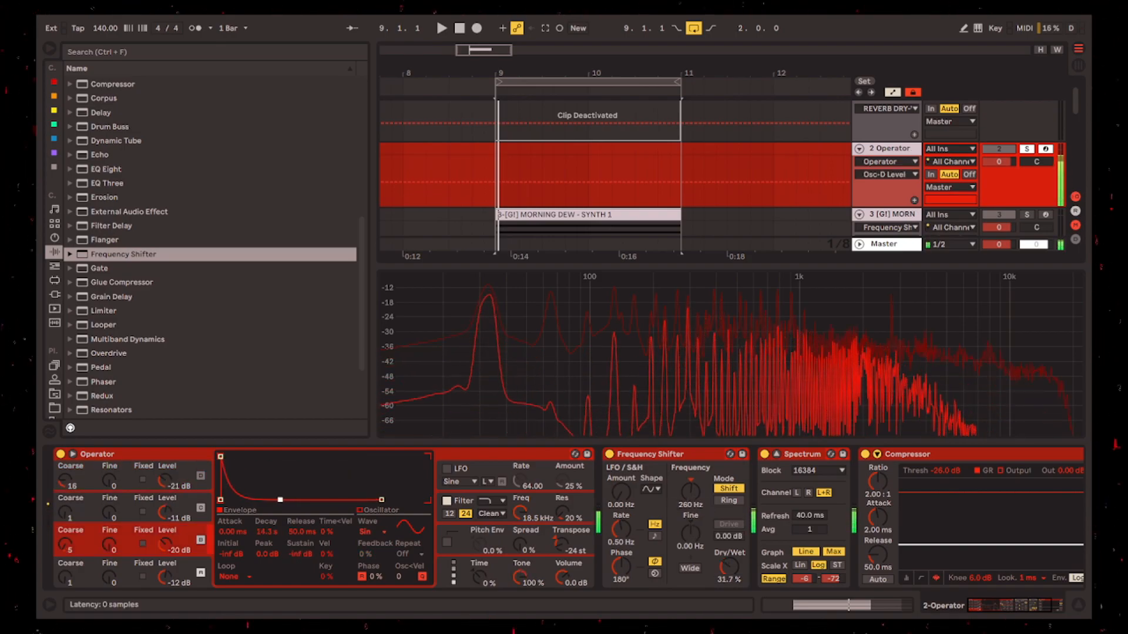
Enable Operator's pitch envelope with a 200 ms decay and an amount of 100%.
left_click(200, 573)
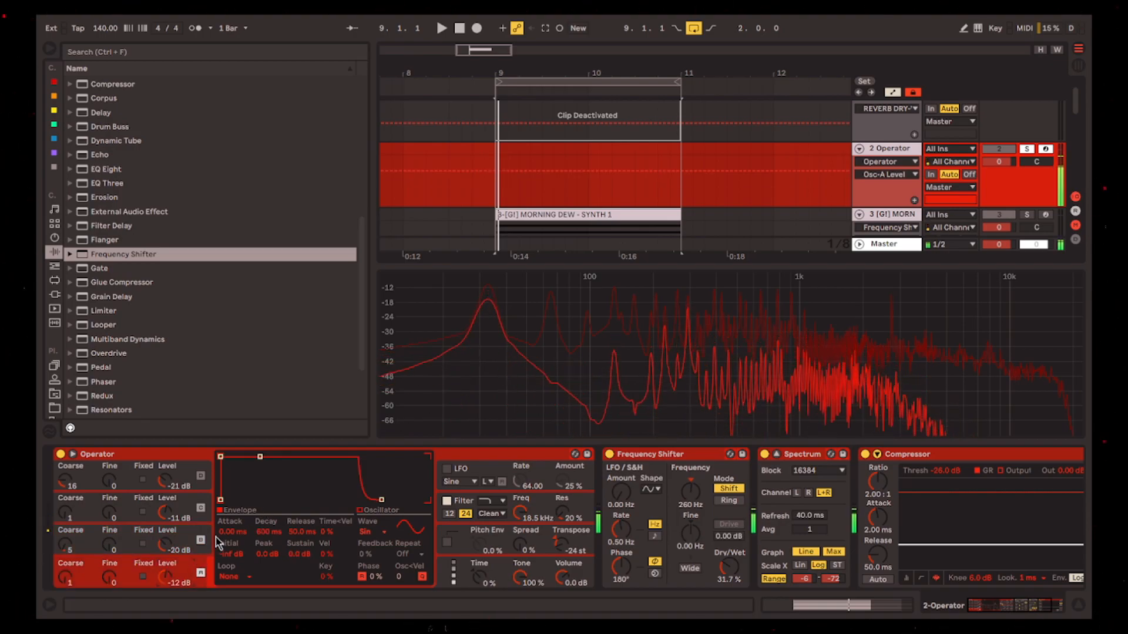
left_click(220, 532)
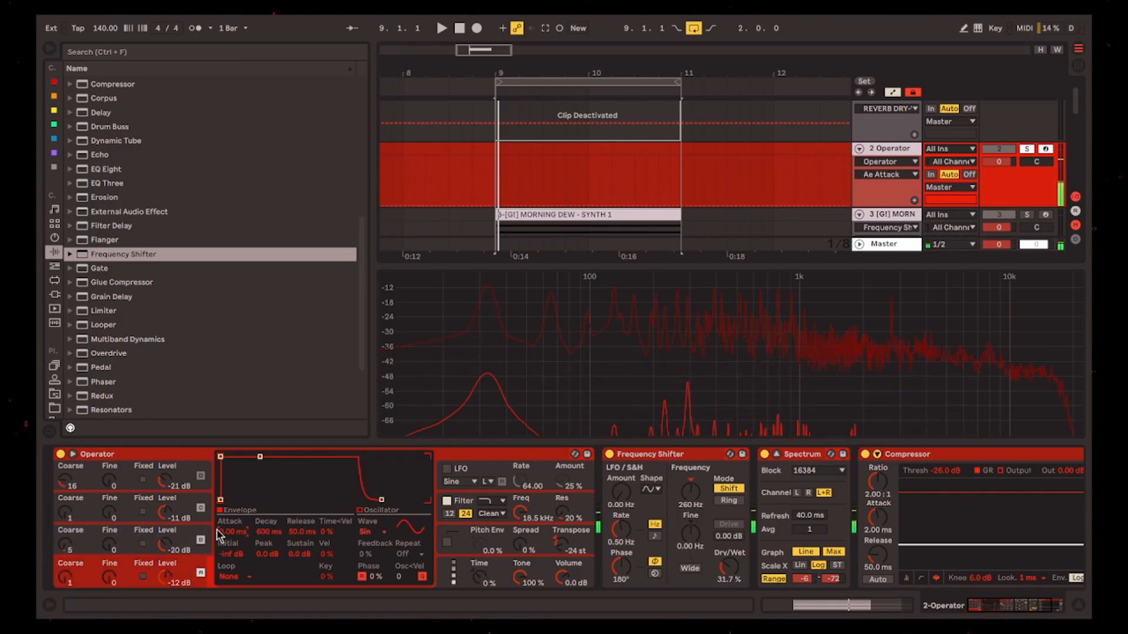
left_click(455, 549)
left_click(448, 543)
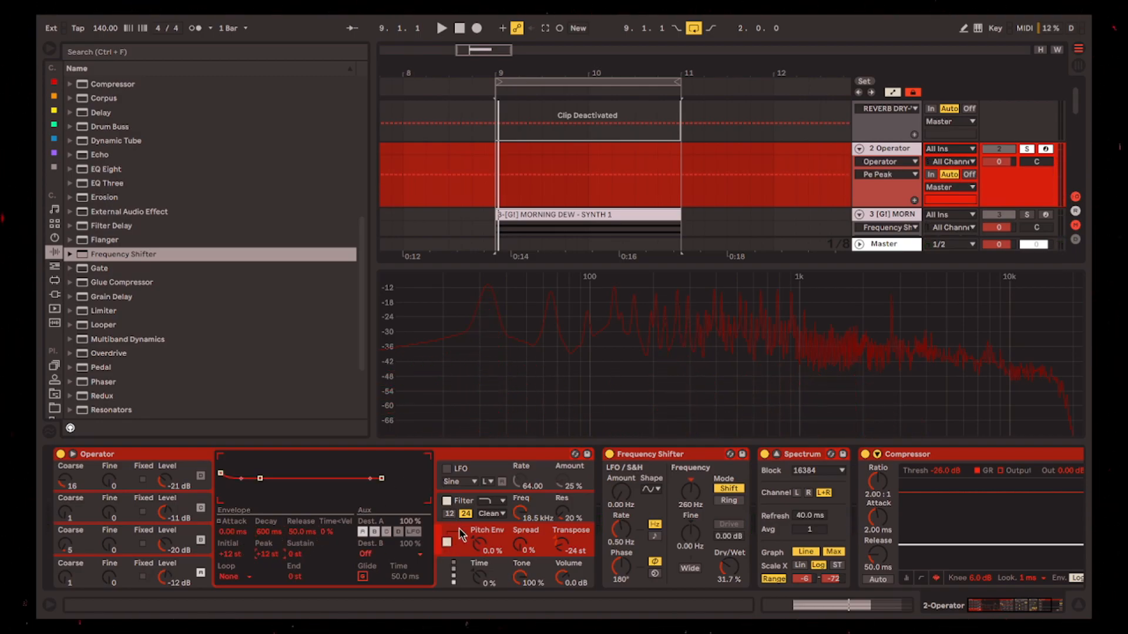
left_click_drag(271, 536, 270, 543)
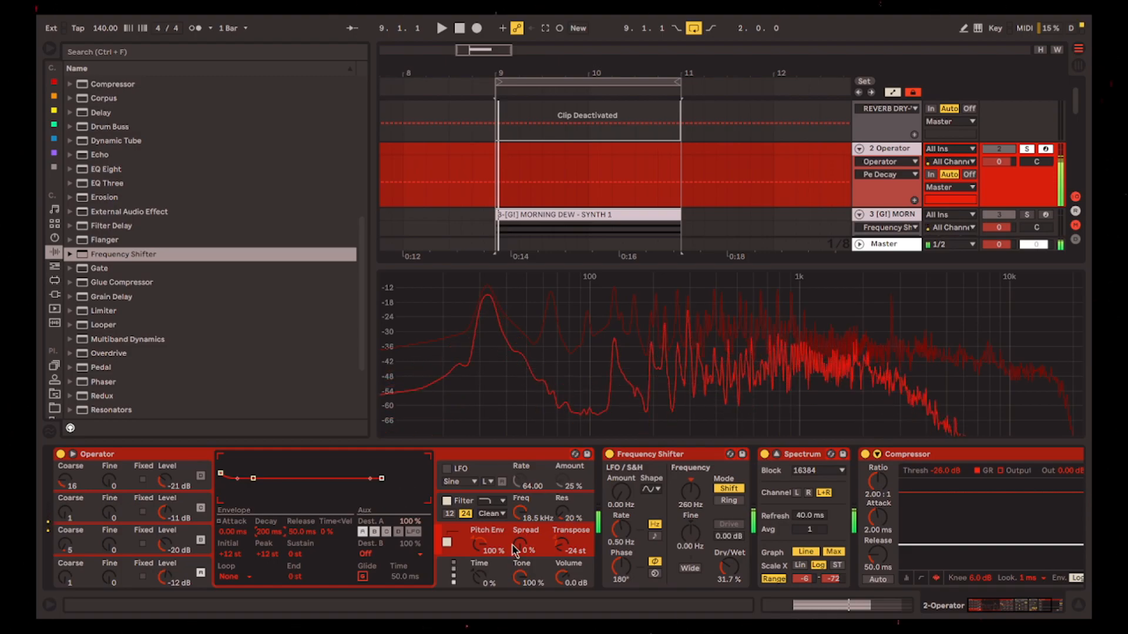
Show oscillator B's envelope, and set oscillator D's level to -14 dB and oscillator C's to -17 dB.
left_click(207, 534)
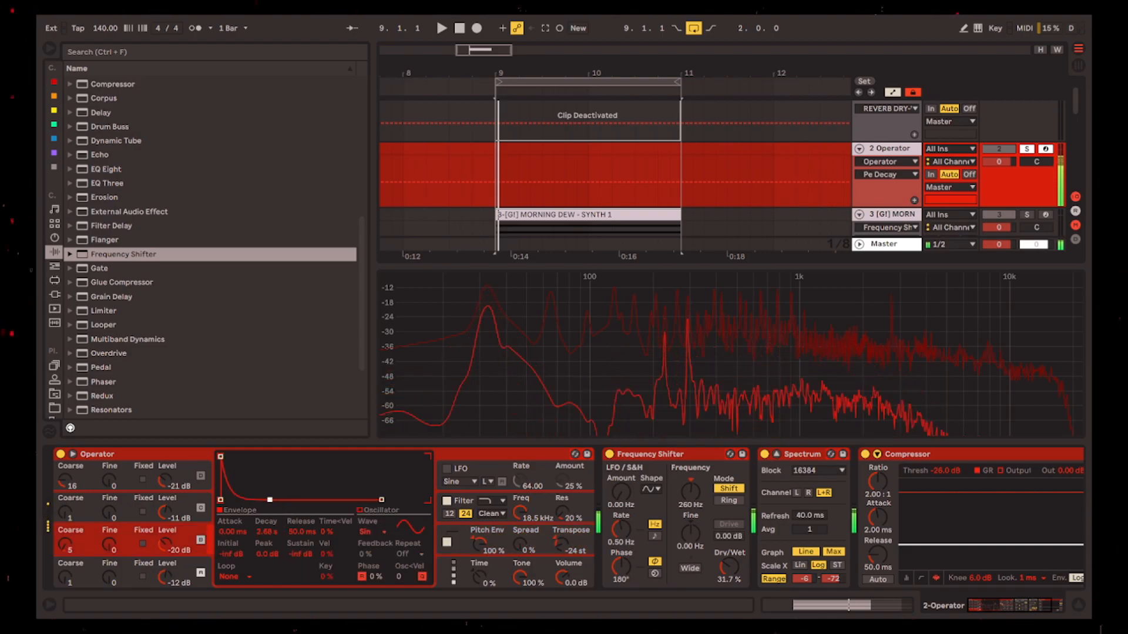
left_click_drag(169, 520, 164, 472)
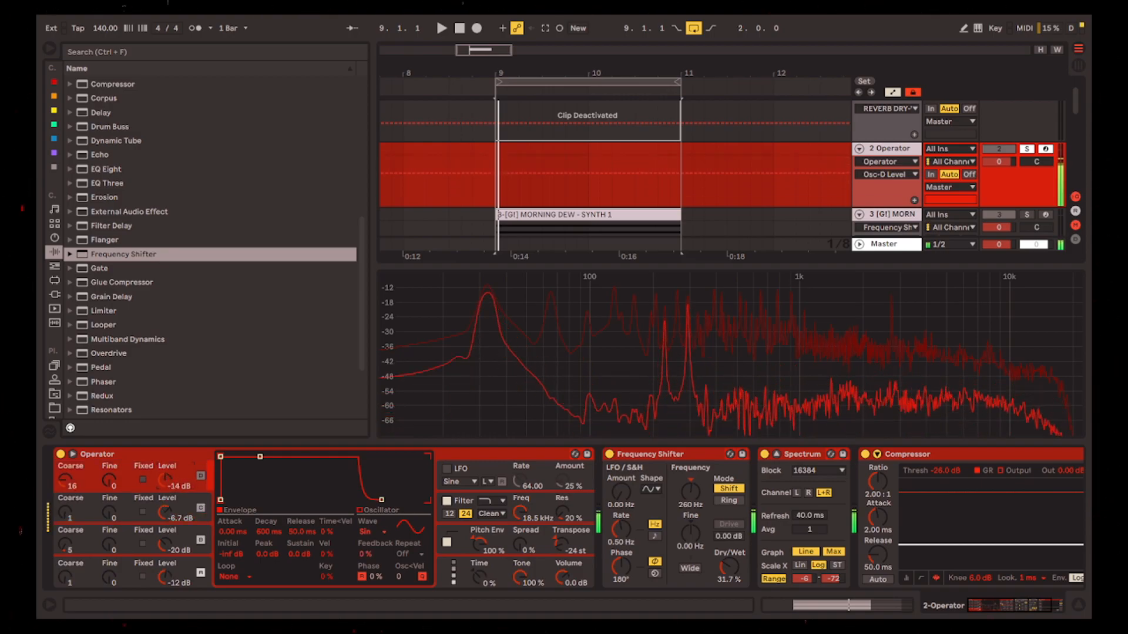
left_click_drag(166, 519, 167, 531)
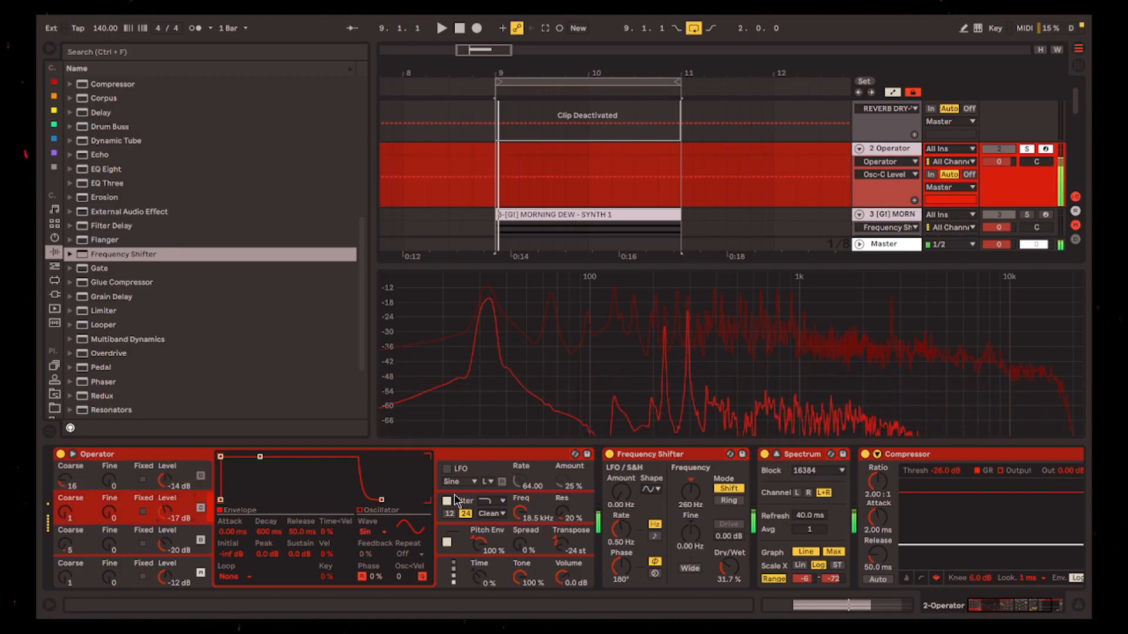
Set Operator's filter shaper to Soft with 12 dB of drive while the Frequency Shifter is bypassed, and re-enable the shifter.
left_click(609, 455)
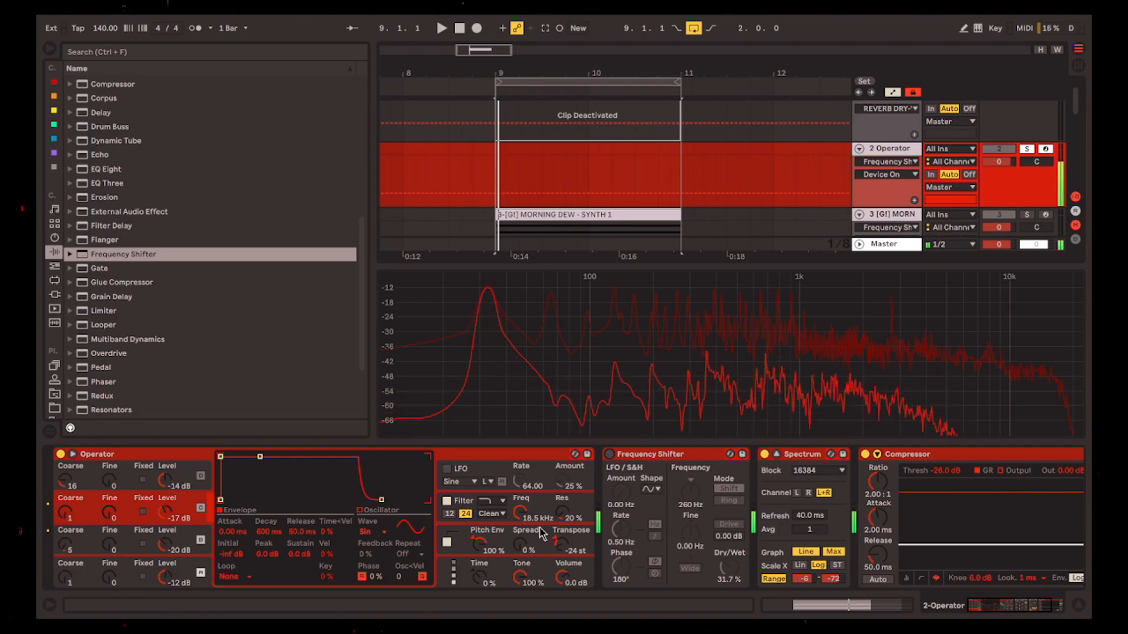
left_click(449, 503)
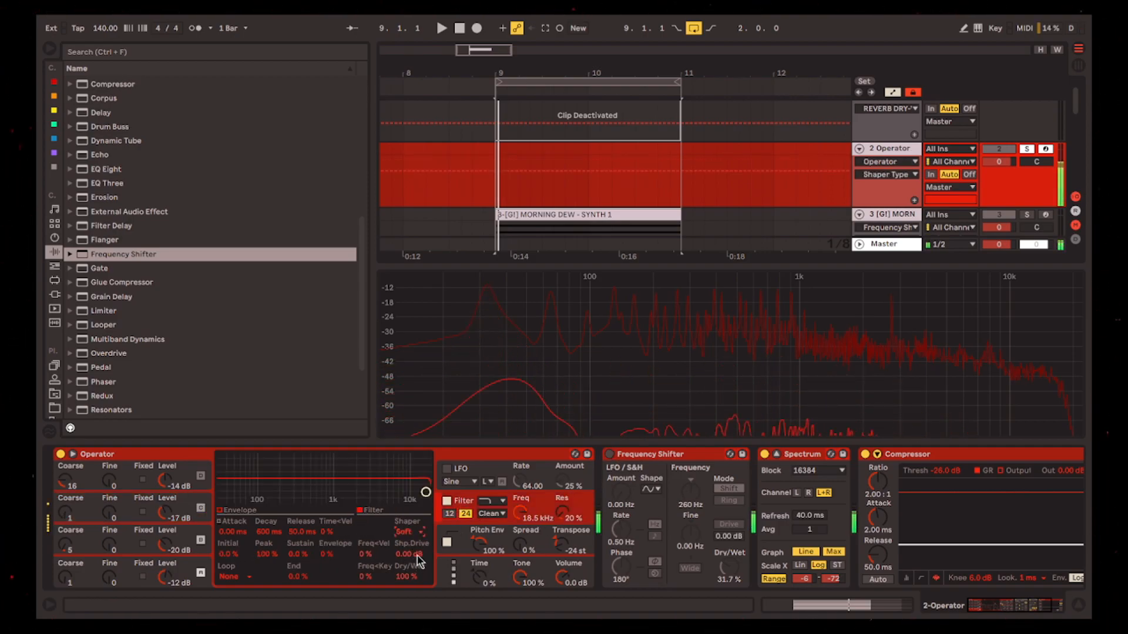
left_click(609, 455)
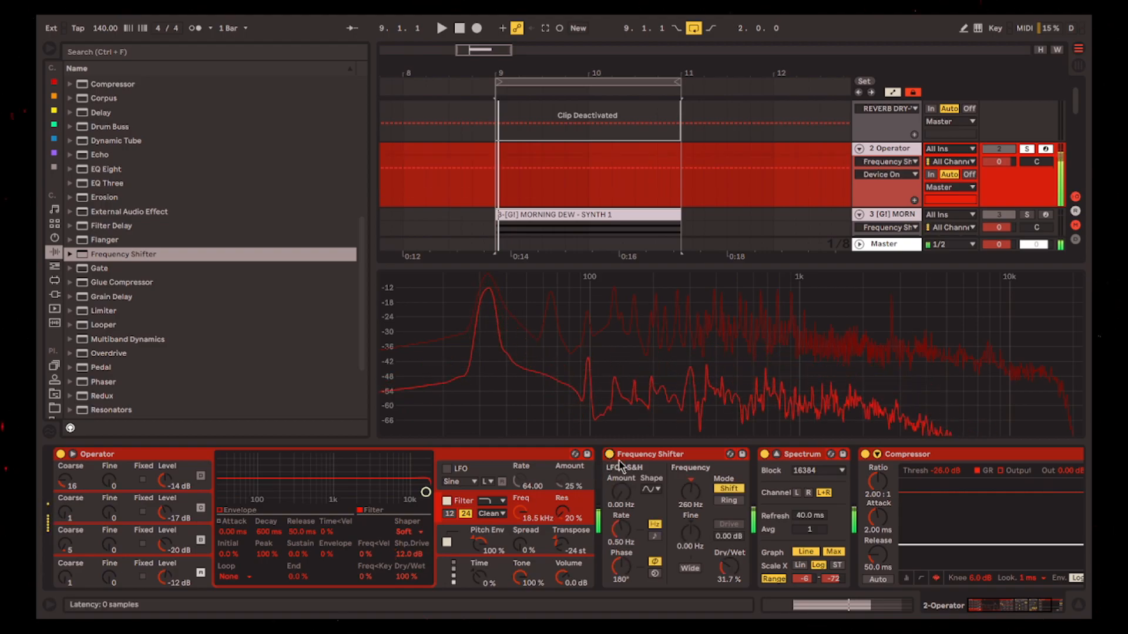
Set the Frequency Shifter's coarse frequency to 390 Hz and raise its dry/wet mix to 100%.
left_click_drag(729, 573, 728, 552)
left_click(702, 495)
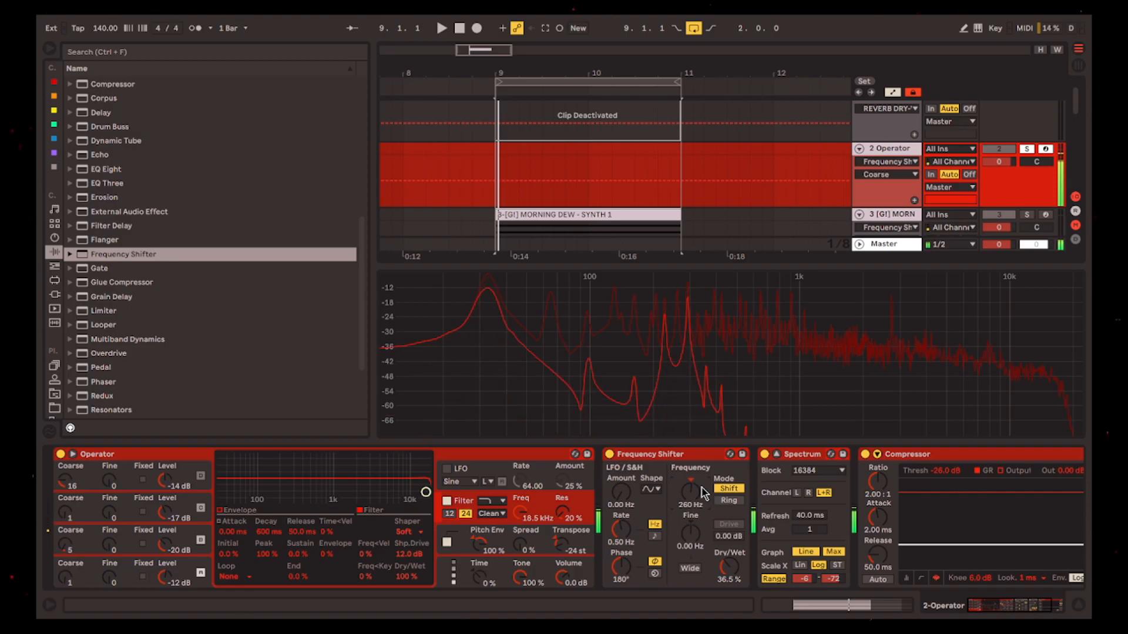
type("39")
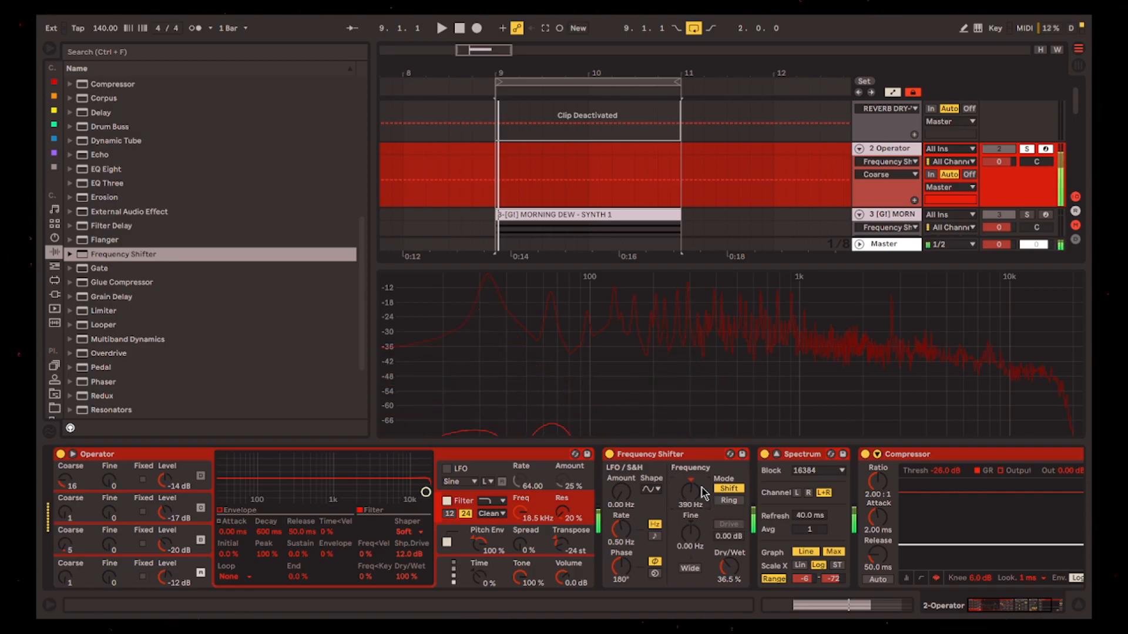
left_click_drag(732, 572, 732, 500)
left_click(671, 455)
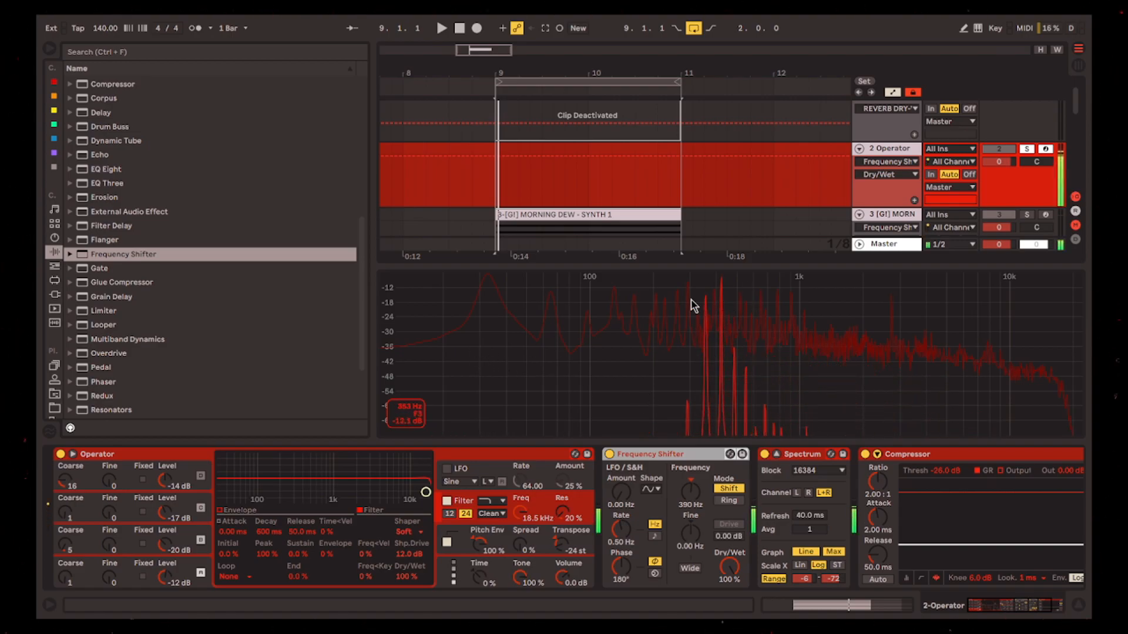
left_click(701, 499)
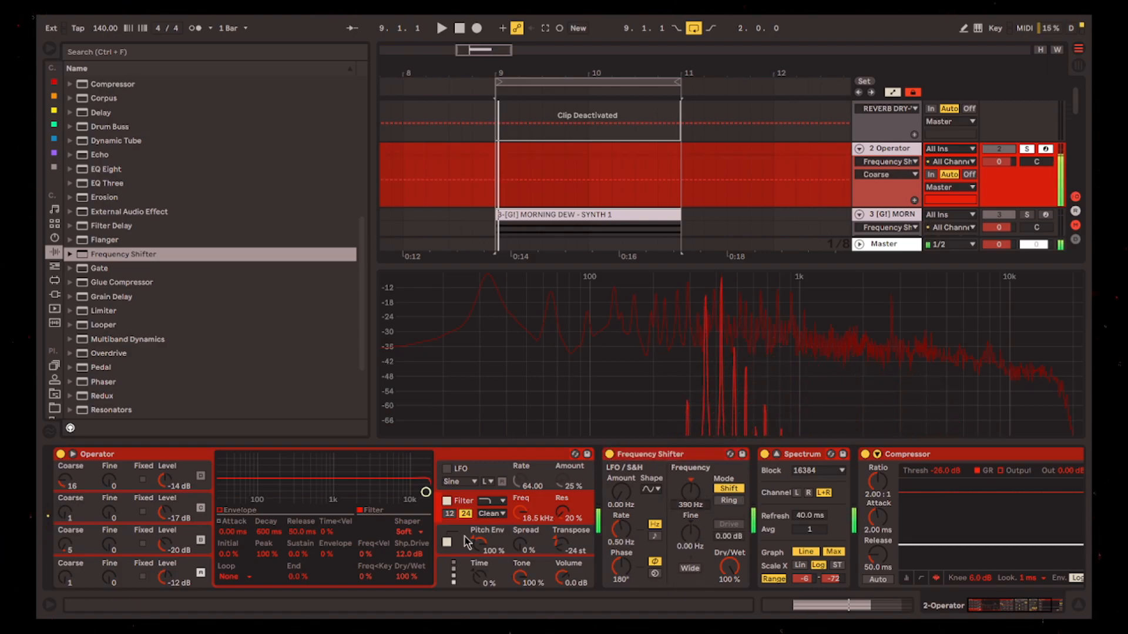
Group the Frequency Shifter into an Audio Effect Rack and show the rack's chain list.
left_click(660, 462)
key("ctrl+g")
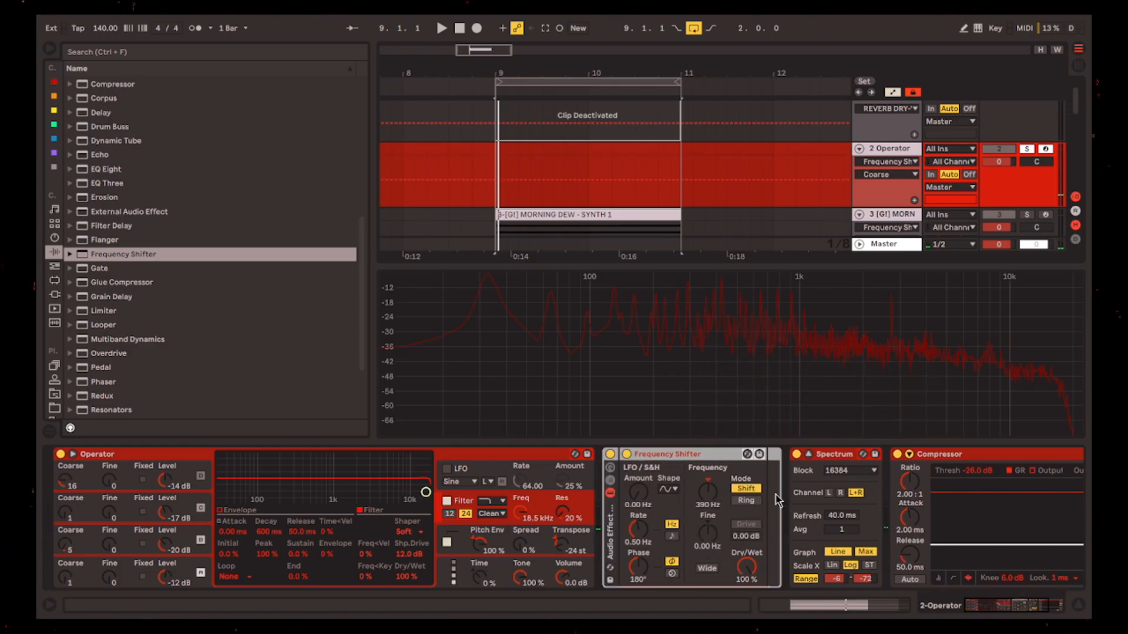
left_click(611, 483)
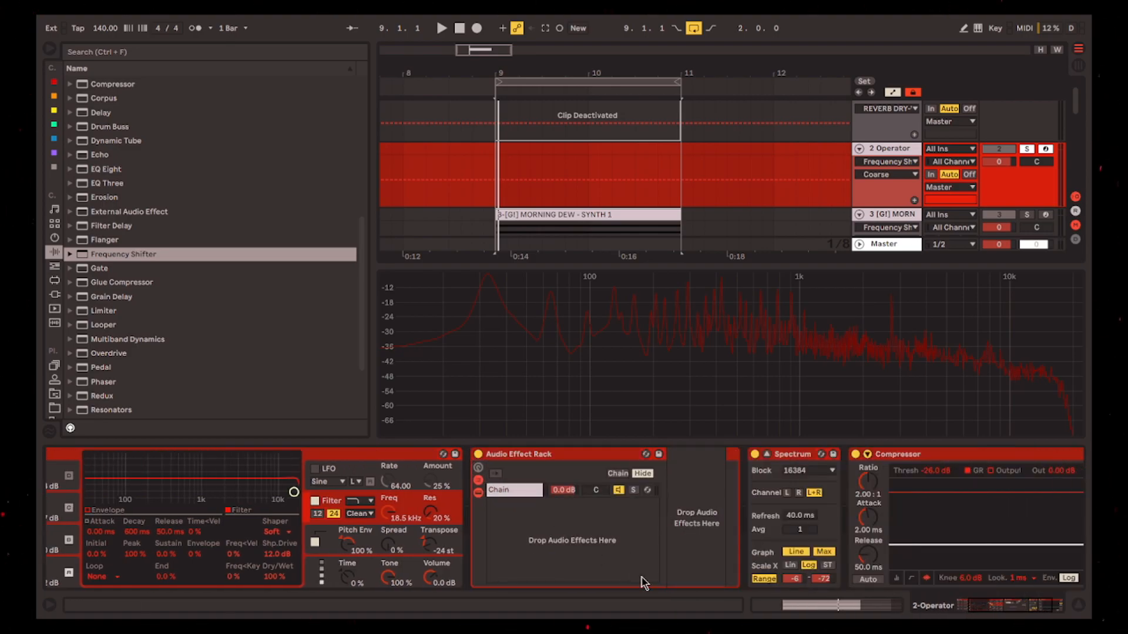
Add a second chain to the Audio Effect Rack.
scroll(177, 352, "down", 3)
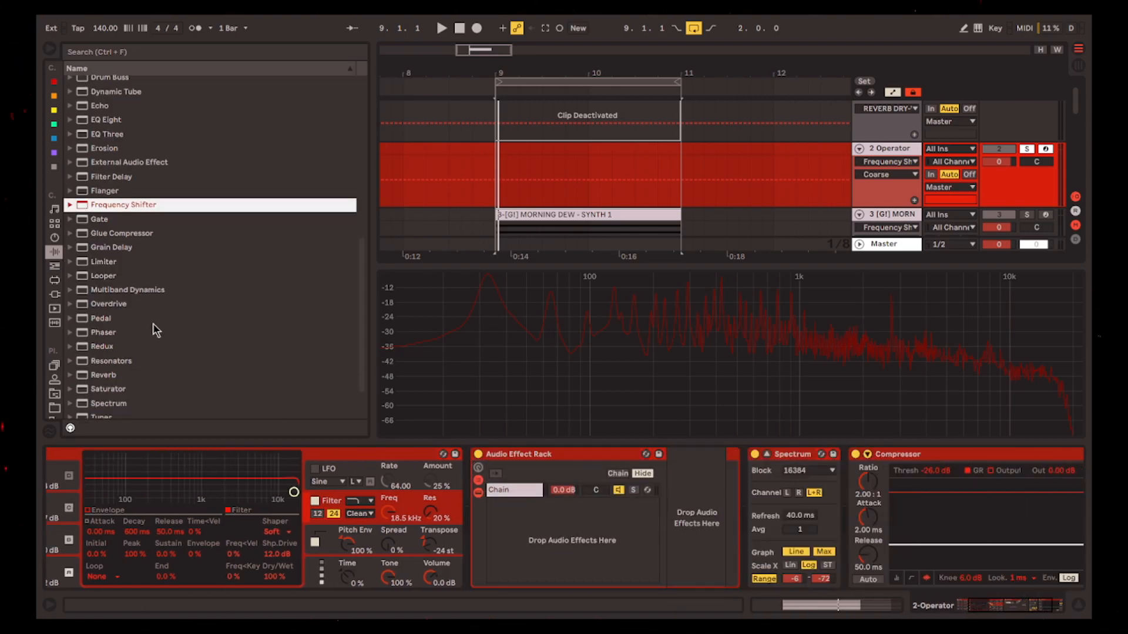
left_click_drag(542, 490, 538, 520)
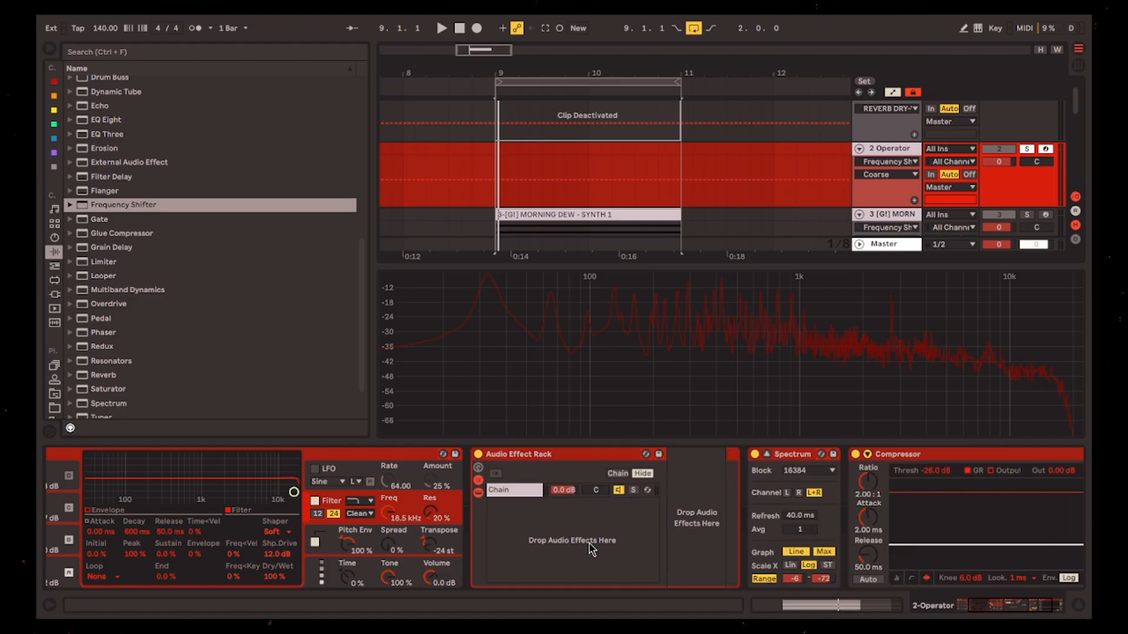
key("ctrl+d")
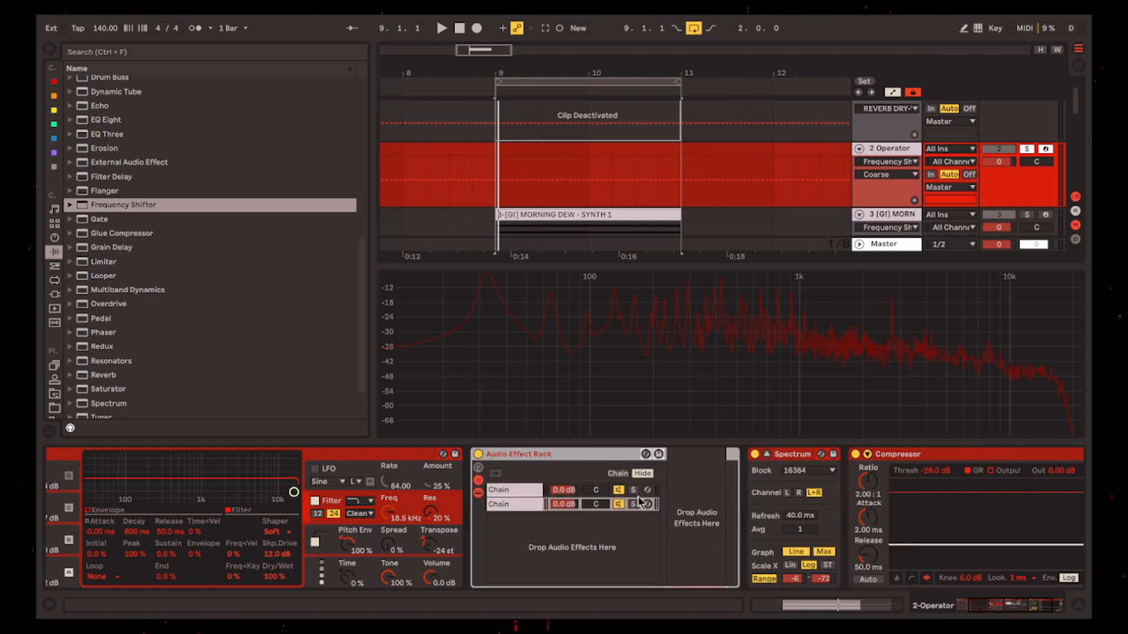
Solo the rack's first chain, which holds the Frequency Shifter, and rename it WT.
left_click(633, 490)
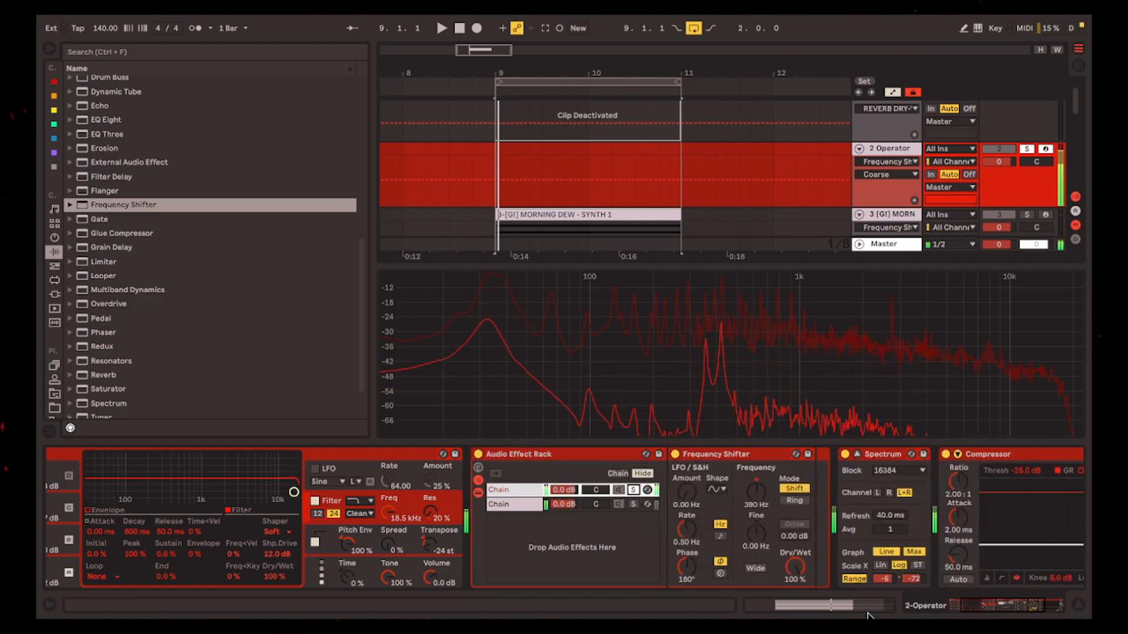
left_click_drag(993, 606, 1002, 607)
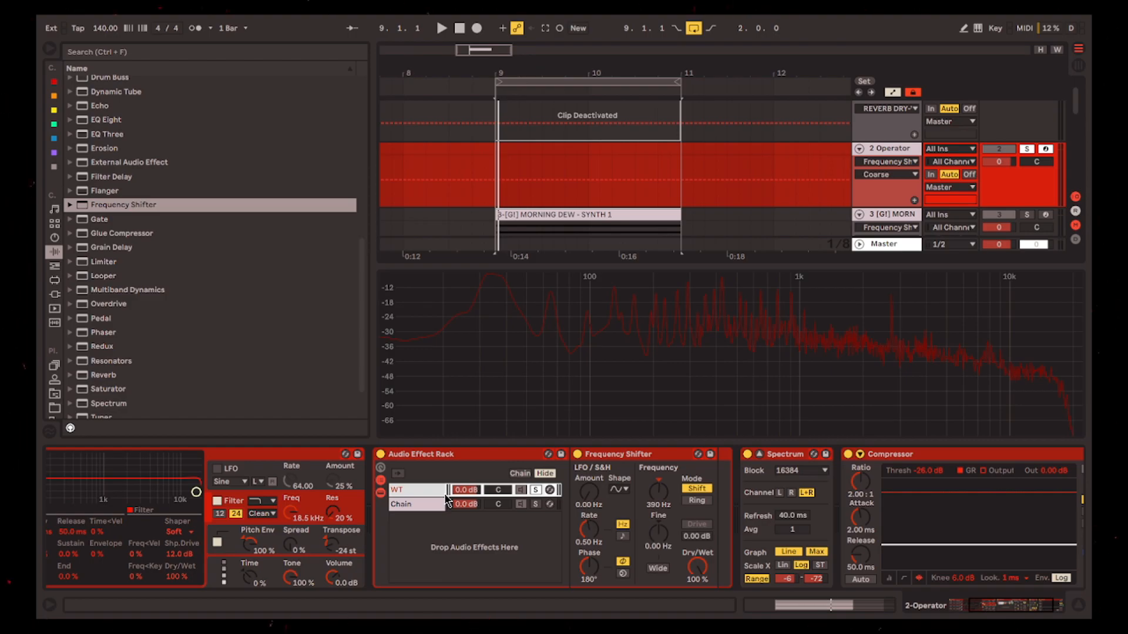
Add an EQ Eight after the Frequency Shifter in the WT chain.
scroll(134, 193, "up", 2)
left_click_drag(106, 145, 723, 517)
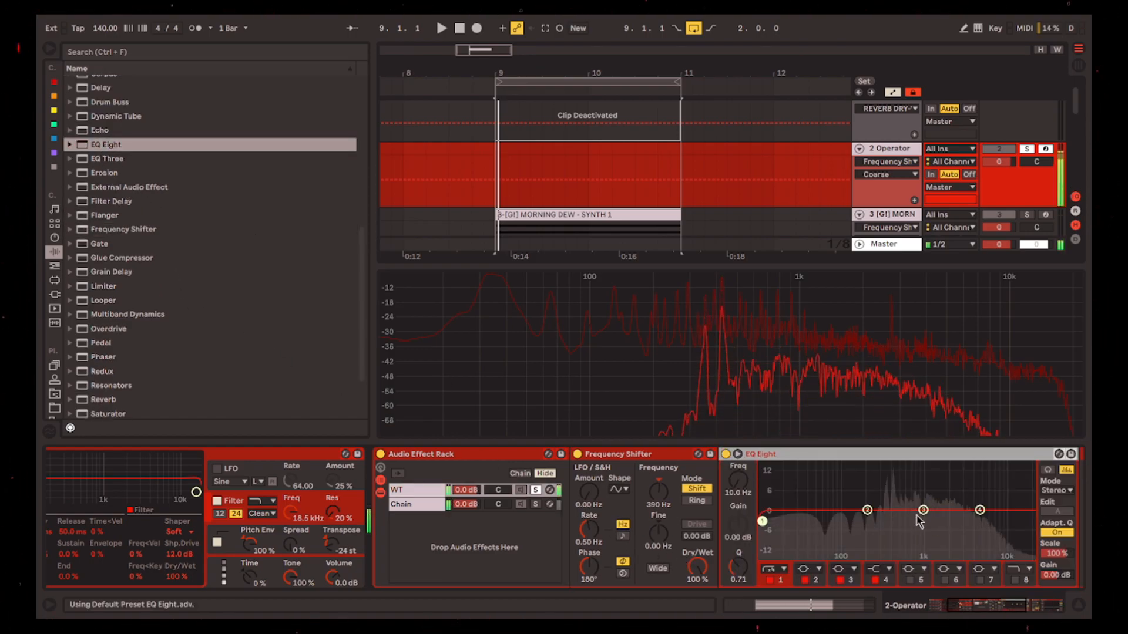
Shape the WT chain's EQ Eight with a raised low cut on band 1 and a boost of about 5 dB on band 4.
left_click_drag(867, 510, 891, 555)
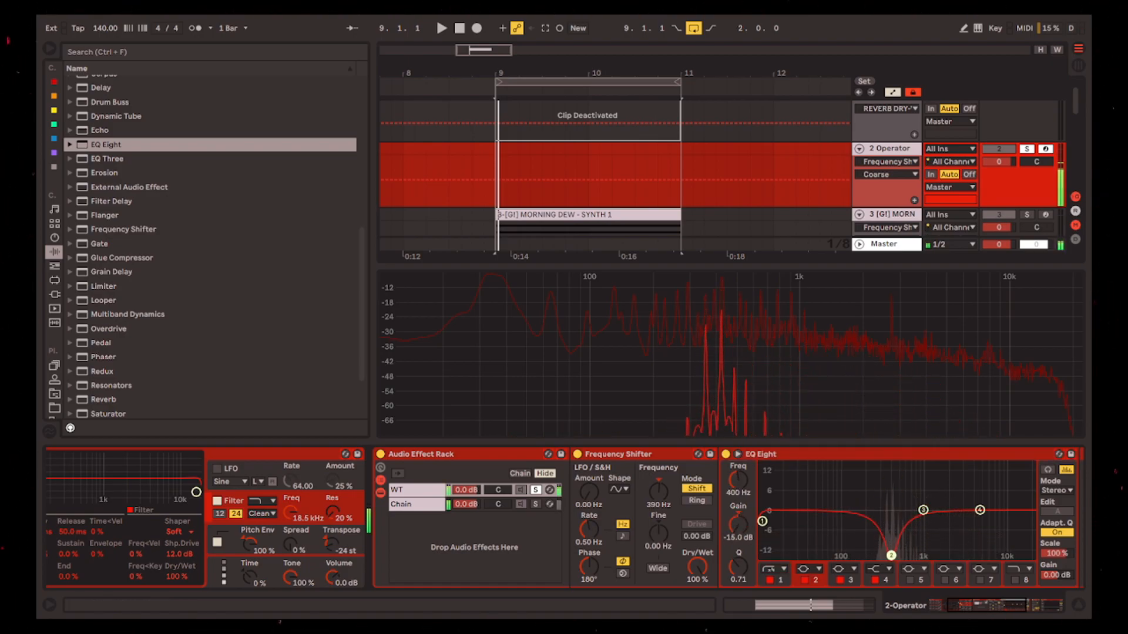
left_click(809, 573)
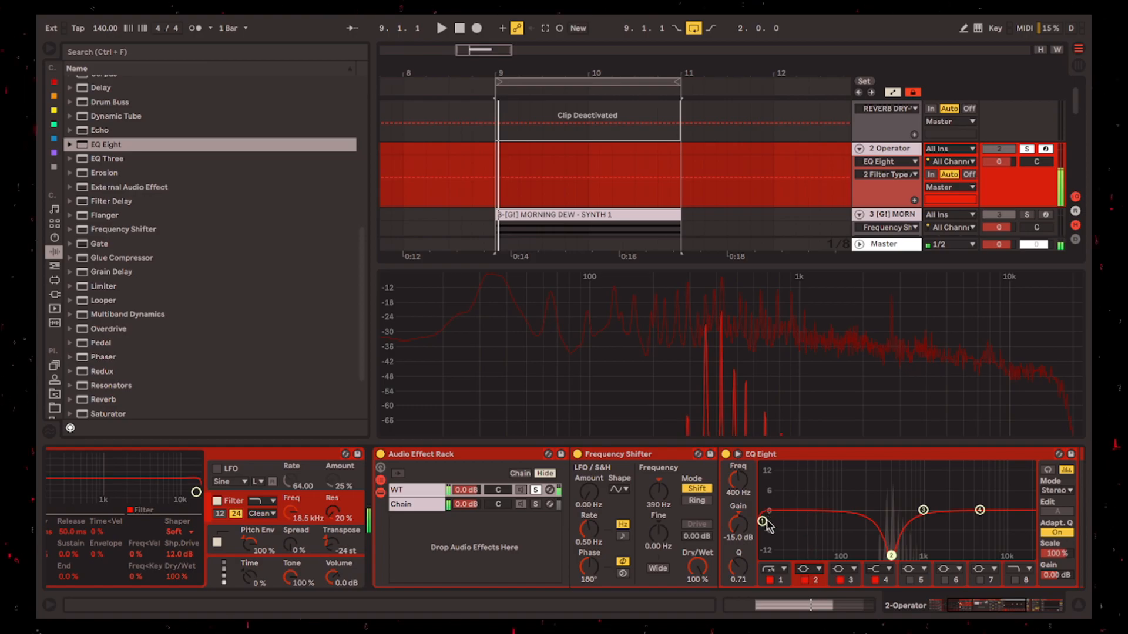
left_click(805, 580)
left_click_drag(762, 521, 902, 540)
left_click_drag(918, 485, 982, 500)
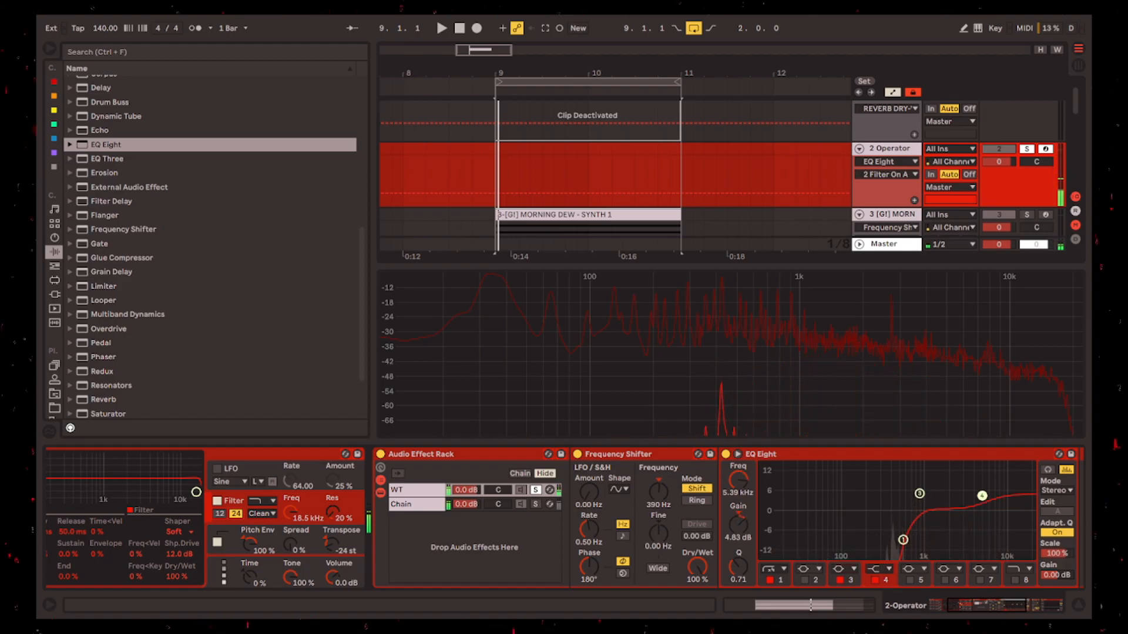
Unsolo the WT chain and set the EQ Eight's band 2 to a notch at about 464 Hz.
left_click(535, 490)
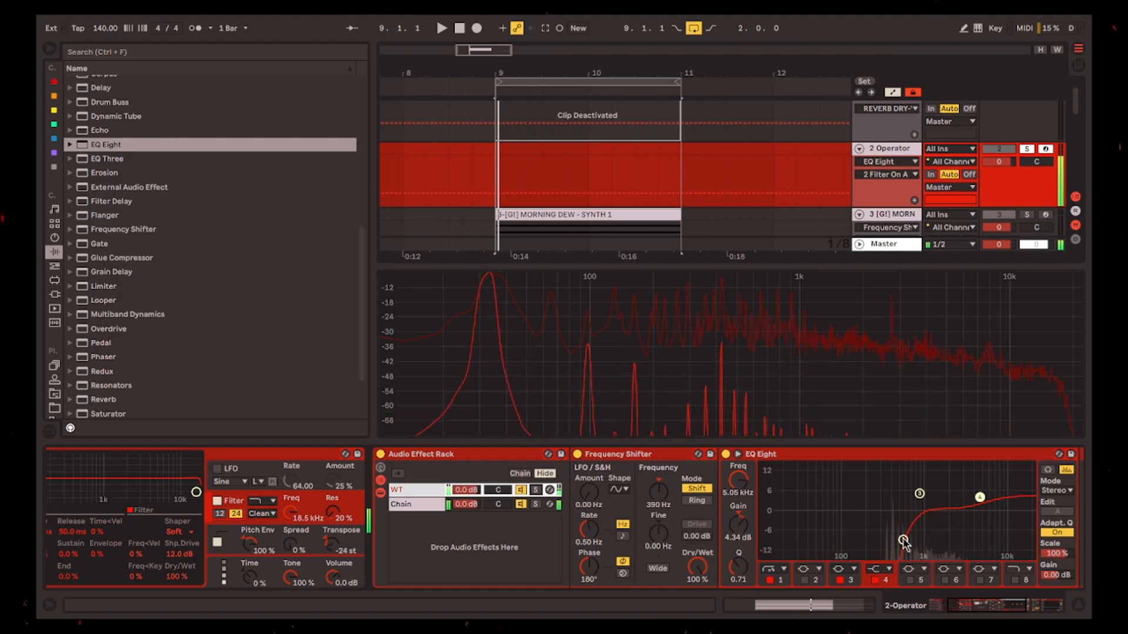
left_click_drag(903, 540, 908, 537)
left_click(825, 576)
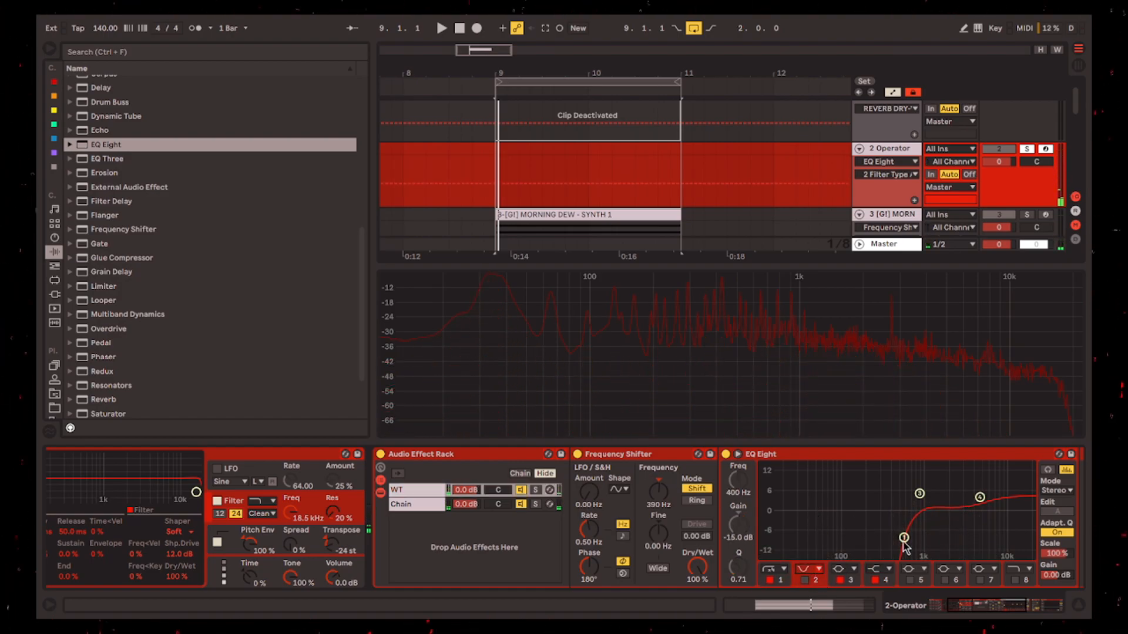
left_click(805, 581)
left_click_drag(891, 521, 889, 524)
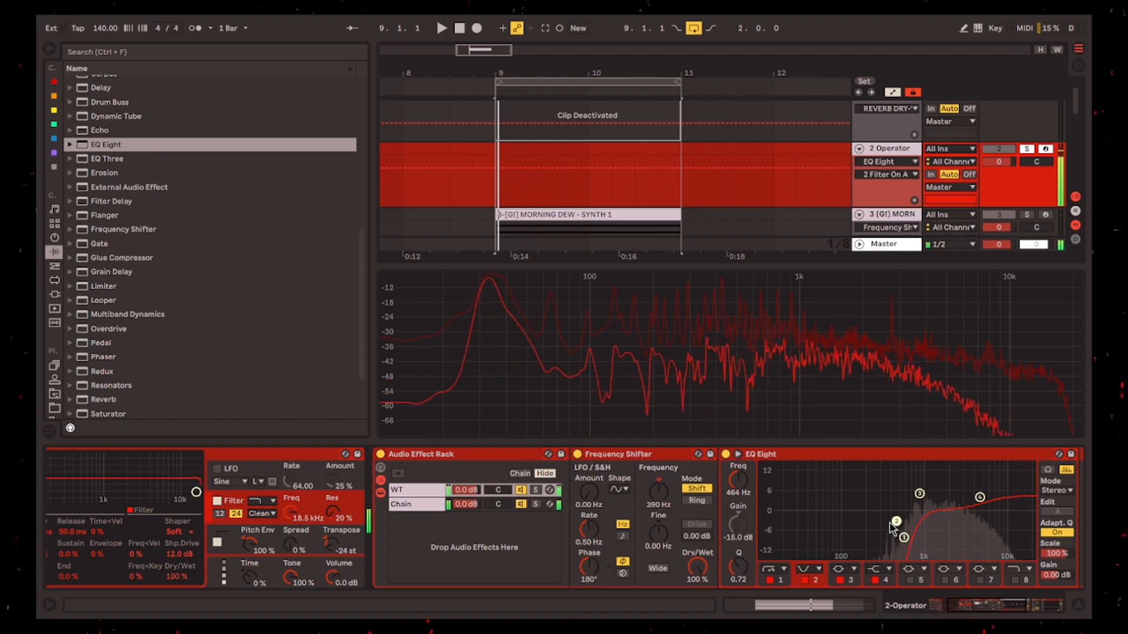
left_click(535, 491)
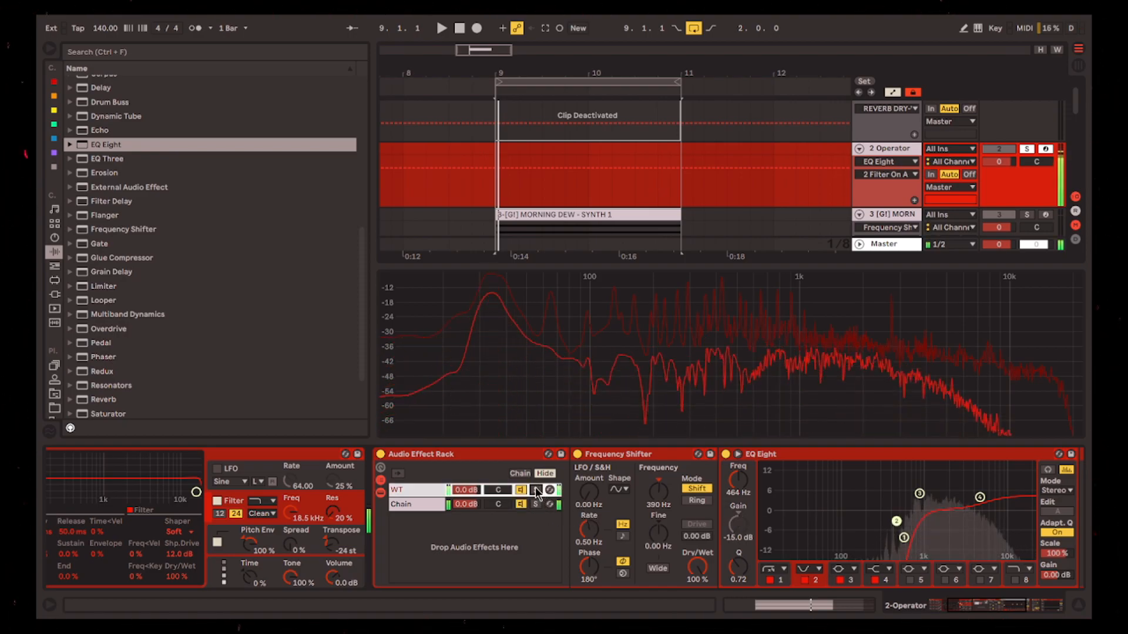
Move the EQ Eight ahead of the Frequency Shifter and try it there, then turn the EQ off.
left_click_drag(765, 456, 612, 510)
left_click_drag(762, 536, 673, 532)
left_click(621, 580)
left_click(577, 455)
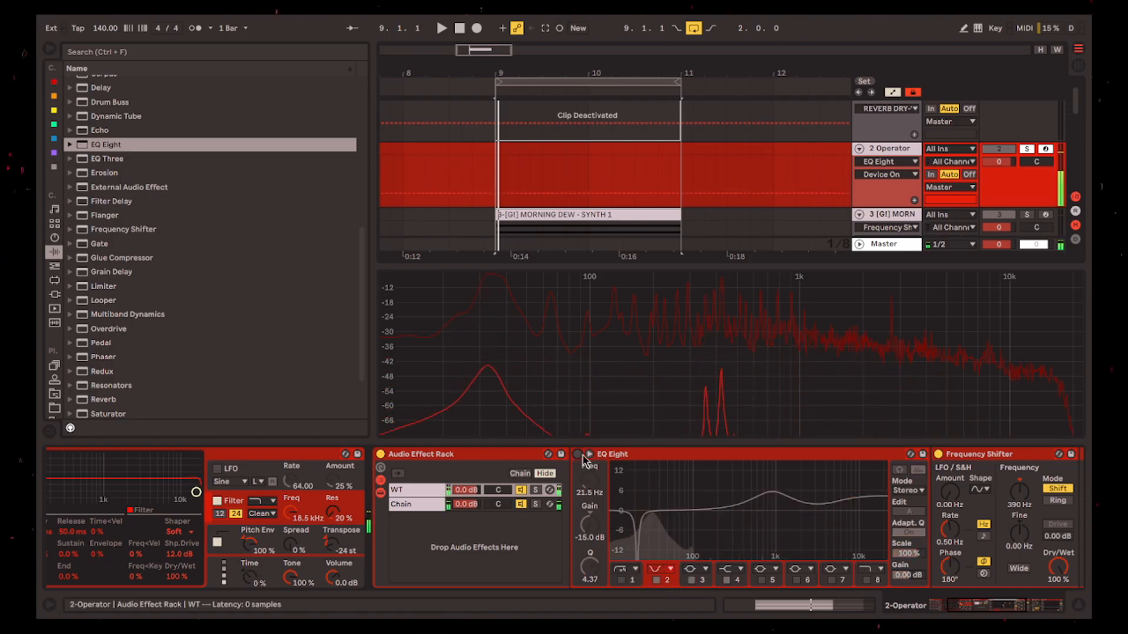
Place a fresh EQ Eight before the Frequency Shifter, with a low cut at about 215 Hz and a band 4 boost of about 5.6 dB.
left_click_drag(108, 145, 729, 489)
left_click_drag(602, 521, 726, 543)
left_click(521, 490)
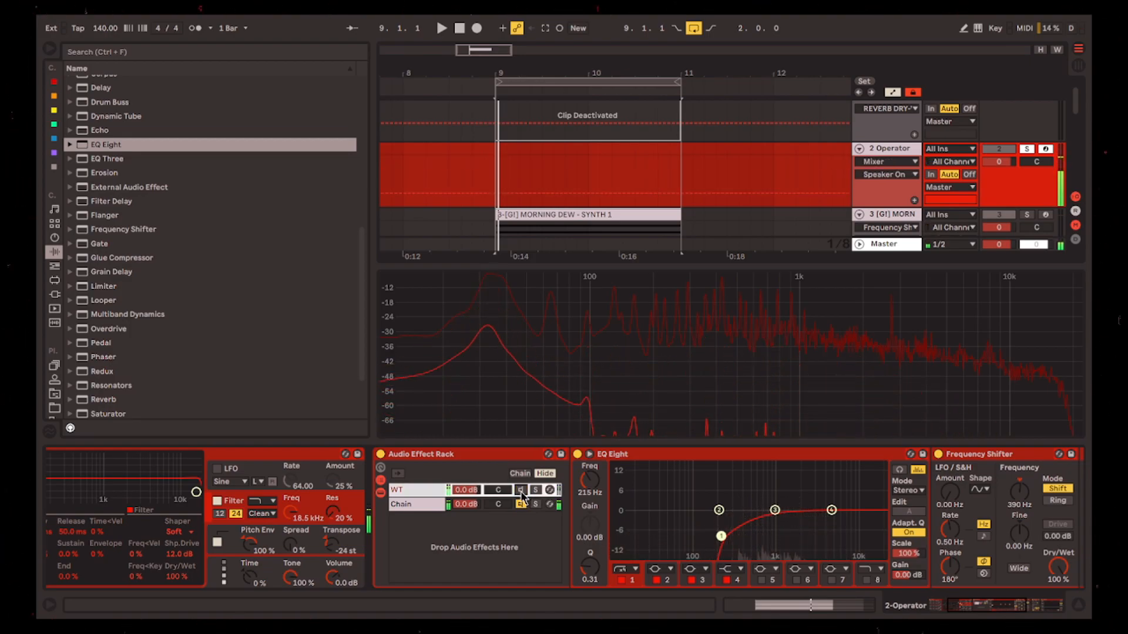
left_click(521, 492)
left_click_drag(831, 511, 827, 492)
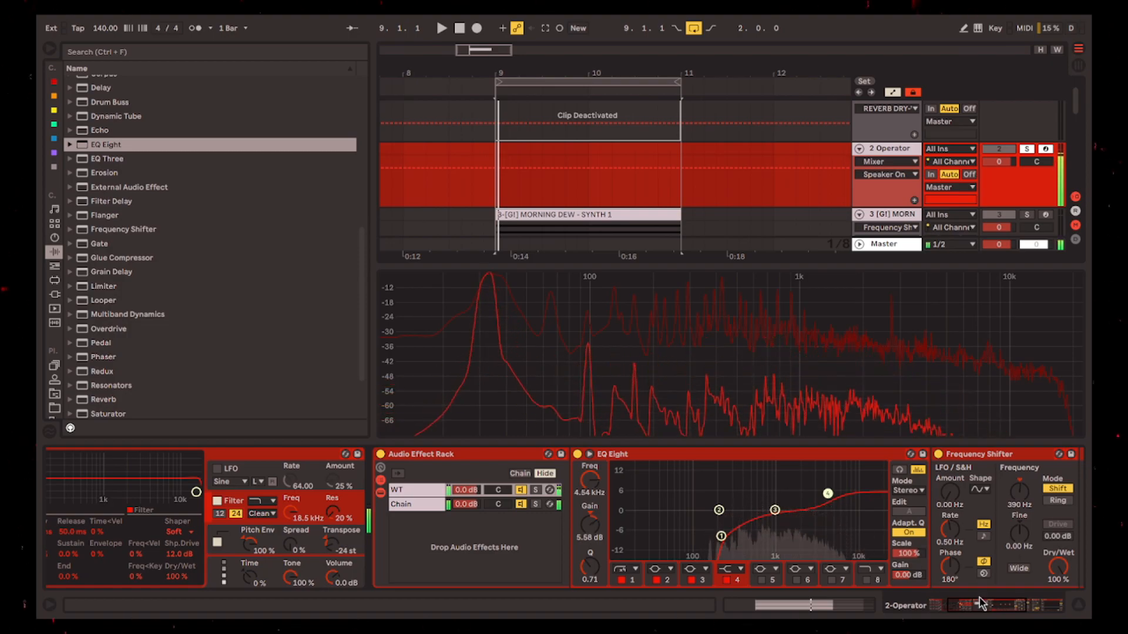
Collapse the EQ Eight and set Operator's oscillator B to Coarse 4 at -16 dB and oscillator C to Coarse 32 at -14 dB.
left_click(991, 611)
mouse_move(992, 612)
left_mouse_down()
mouse_move(1003, 610)
mouse_move(987, 610)
left_mouse_up()
double_click(609, 456)
left_click_drag(172, 533, 173, 531)
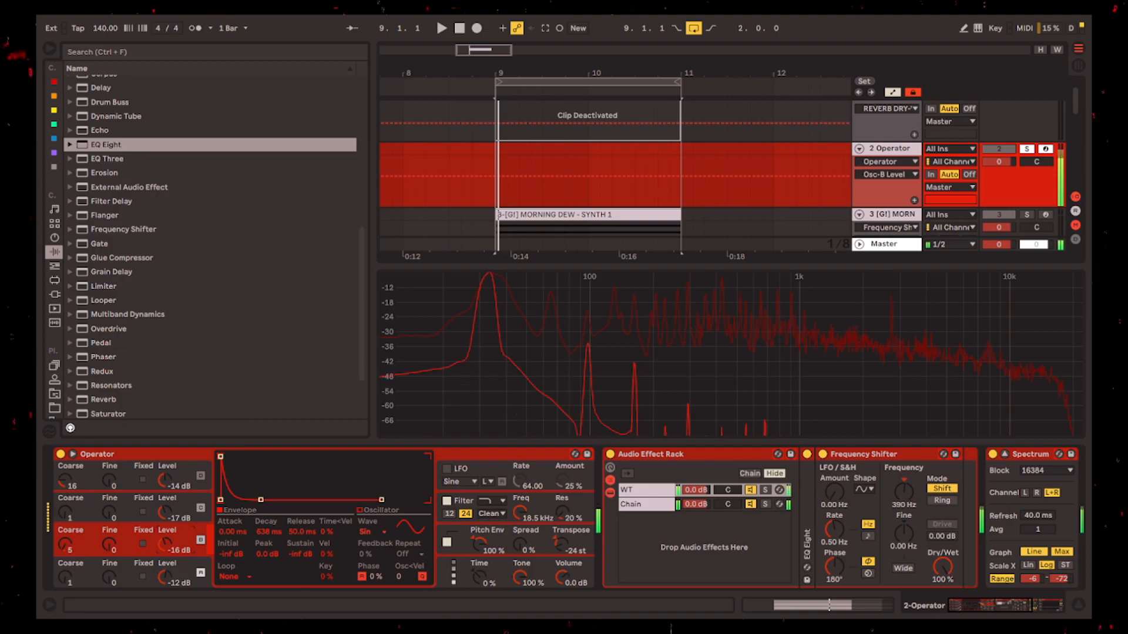
left_click_drag(65, 545, 65, 542)
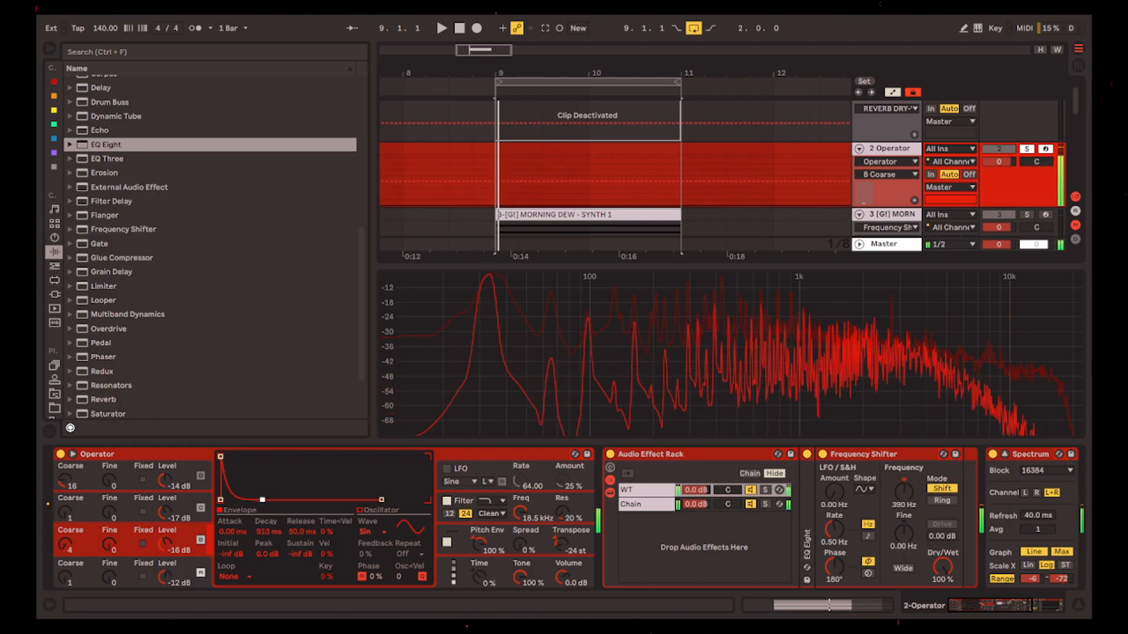
left_click_drag(165, 513, 165, 507)
left_click_drag(65, 512, 65, 516)
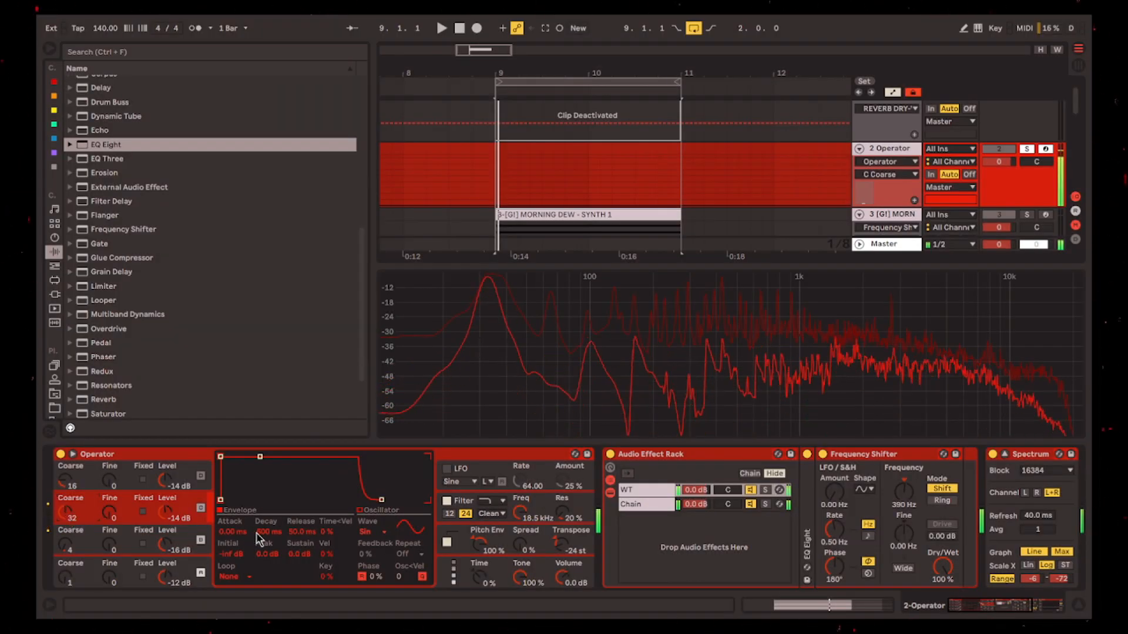
Bypass and re-enable the Frequency Shifter to compare the sound with and without it.
left_click_drag(983, 606, 1009, 605)
left_click(541, 454)
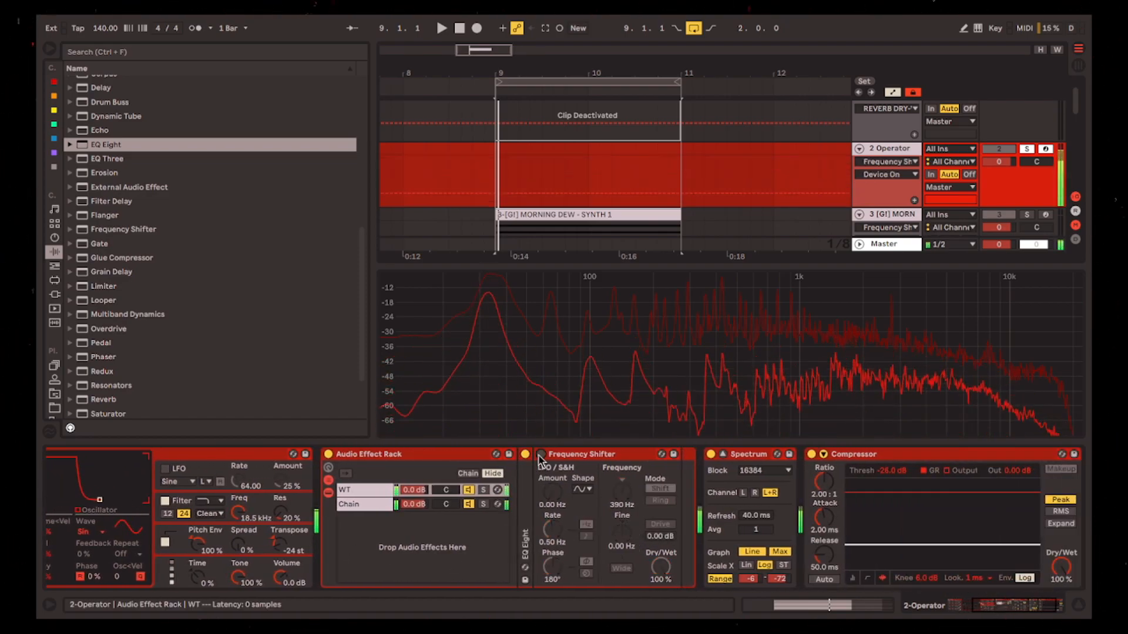
left_click(540, 455)
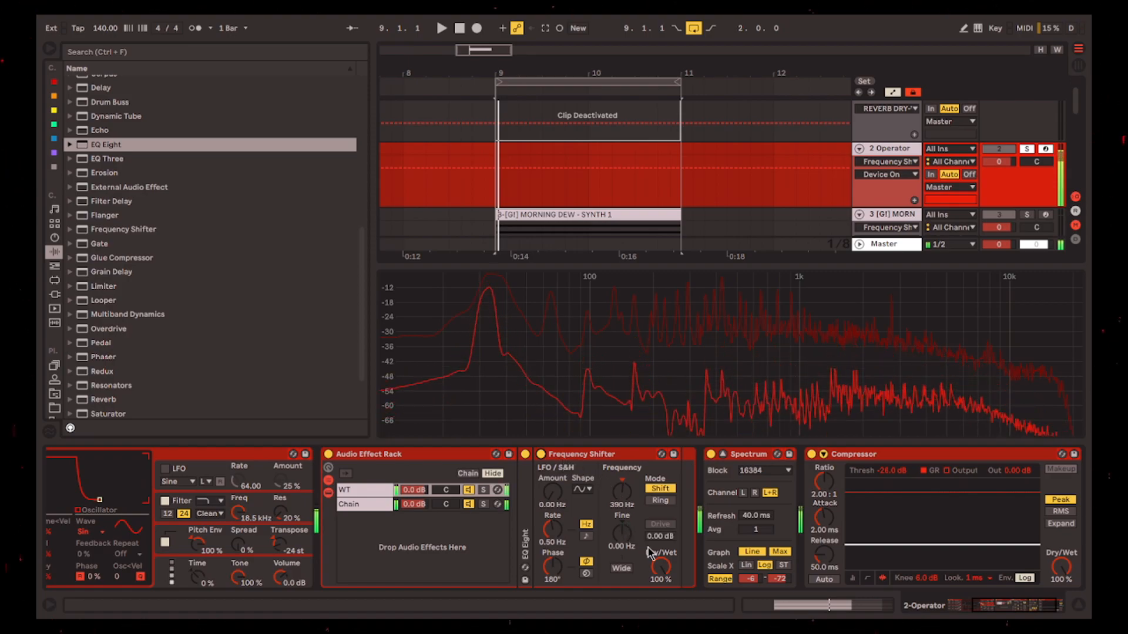
Add a Vocoder after the Audio Effect Rack, using Modulator as the carrier and 40 bands.
scroll(257, 332, "down", 3)
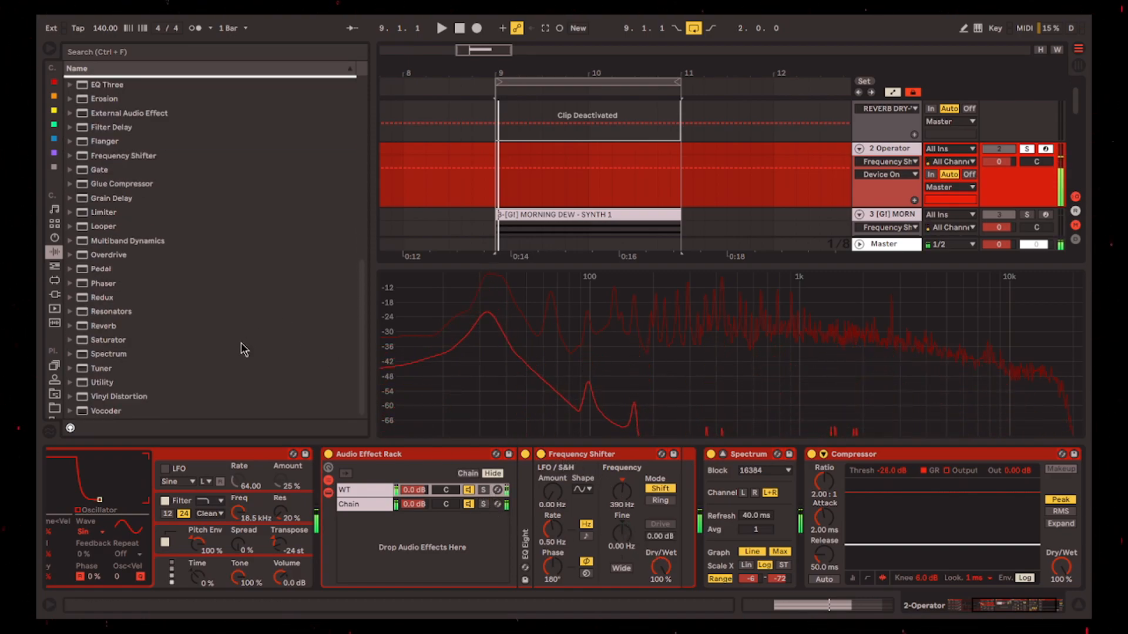
left_click_drag(105, 413, 728, 484)
left_click(756, 470)
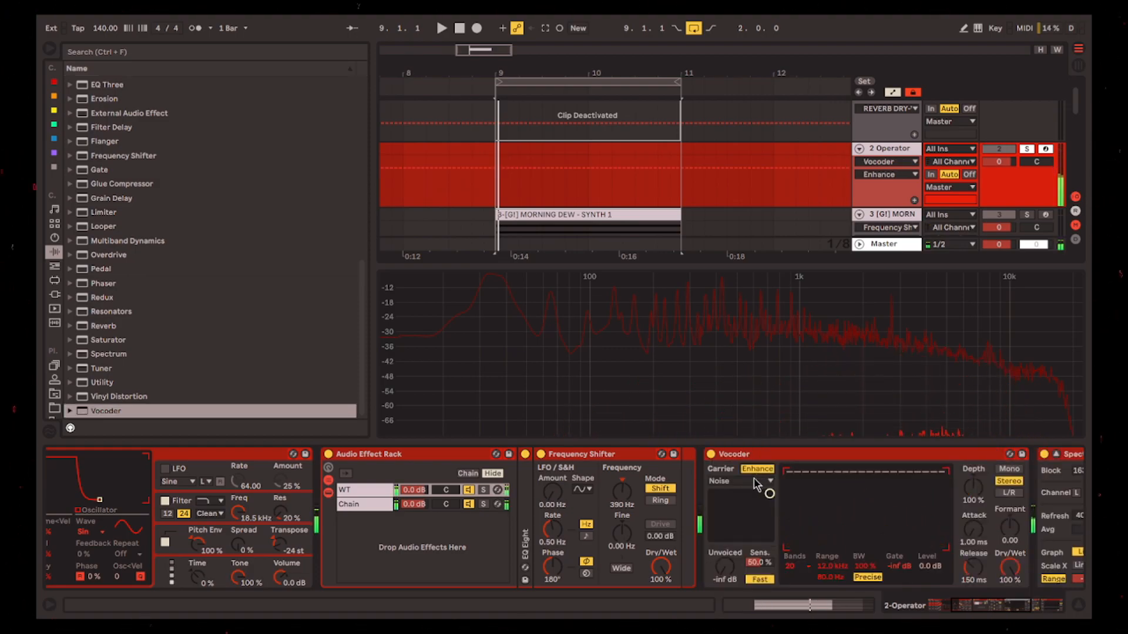
left_click(746, 517)
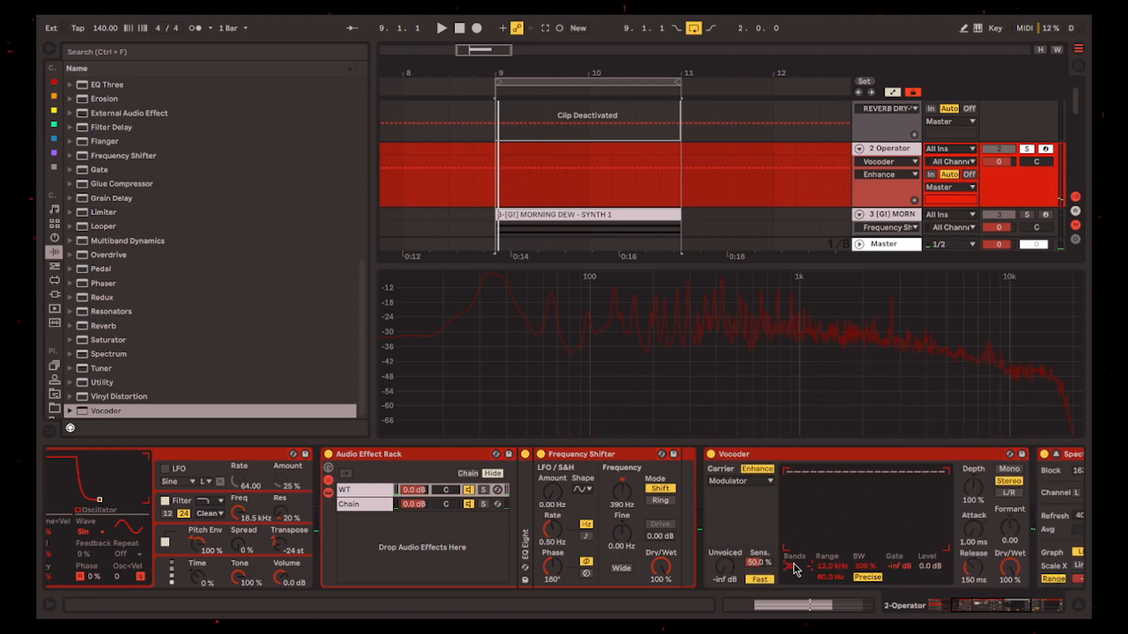
Bypass and re-enable the Vocoder for comparison, and set its lower range limit to 200 Hz.
left_click(802, 460)
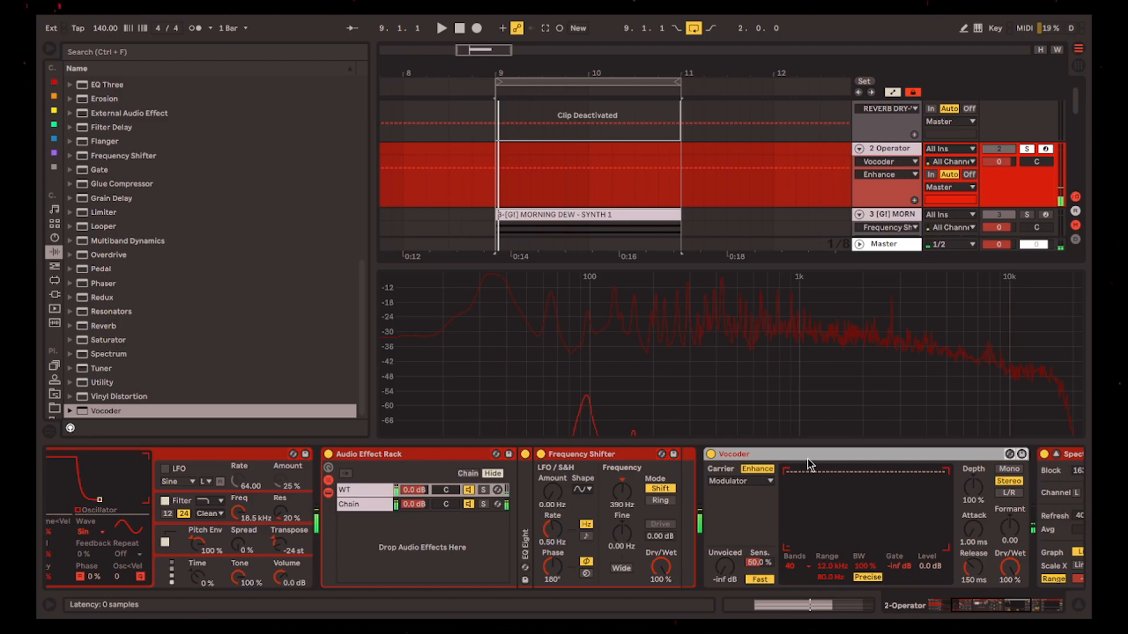
key("0")
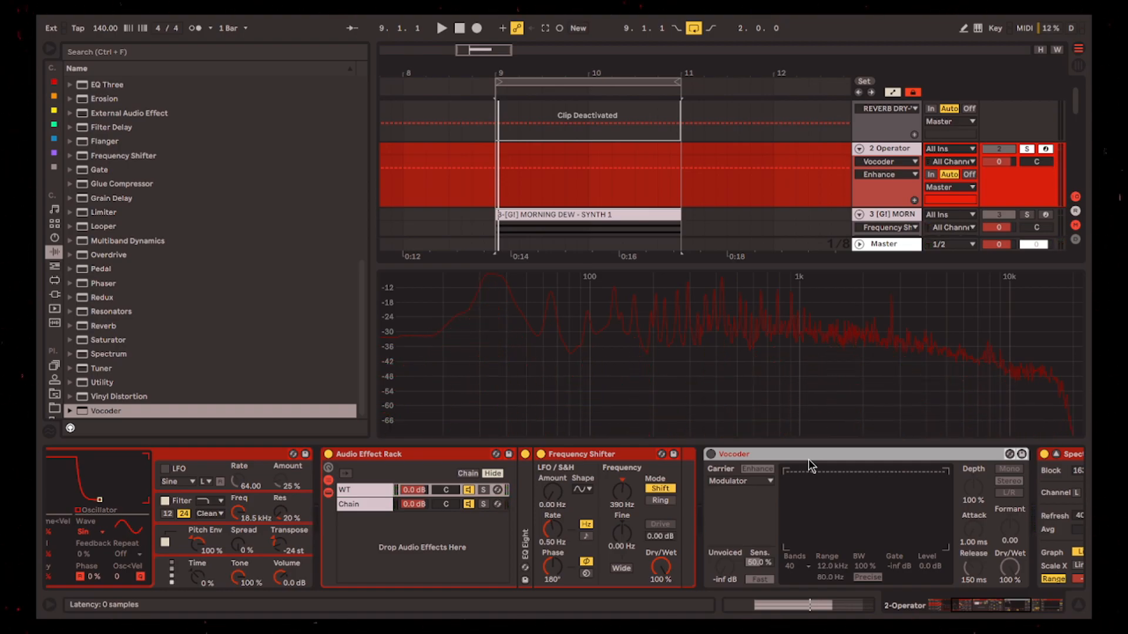
key("0")
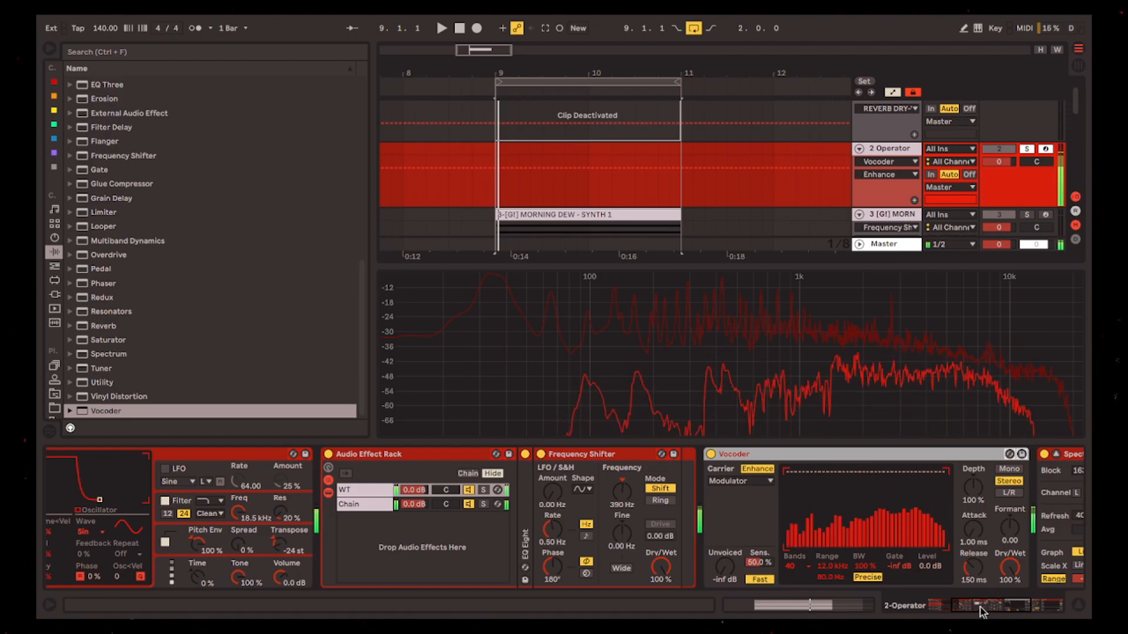
left_click(827, 578)
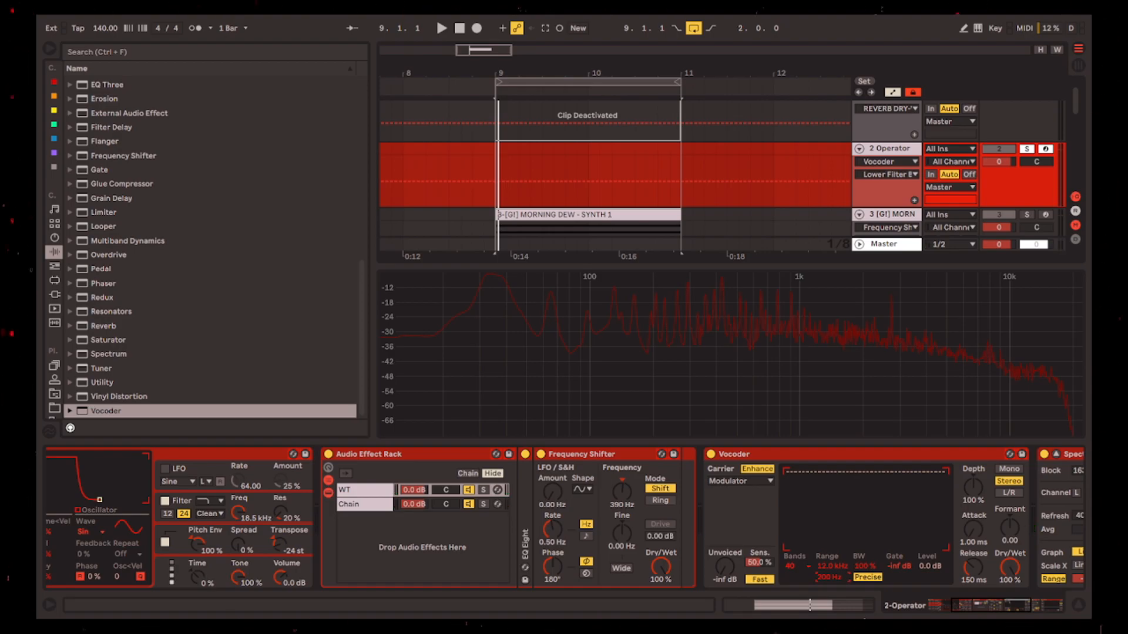
Group the Vocoder into its own Audio Effect Rack and add a second, empty chain.
left_click(811, 457)
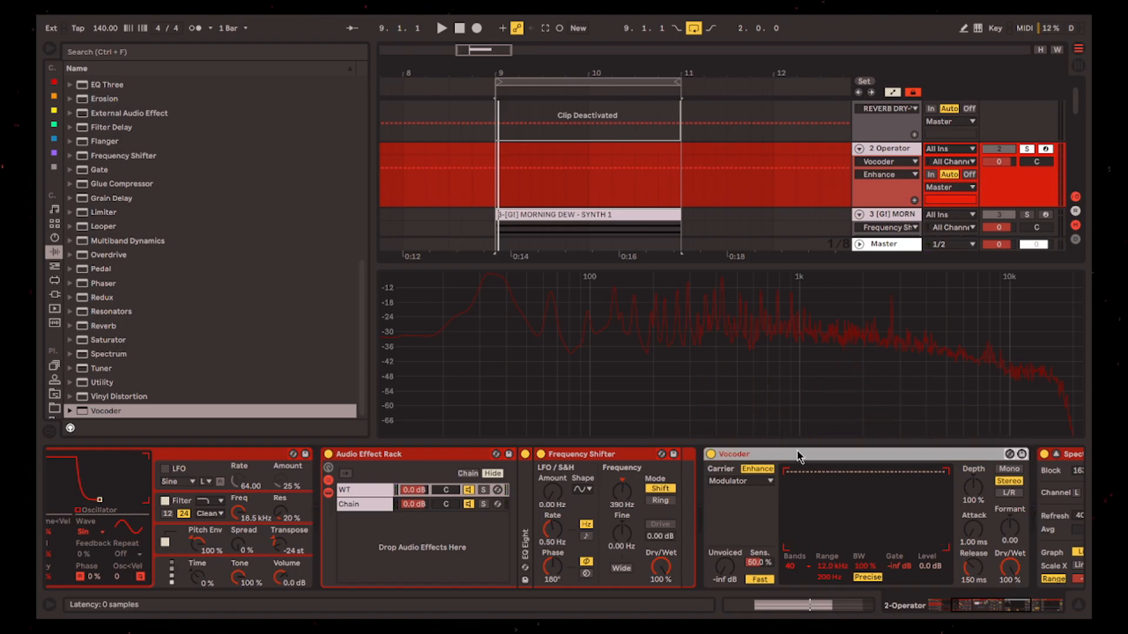
key("ctrl+g")
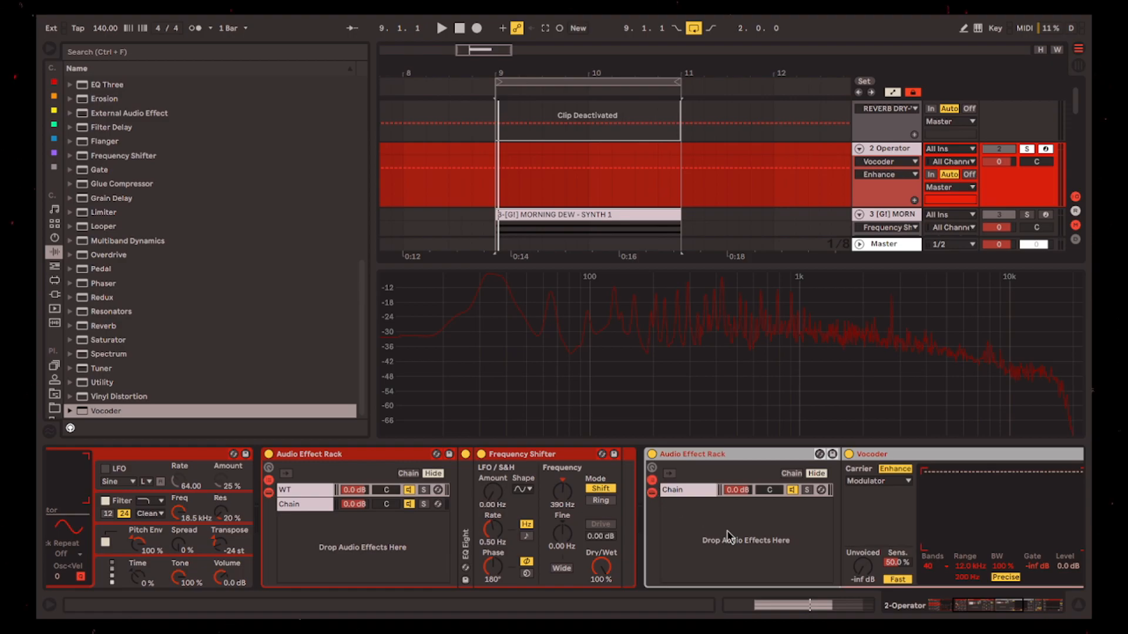
key("ctrl+d")
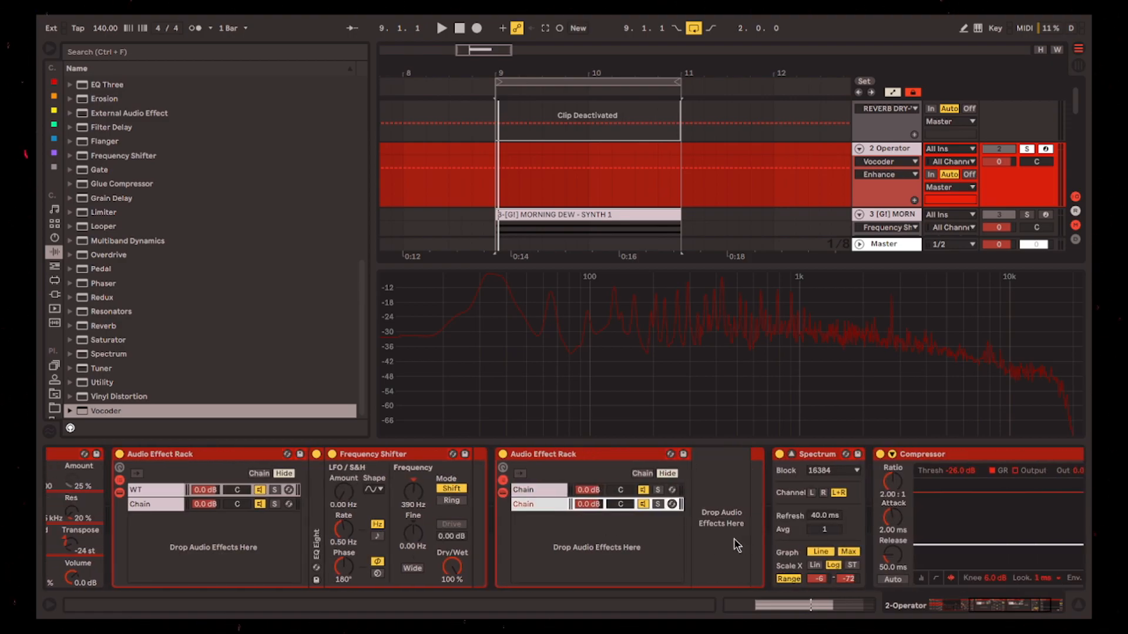
Solo the new rack's Vocoder chain and its empty chain in turn to compare them, then clear the solo.
left_click(658, 490)
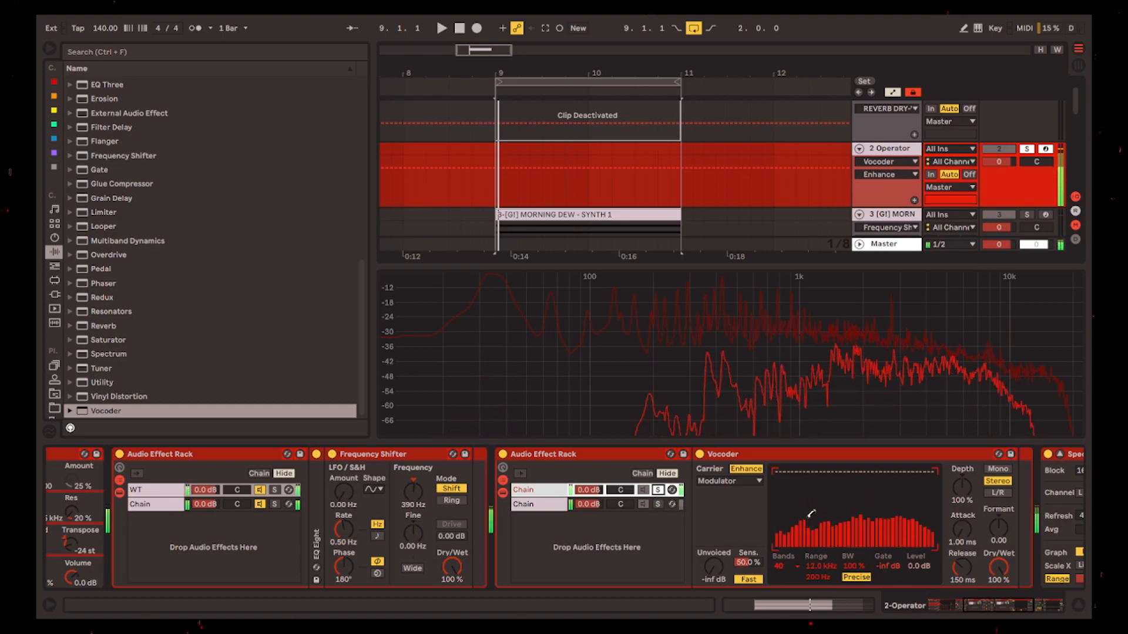
left_click(658, 504)
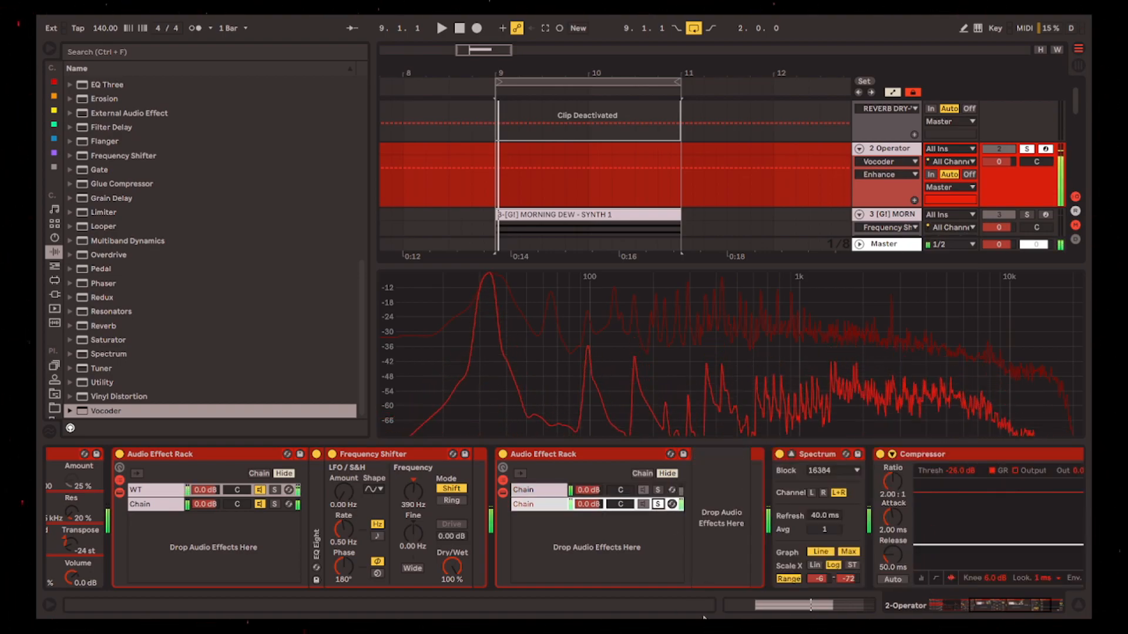
left_click(659, 506)
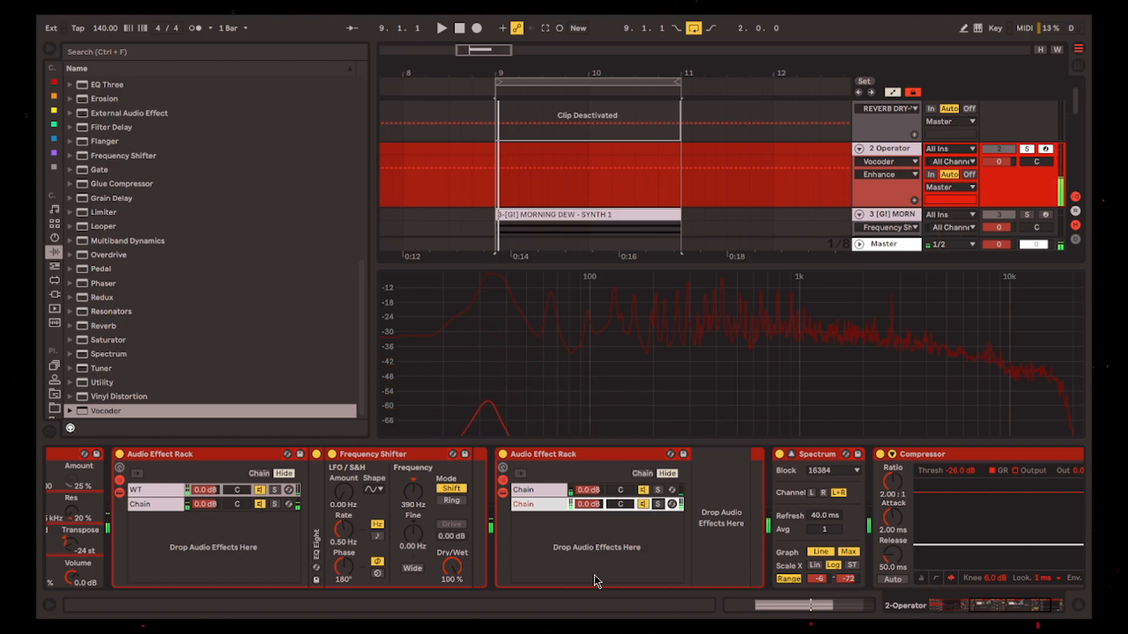
Set the Vocoder's Attack to 3.34 ms and its Release to 753 ms.
left_click(569, 492)
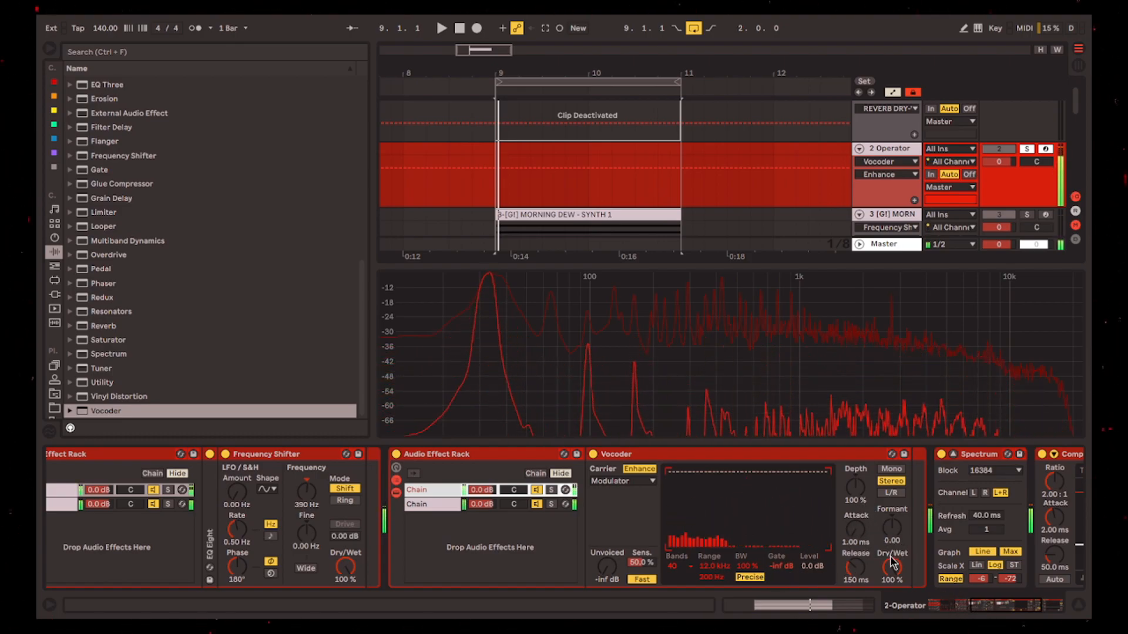
mouse_move(855, 529)
left_mouse_down()
mouse_move(855, 511)
mouse_move(856, 525)
left_mouse_up()
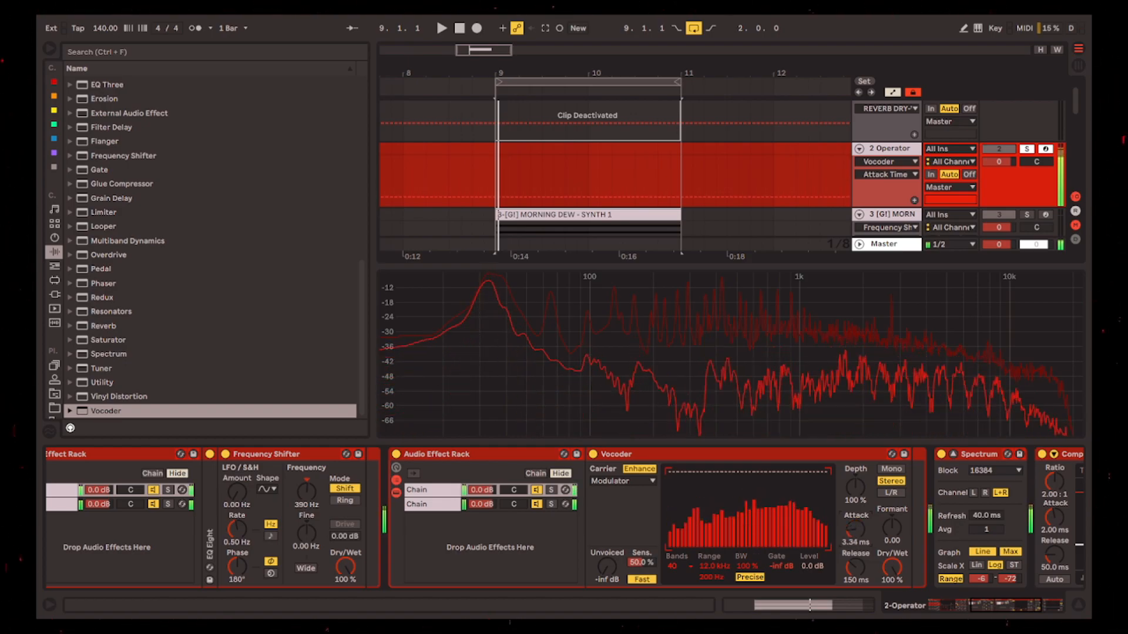
mouse_move(870, 567)
left_mouse_down()
mouse_move(869, 544)
mouse_move(859, 571)
left_mouse_up()
Reduce the Vocoder to 4 bands with Noise as the carrier, and solo its chain.
left_click_drag(997, 607, 1003, 609)
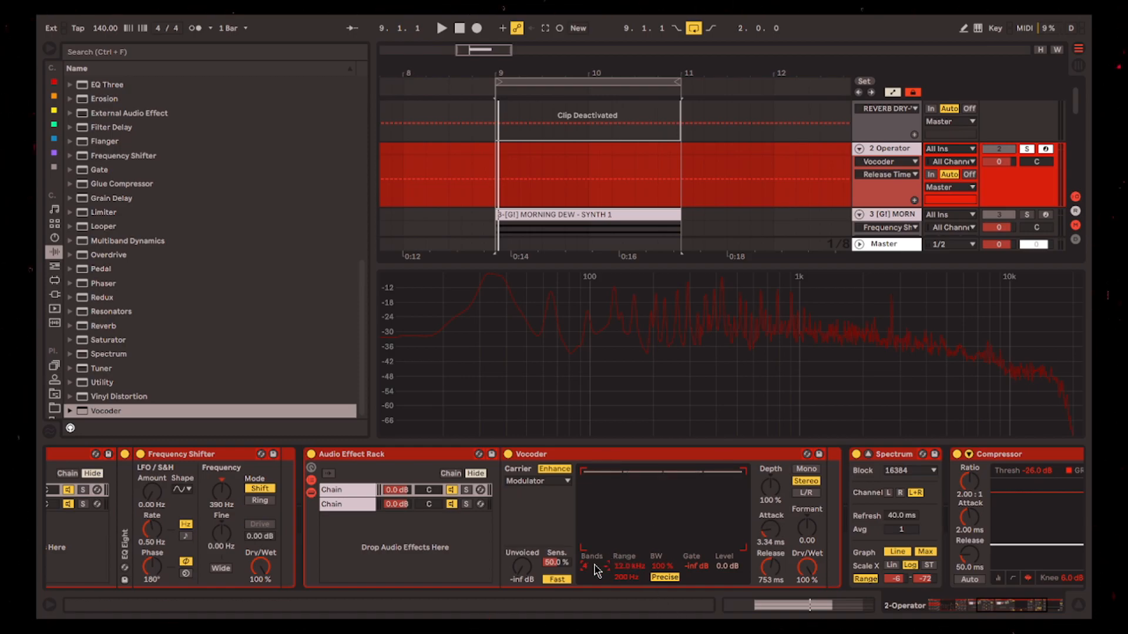
left_click_drag(598, 572, 639, 601)
left_click(551, 481)
left_click(566, 494)
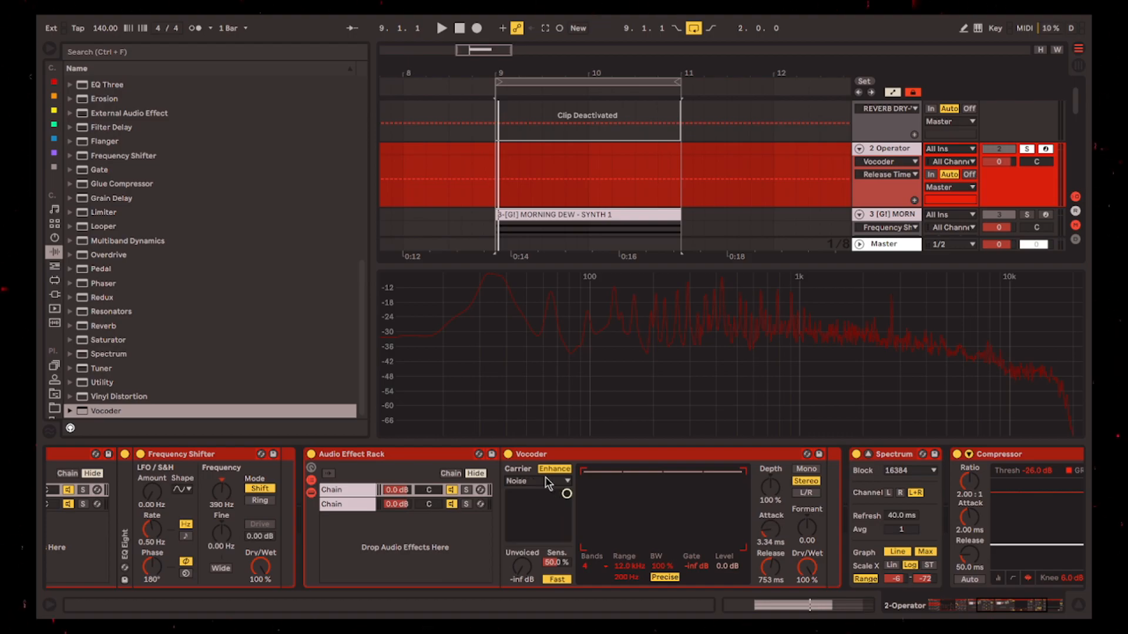
left_click(466, 490)
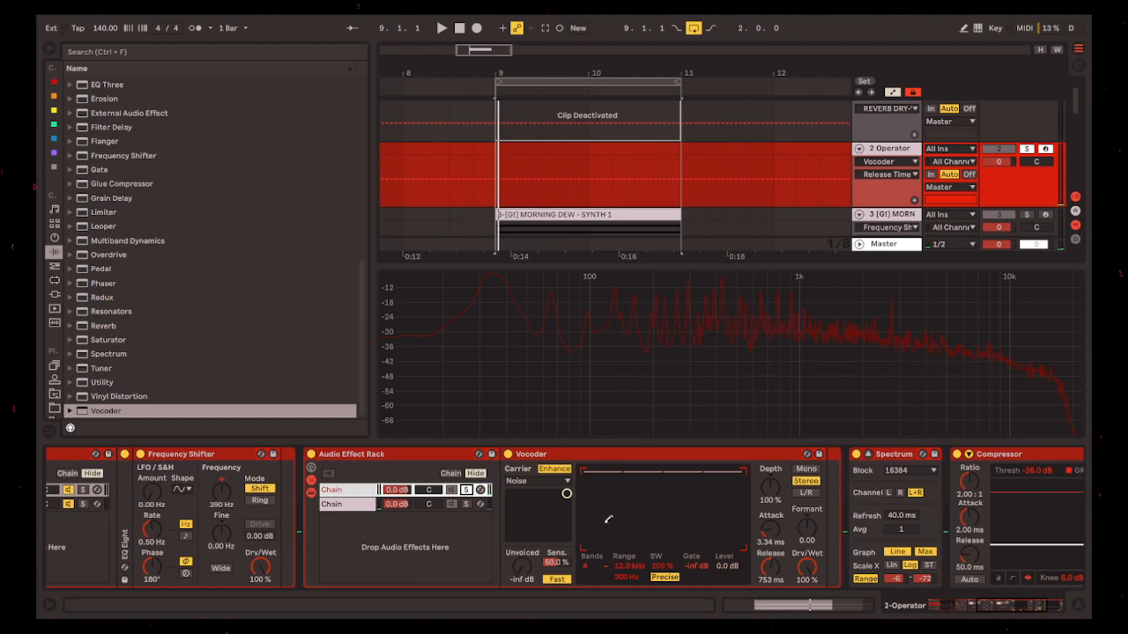
left_click_drag(609, 487, 608, 525)
left_click_drag(646, 568, 647, 470)
mouse_move(689, 563)
left_mouse_down()
mouse_move(685, 443)
mouse_move(723, 488)
left_mouse_up()
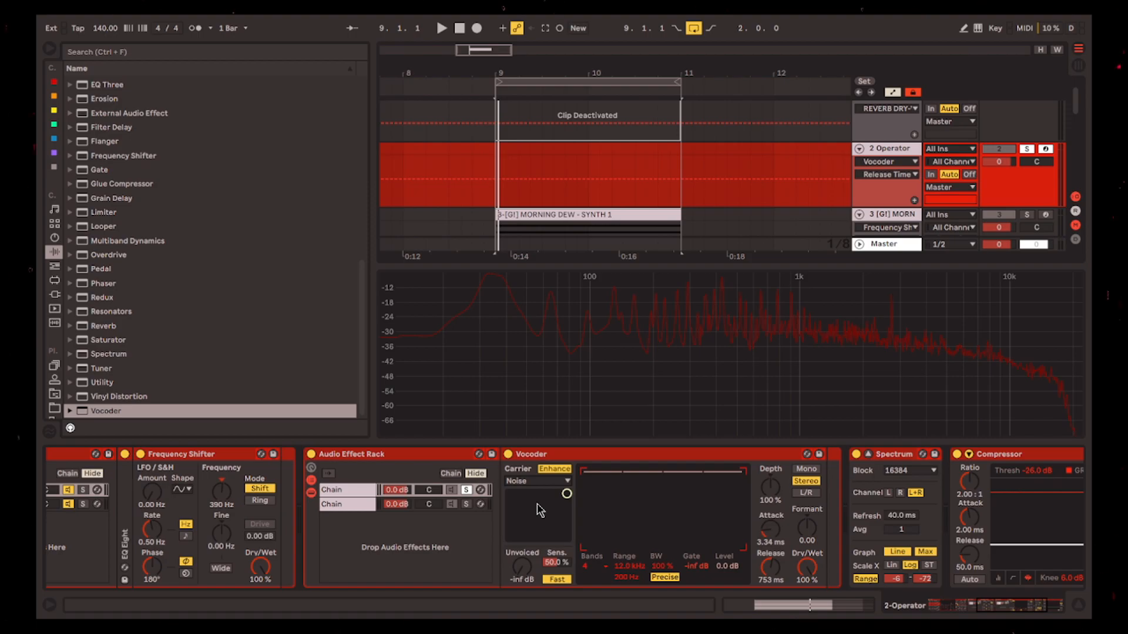
Switch the Vocoder's carrier to External.
left_click(539, 481)
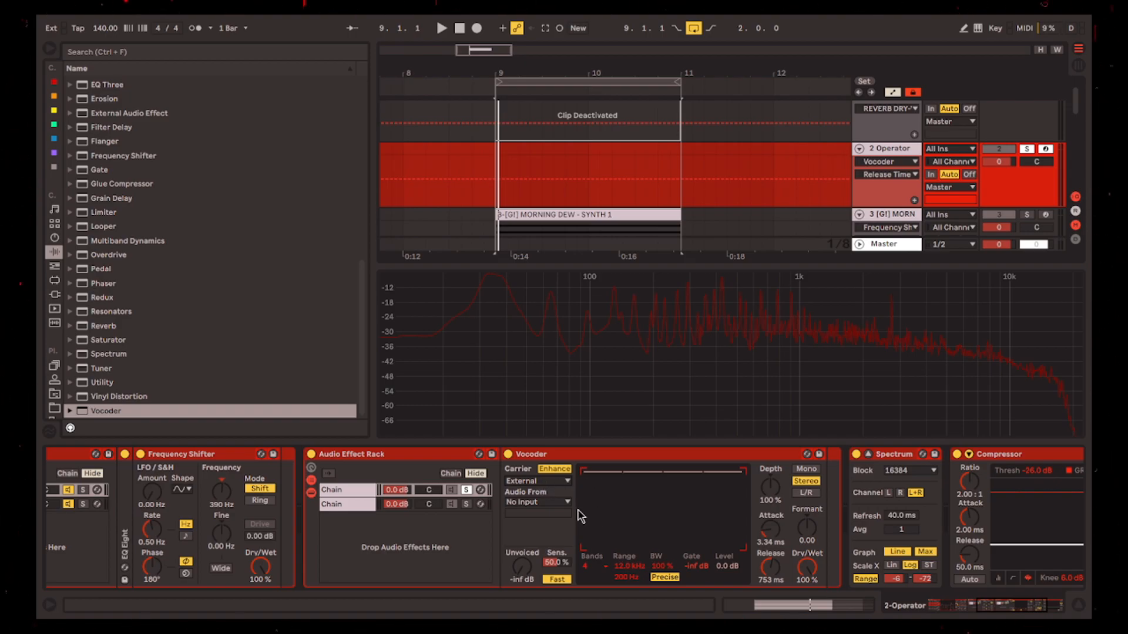
Switch the Vocoder's carrier to Modulator and set it to 40 bands.
left_click(571, 484)
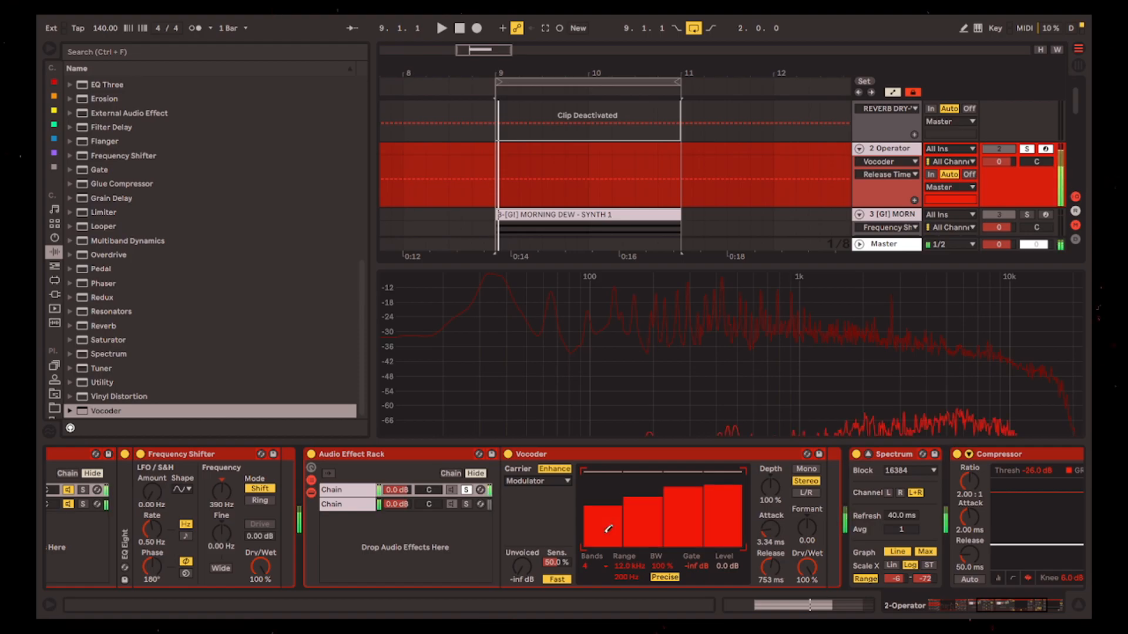
left_click(591, 565)
left_click(592, 564)
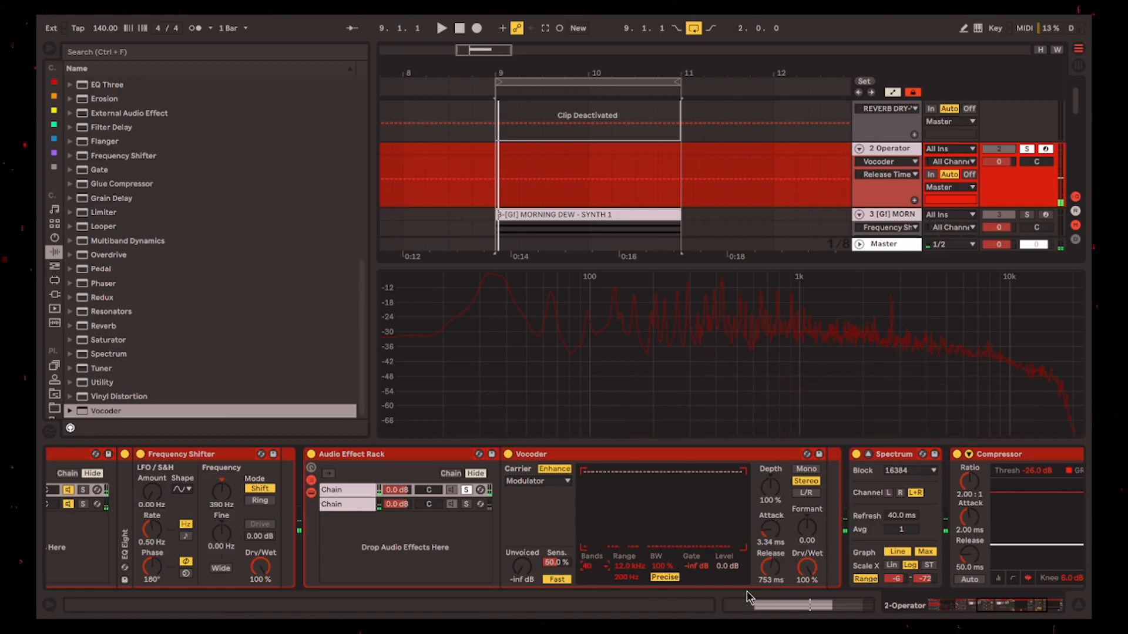
Narrow the Vocoder's filter bandwidth to 33.4 % and clear the solo on its chain.
left_click(661, 566)
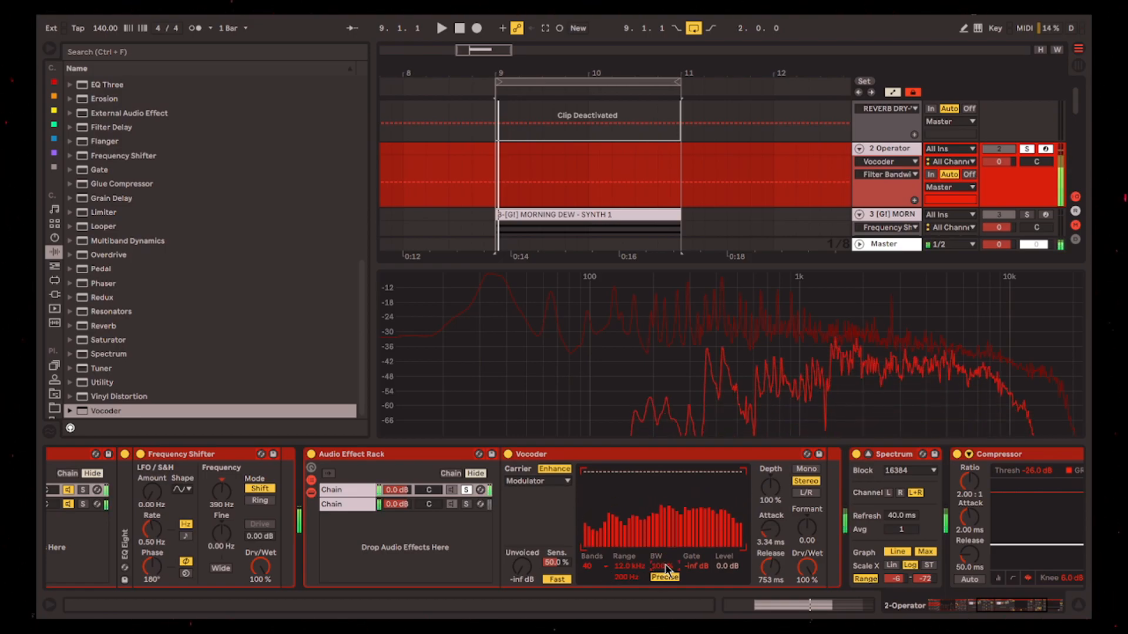
mouse_move(663, 567)
left_mouse_down()
mouse_move(663, 611)
mouse_move(663, 558)
left_mouse_up()
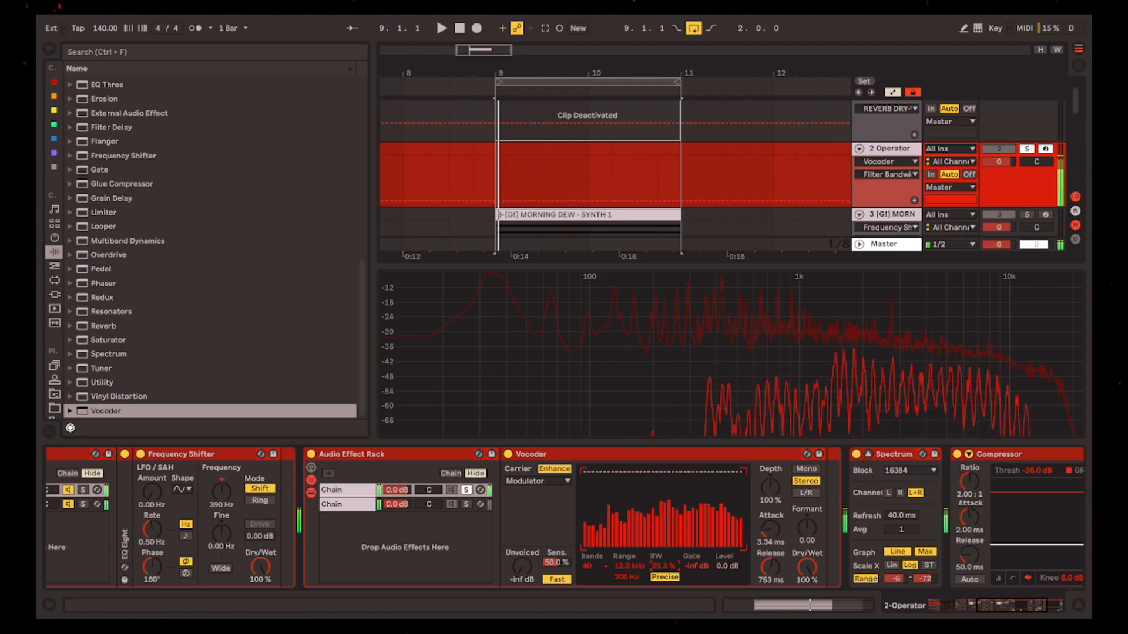
left_click(466, 490)
mouse_move(663, 566)
left_mouse_down()
mouse_move(664, 578)
mouse_move(662, 565)
left_mouse_up()
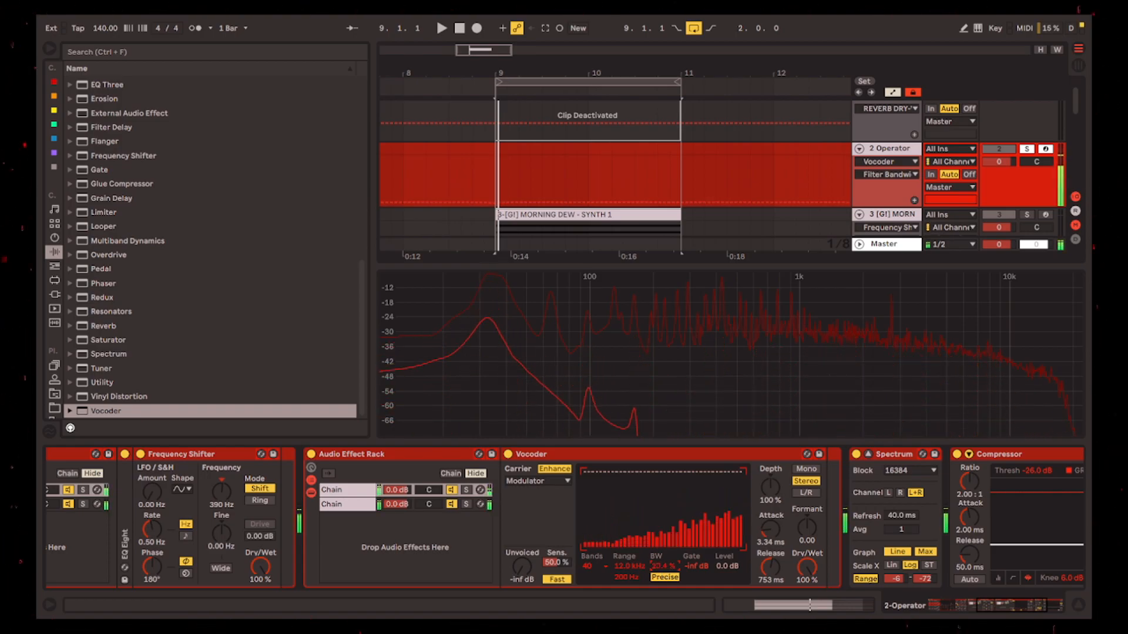
Set the Vocoder's Level to 2.3 dB, Depth to 137 % and Formant to 3.94.
mouse_move(807, 527)
left_mouse_down()
mouse_move(807, 506)
mouse_move(809, 536)
left_mouse_up()
double_click(809, 531)
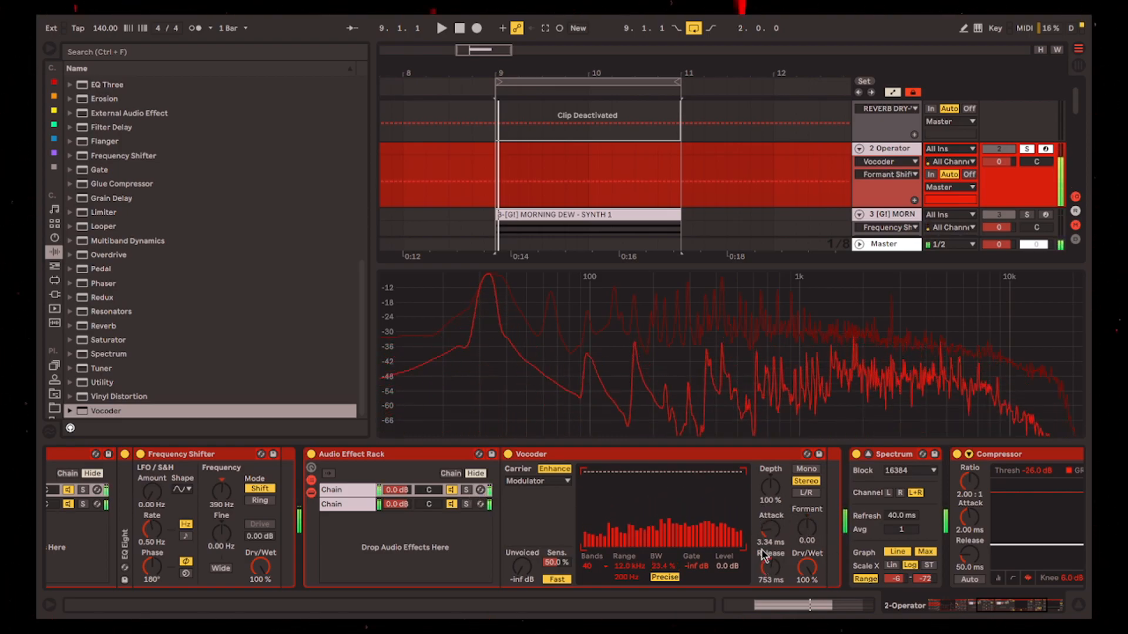
left_click_drag(722, 571, 721, 562)
left_click_drag(771, 491, 771, 475)
left_click_drag(800, 543, 801, 531)
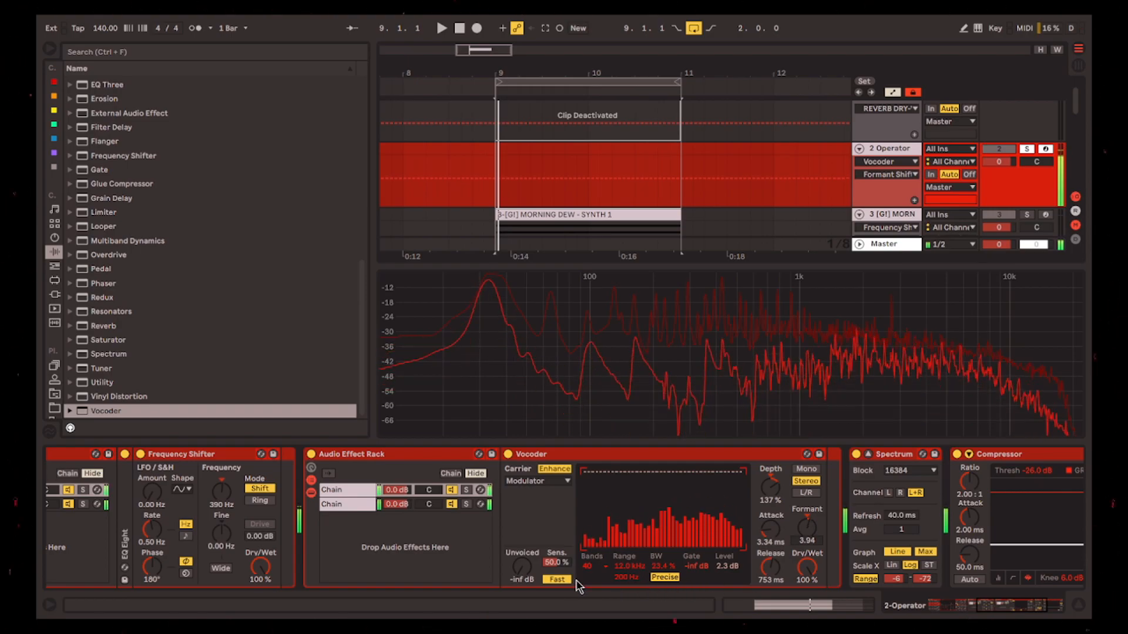
Raise the Frequency Shifter's frequency to 520 Hz, and set the Vocoder's Attack to 22.8 ms and Release to 1.03 s.
left_click(992, 605)
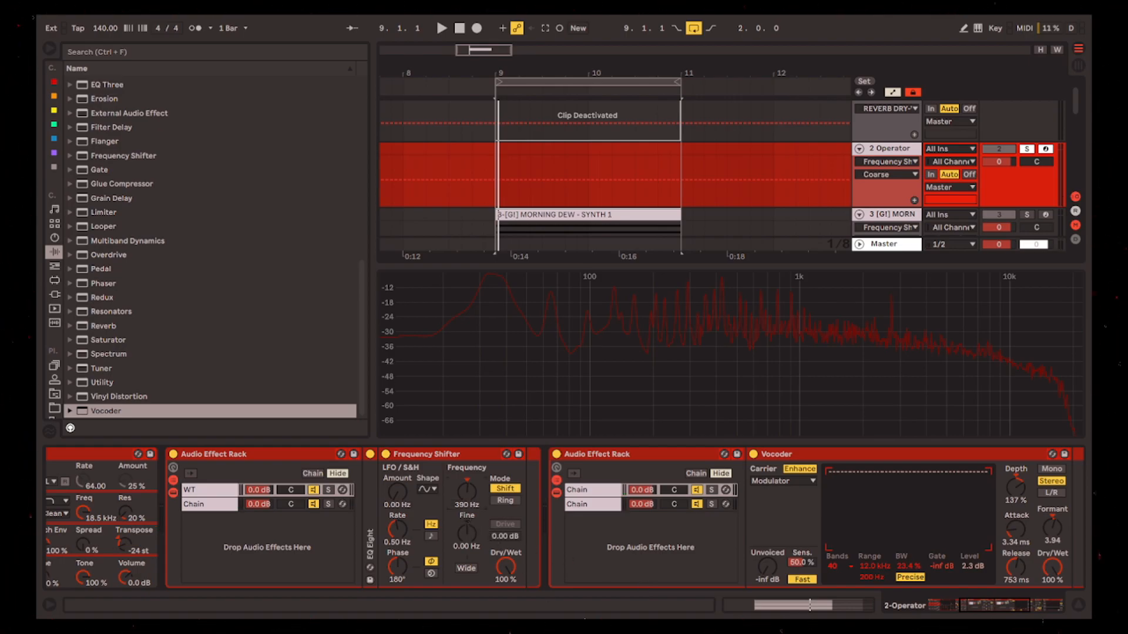
key("Return")
left_click_drag(973, 602, 986, 602)
left_click_drag(846, 564, 846, 592)
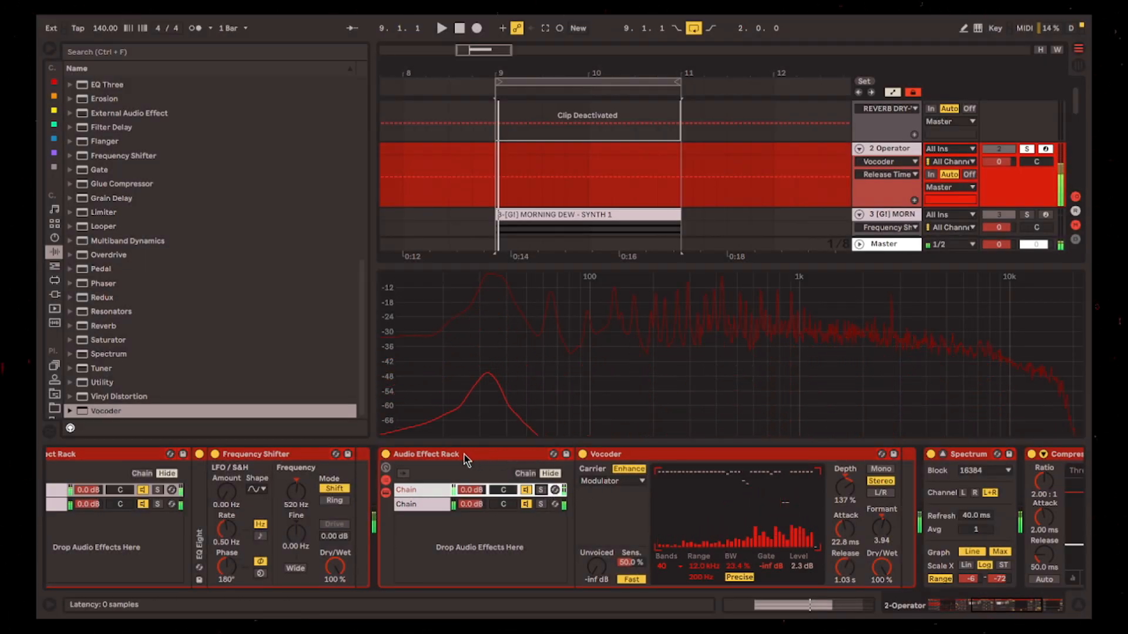
Add a Saturator after the Vocoder rack with Drive at 6.00 dB, Output at -2.00 dB and Soft Clip on.
double_click(259, 340)
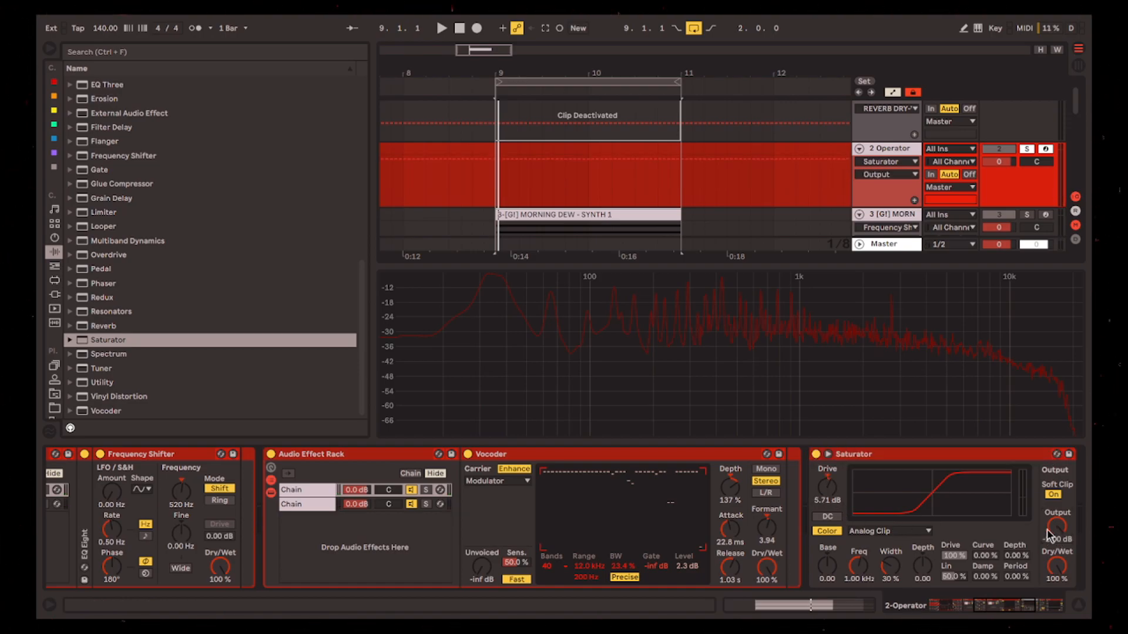
left_click(835, 500)
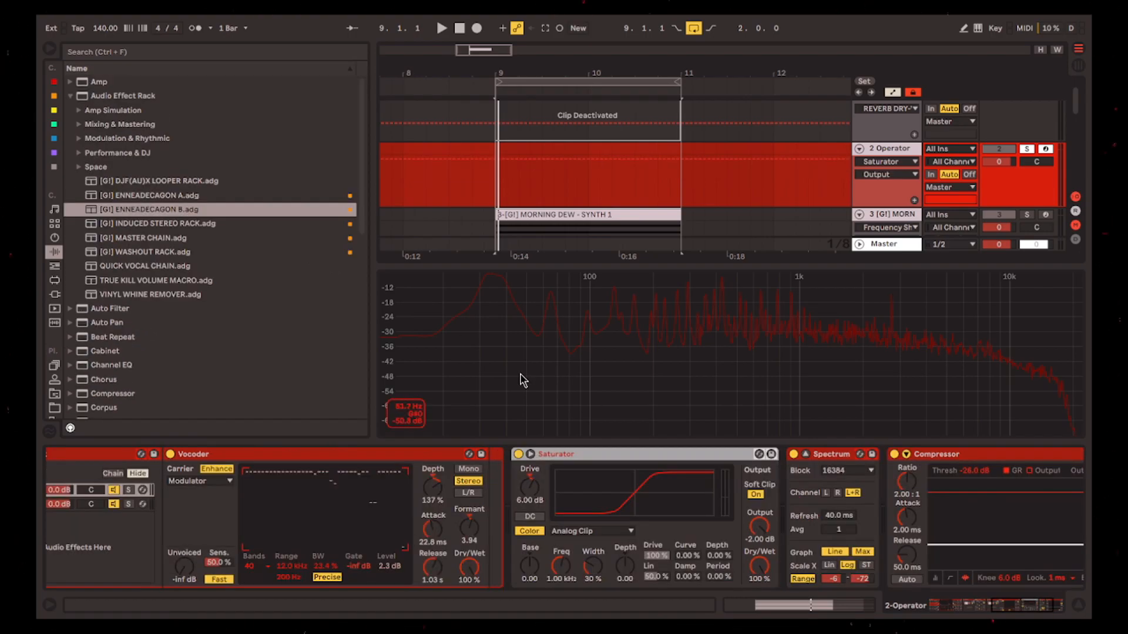
Insert the [G!] ENNEADECAGON B rack before the Saturator, with crossovers at 184 Hz and 1.06 kHz.
double_click(157, 211)
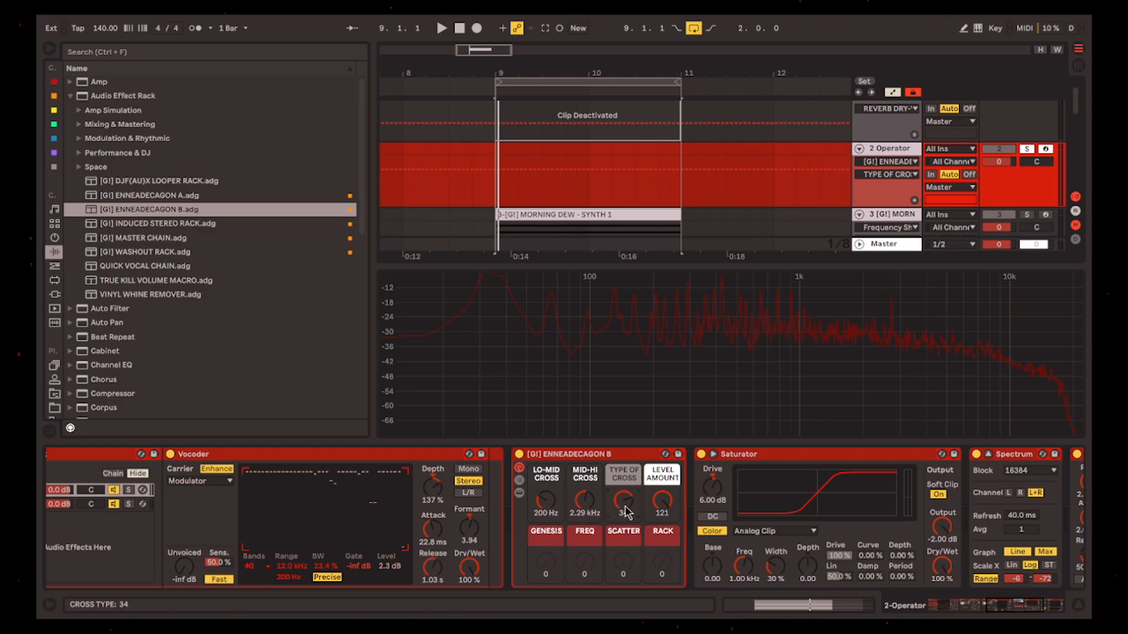
key("Up")
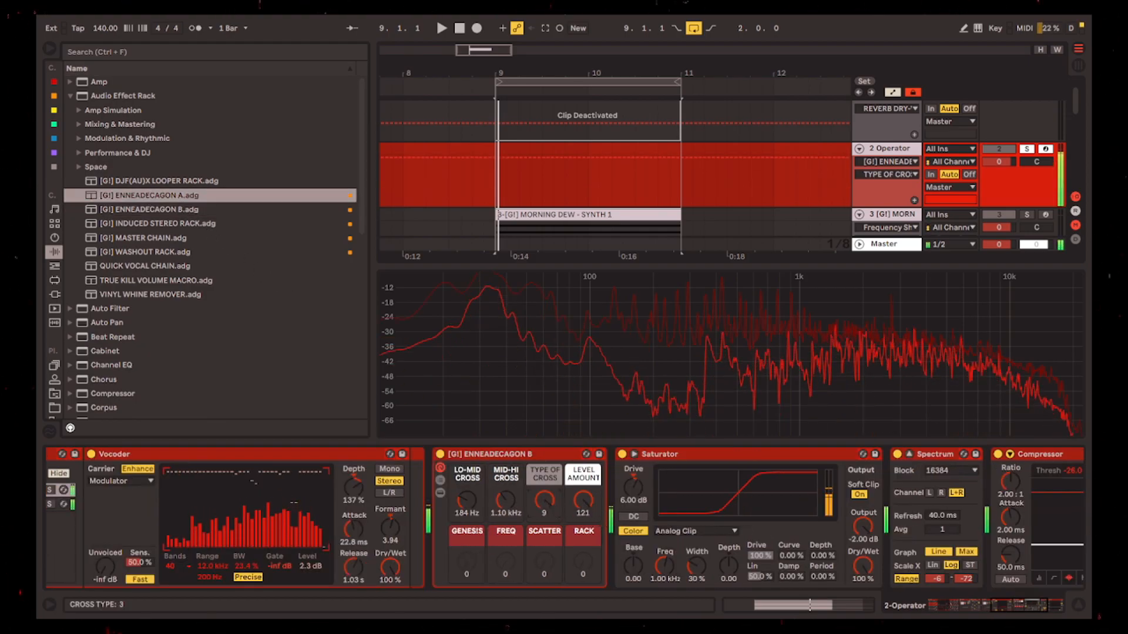
left_click_drag(505, 500, 505, 503)
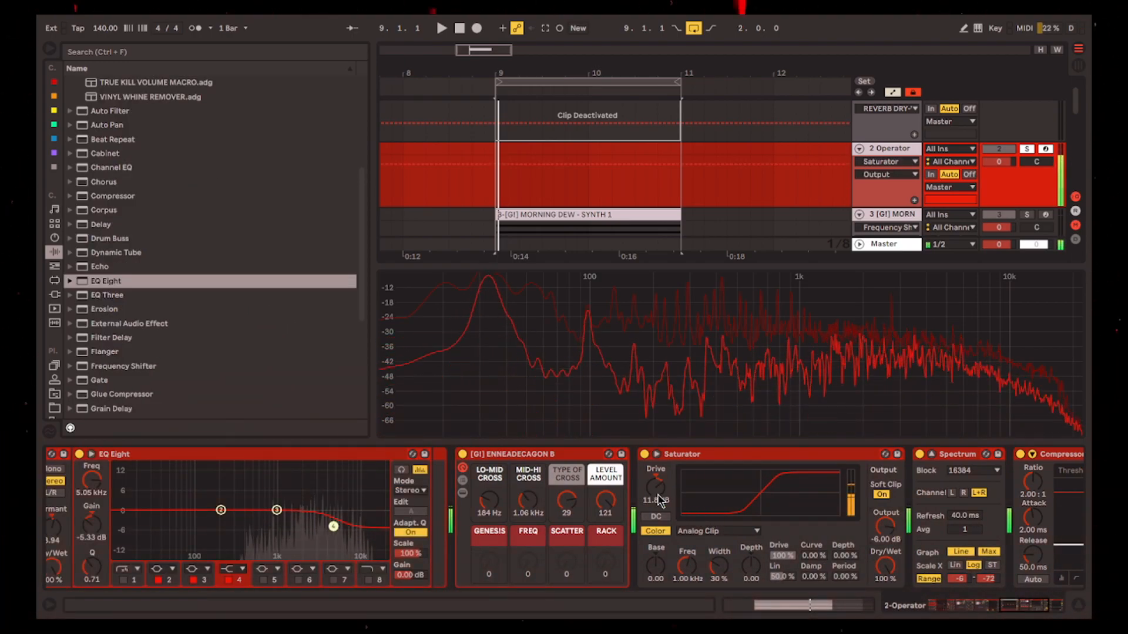
Set the Saturator's Drive to 10.0 dB and its Output to -4.00 dB.
left_click_drag(659, 500, 658, 497)
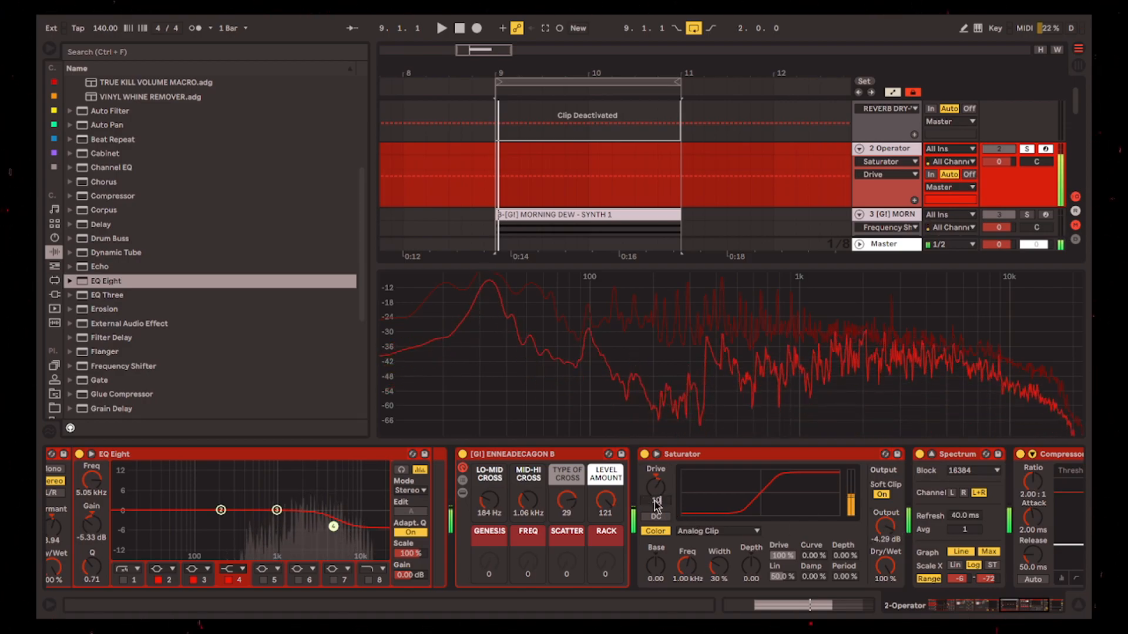
left_click(884, 536)
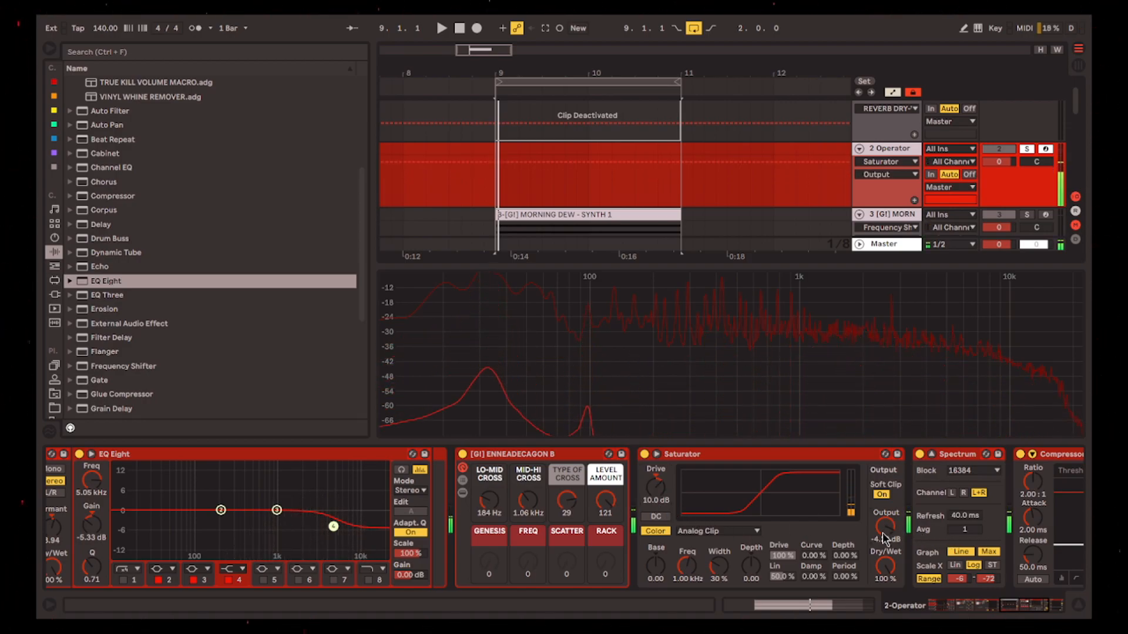
left_click_drag(886, 538, 886, 542)
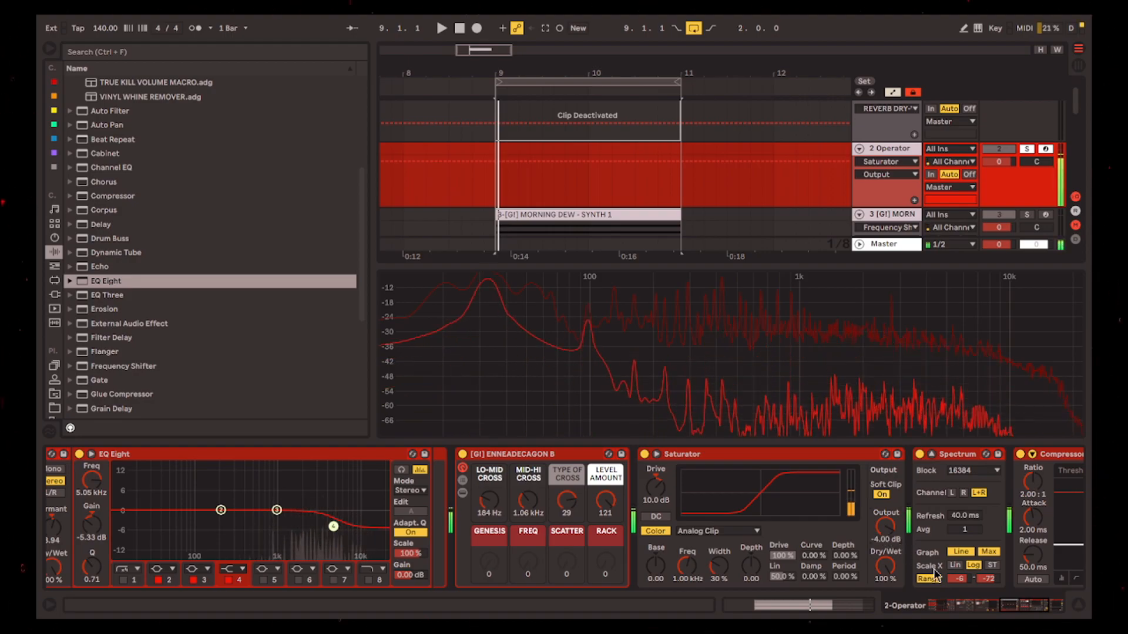
Insert Ozone Imager and a Utility with Bass Mono at 200 Hz between Operator and the first Audio Effect Rack.
left_click_drag(991, 608, 687, 592)
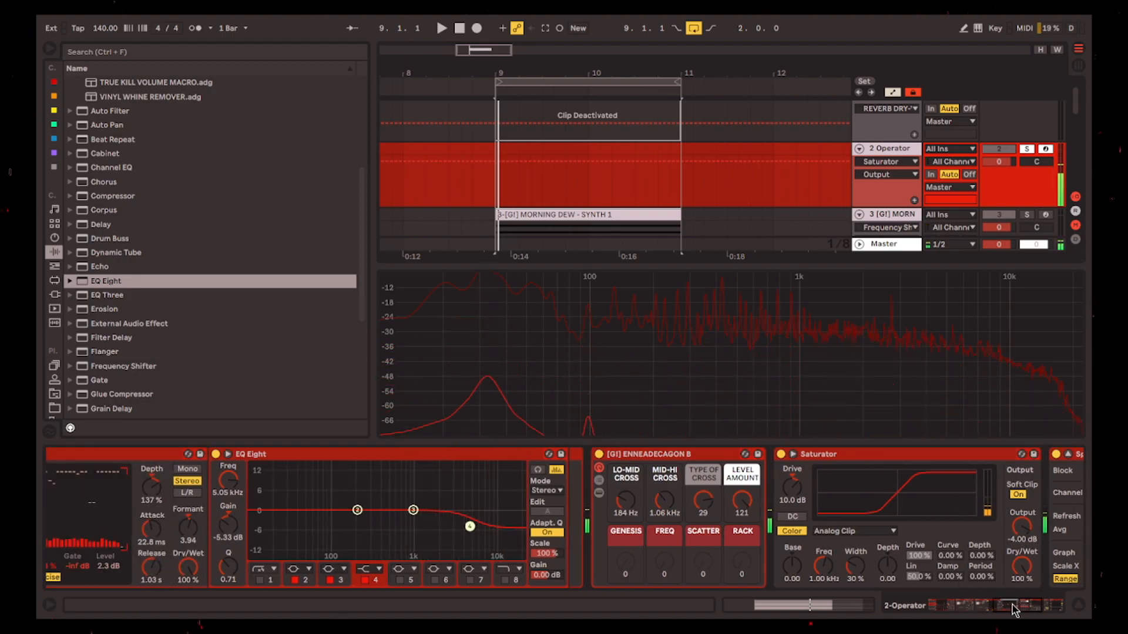
scroll(251, 407, "down", 5)
left_click(51, 295)
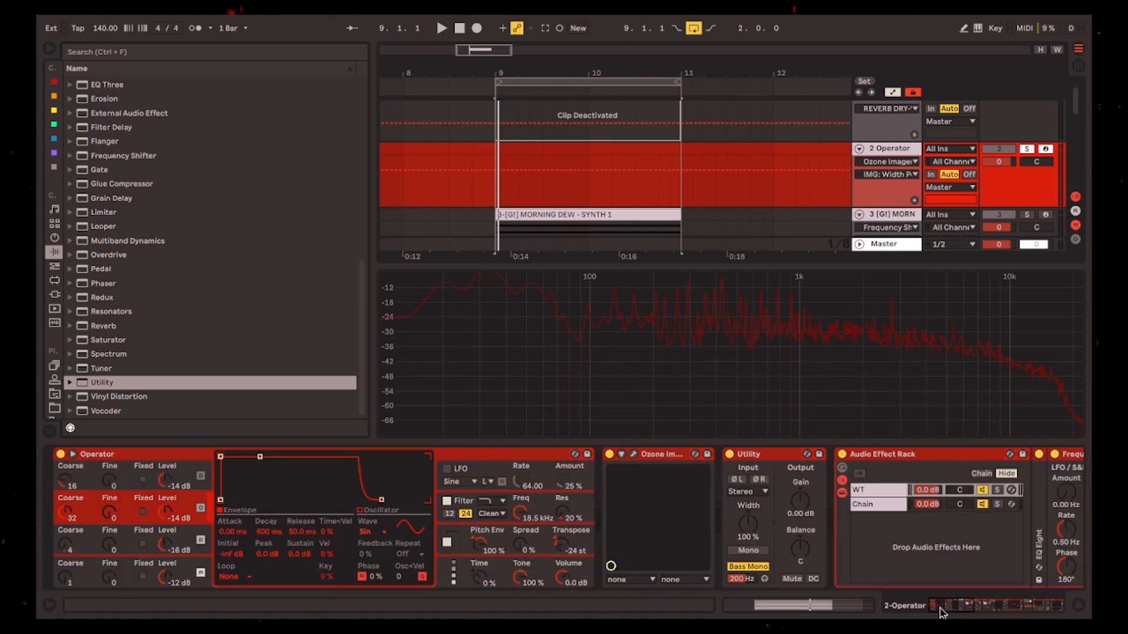
Look over the track's device chain from Operator through the first rack and Frequency Shifter.
scroll(941, 611, "down", 3)
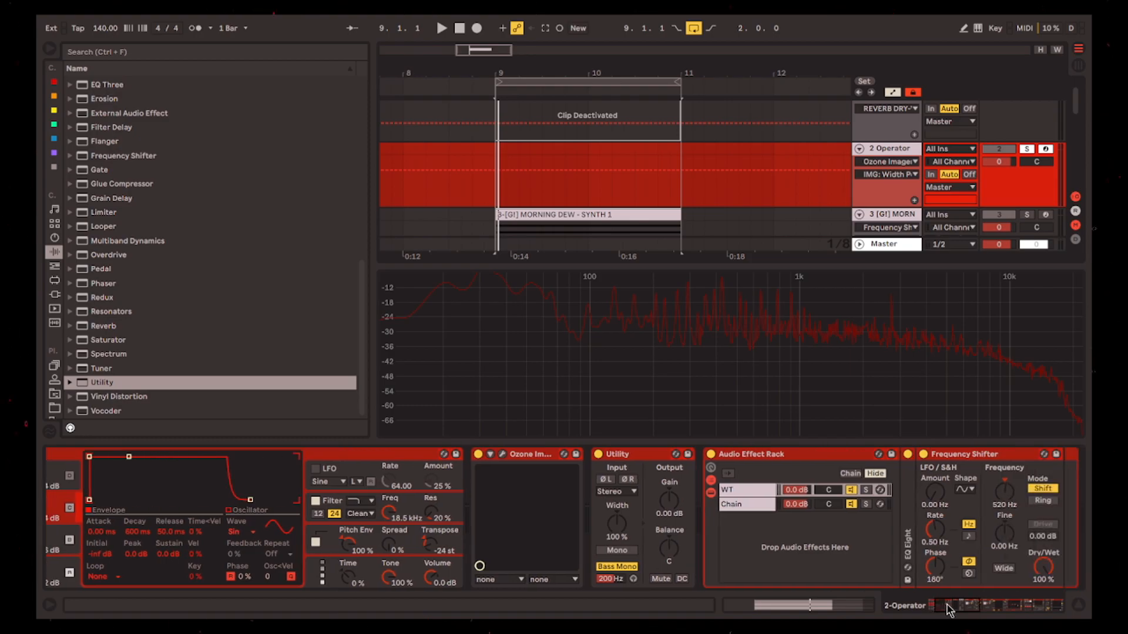
scroll(942, 611, "up", 3)
left_click(520, 465)
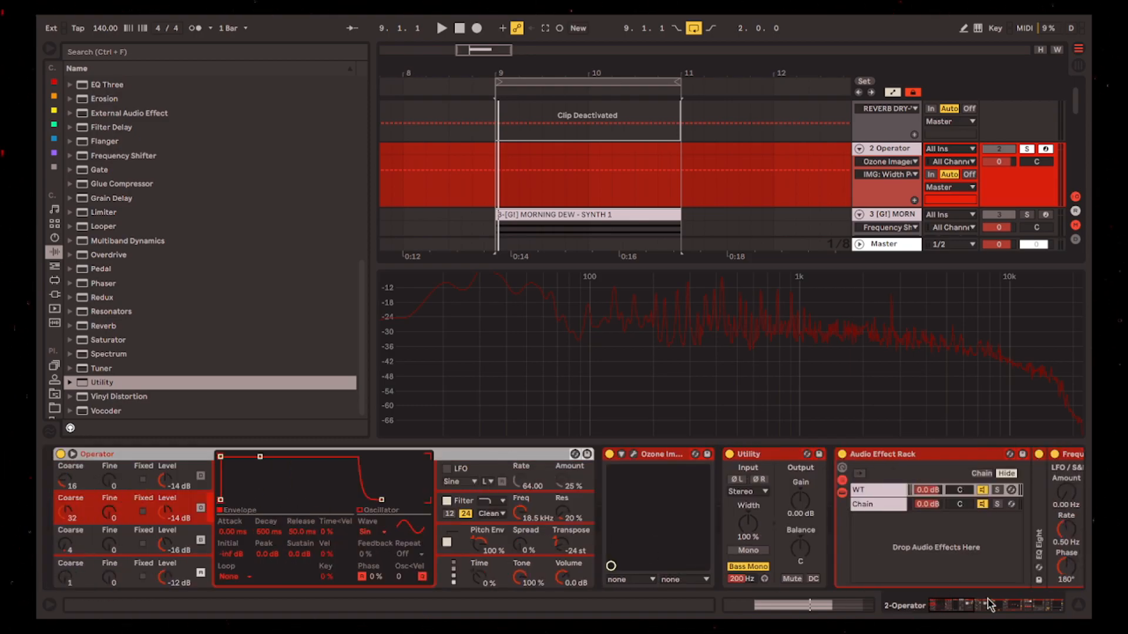
scroll(991, 605, "down", 2)
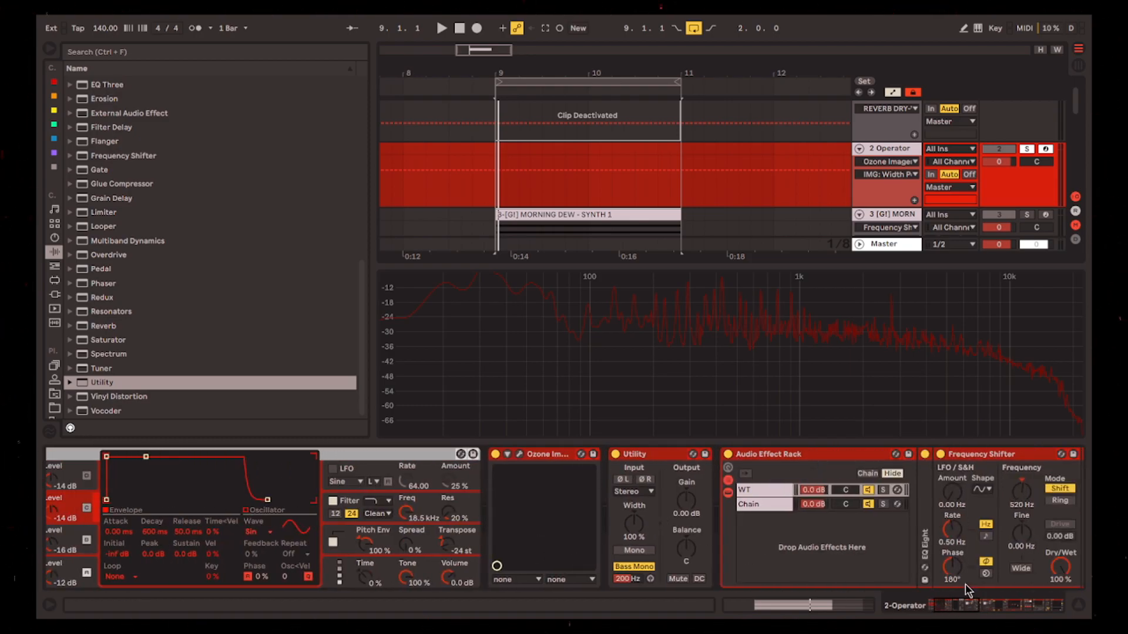
scroll(966, 612, "down", 3)
scroll(966, 613, "up", 6)
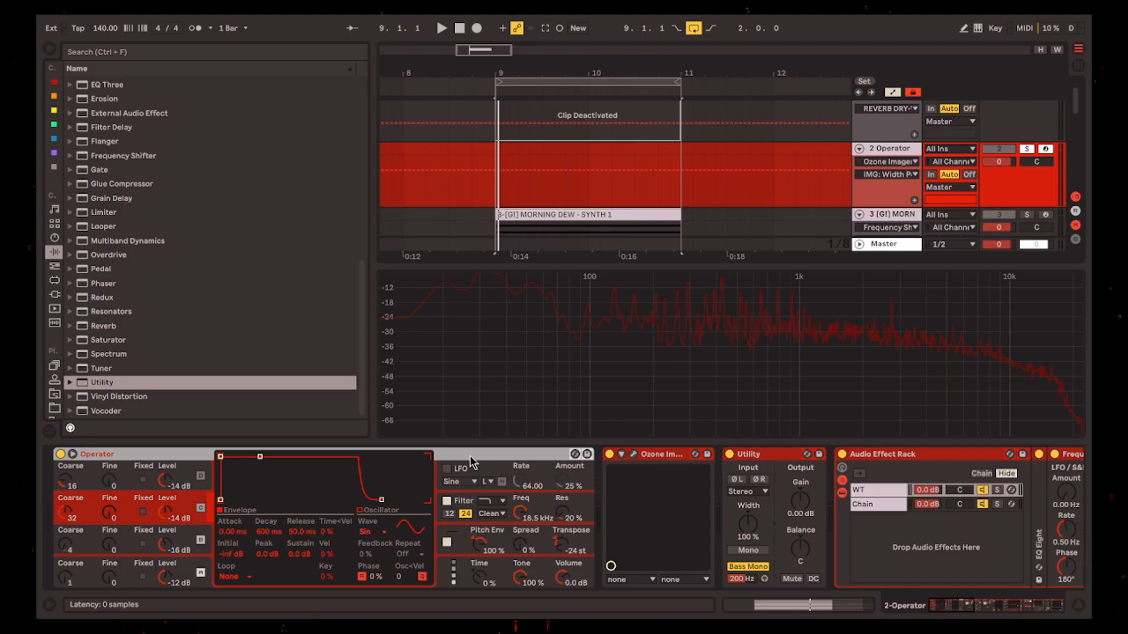
In Operator, set D's coarse to 14, C's level to -12 dB, B's coarse to 10 and level to -19 dB, and Tone to 91 %.
left_click_drag(165, 513, 165, 508)
left_click_drag(65, 512, 65, 530)
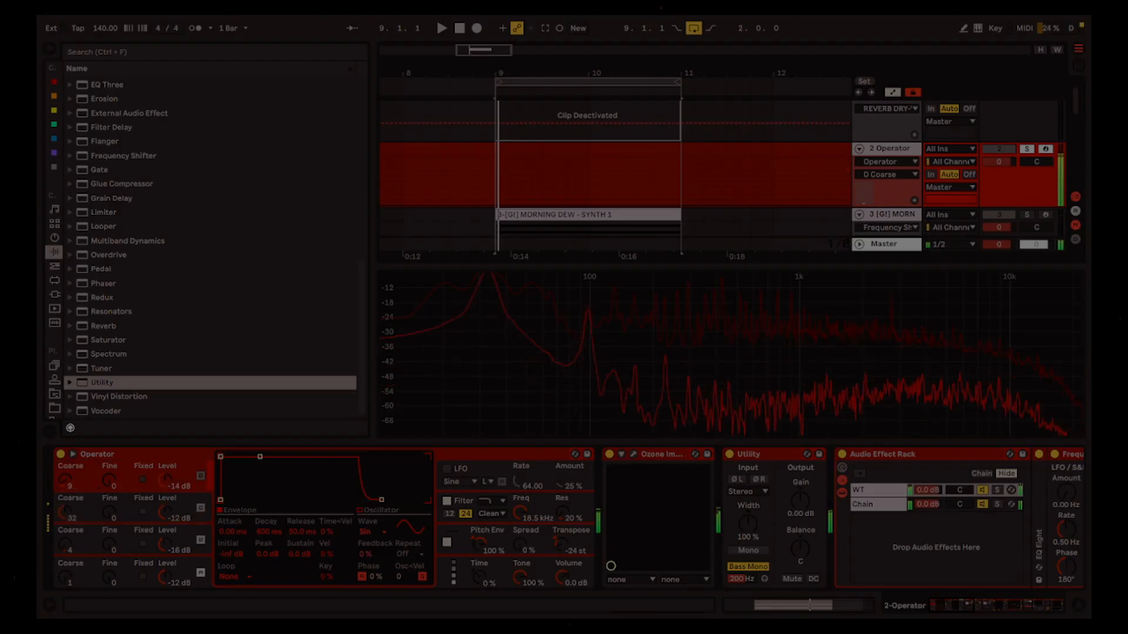
left_click_drag(67, 483, 68, 476)
left_click_drag(70, 551, 70, 544)
left_click_drag(165, 545, 165, 548)
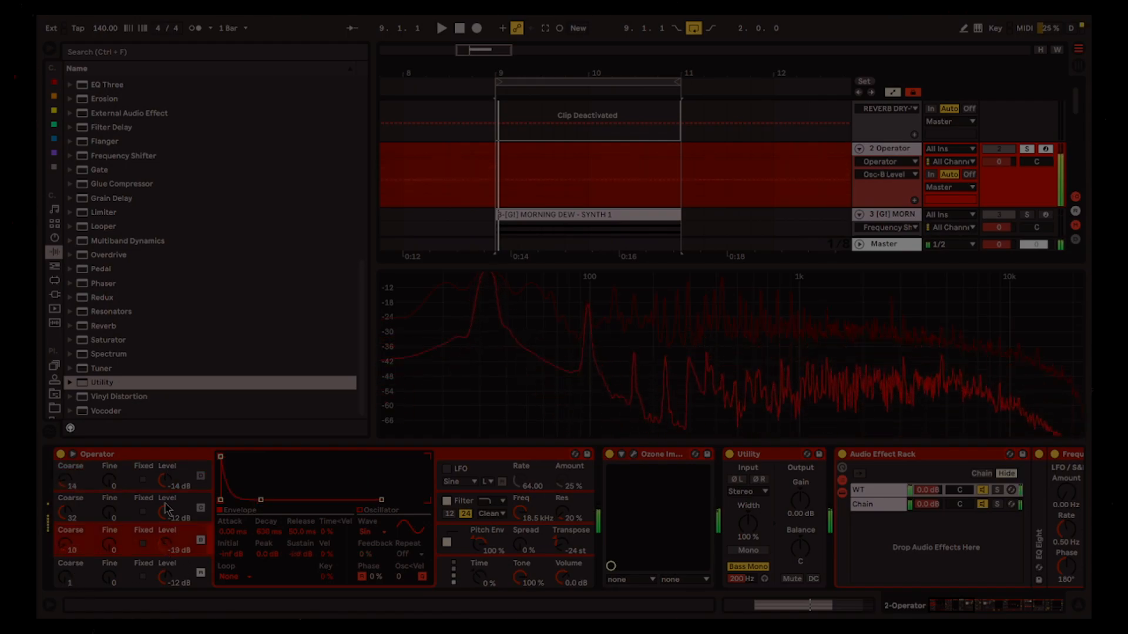
left_click_drag(520, 578, 520, 583)
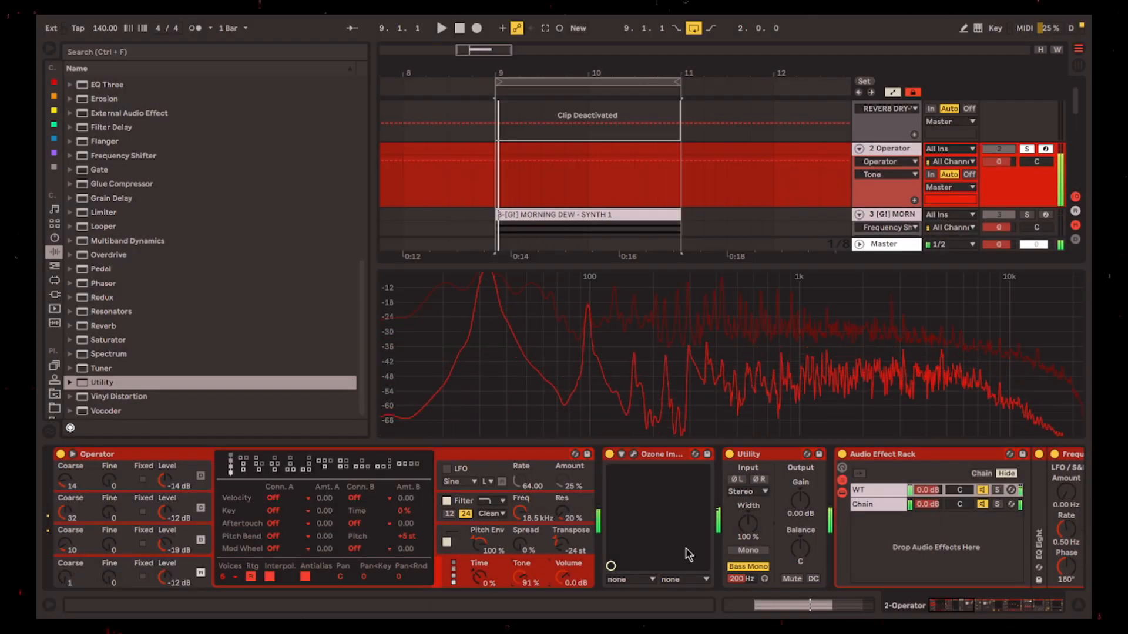
Clear the Operator track's solo and deactivate the MORNING DEW - SYNTH 1 clip.
left_click_drag(934, 605, 1019, 611)
left_click_drag(1020, 611, 1039, 611)
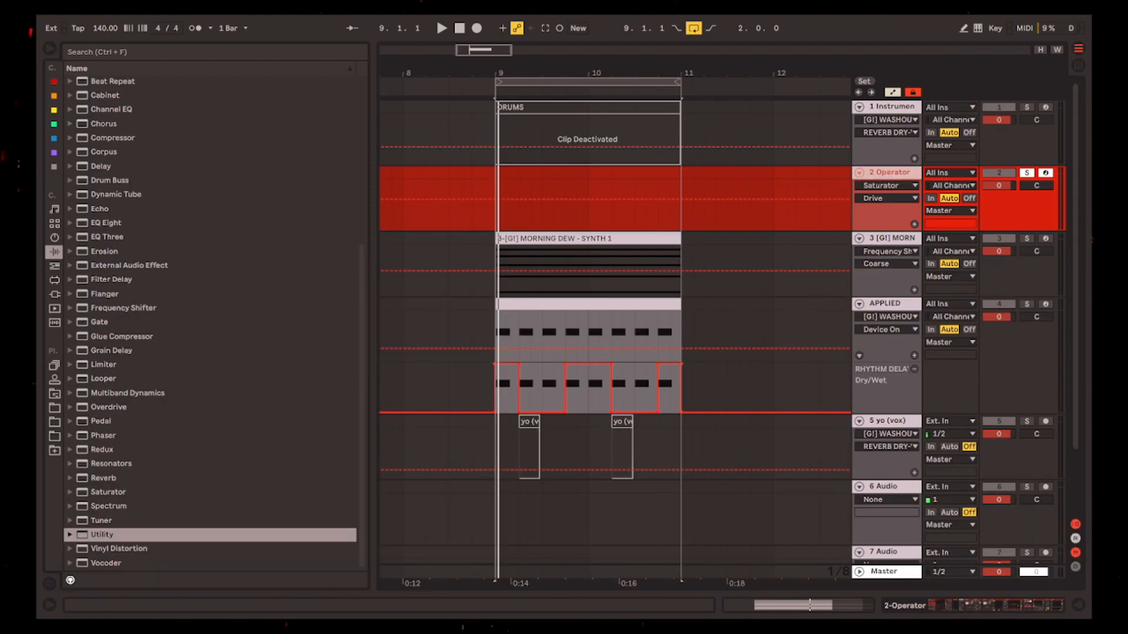
left_click(1027, 173)
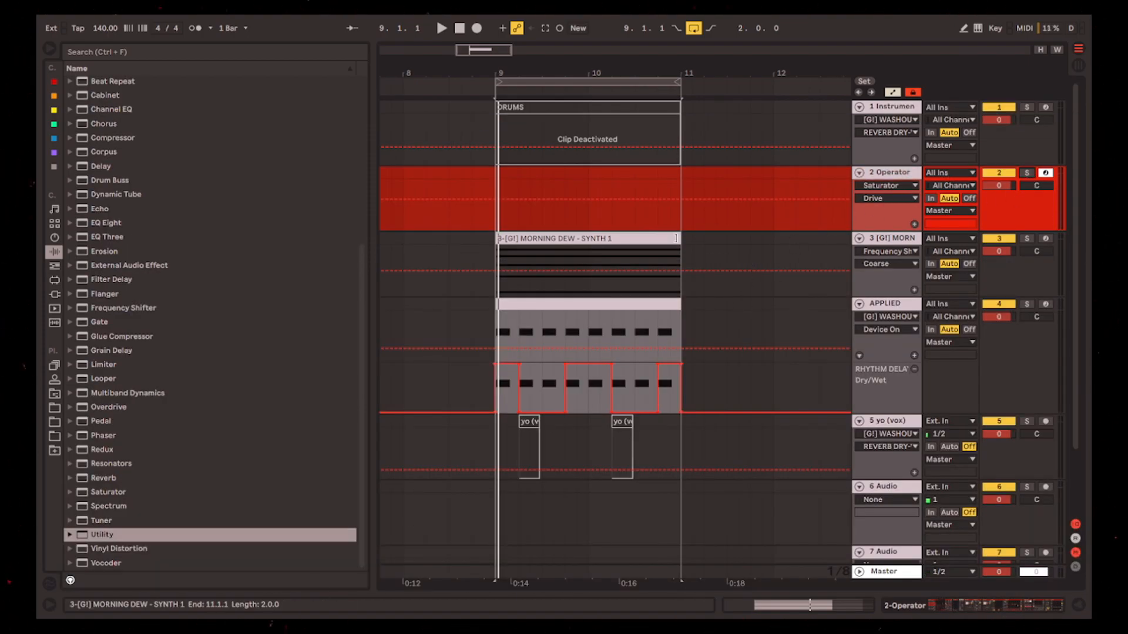
left_click(676, 239)
key("0")
key("Up")
key("Up")
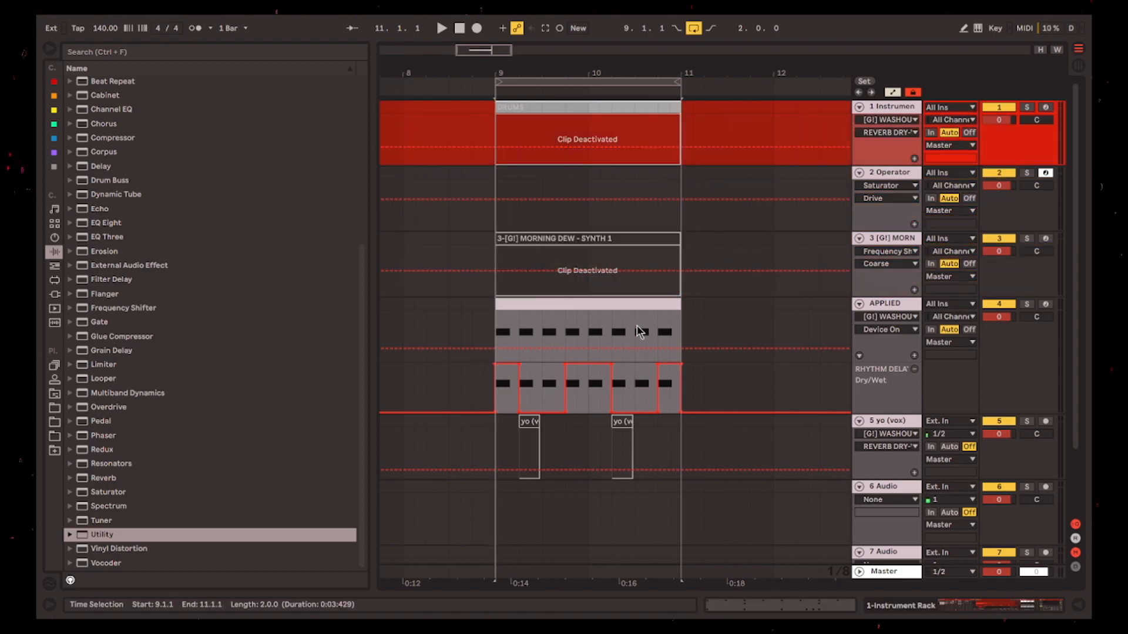
Select the clip on the APPLIED track and solo that track.
left_click_drag(498, 132, 688, 129)
scroll(728, 283, "down", 3)
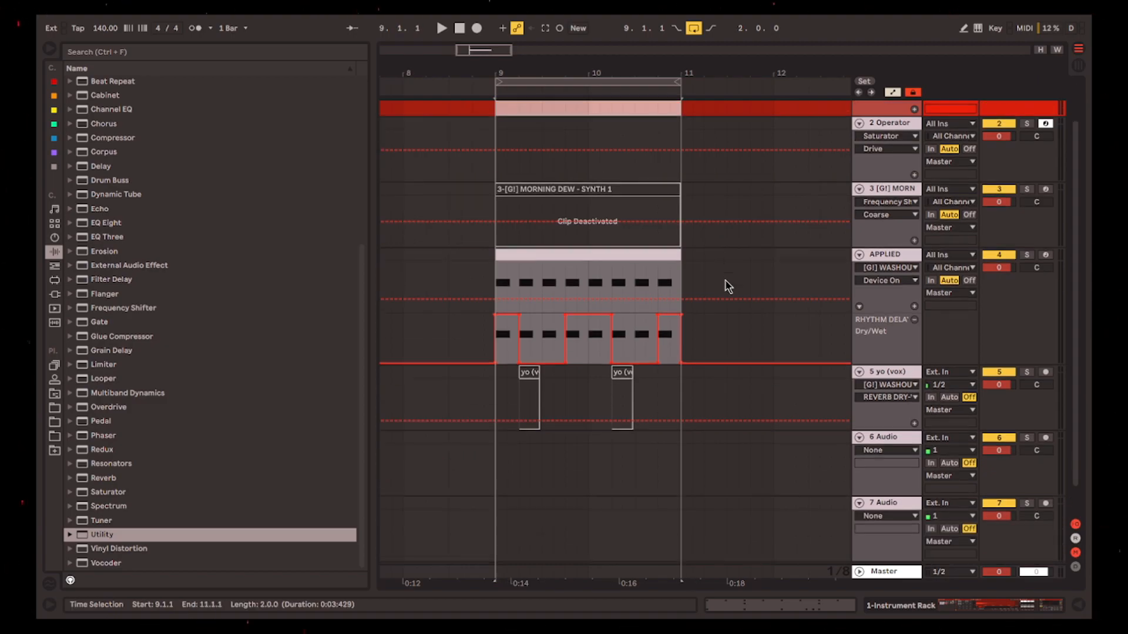
left_click_drag(680, 349, 497, 345)
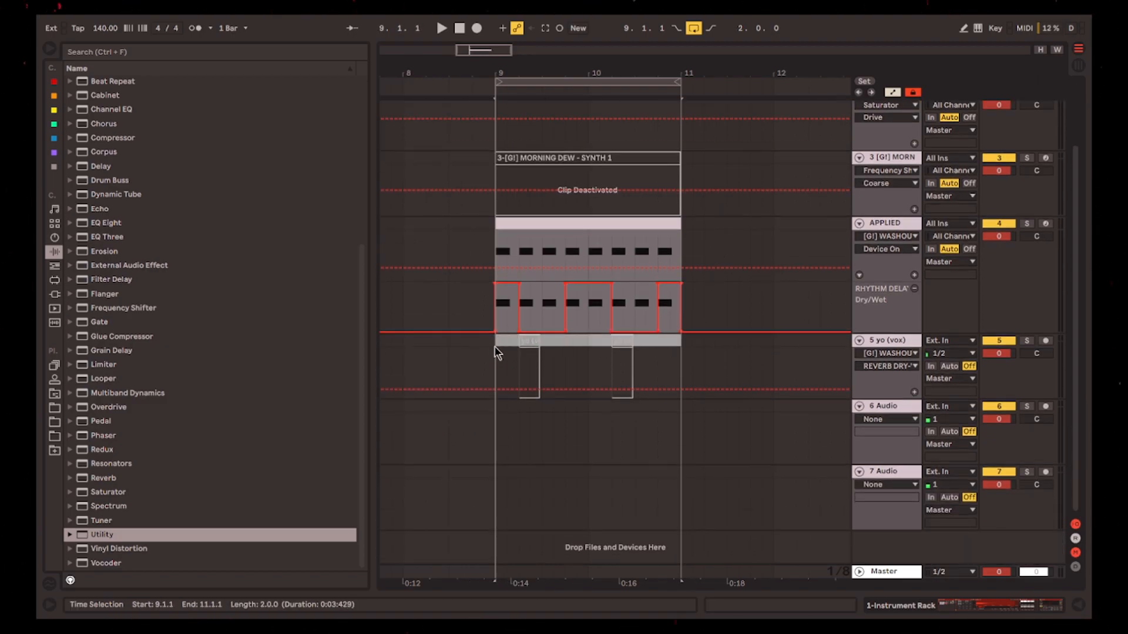
left_click(538, 225)
key("s")
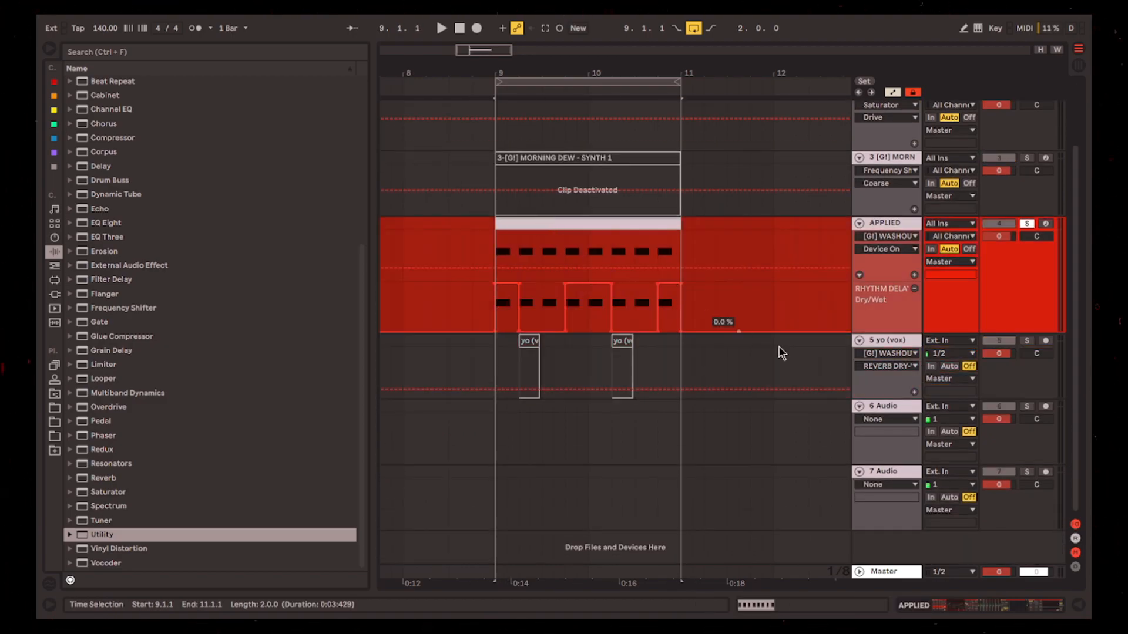
Play the APPLIED loop and examine its Operator settings alongside the frequency peaks in the Spectrum.
left_click(996, 603)
key("space")
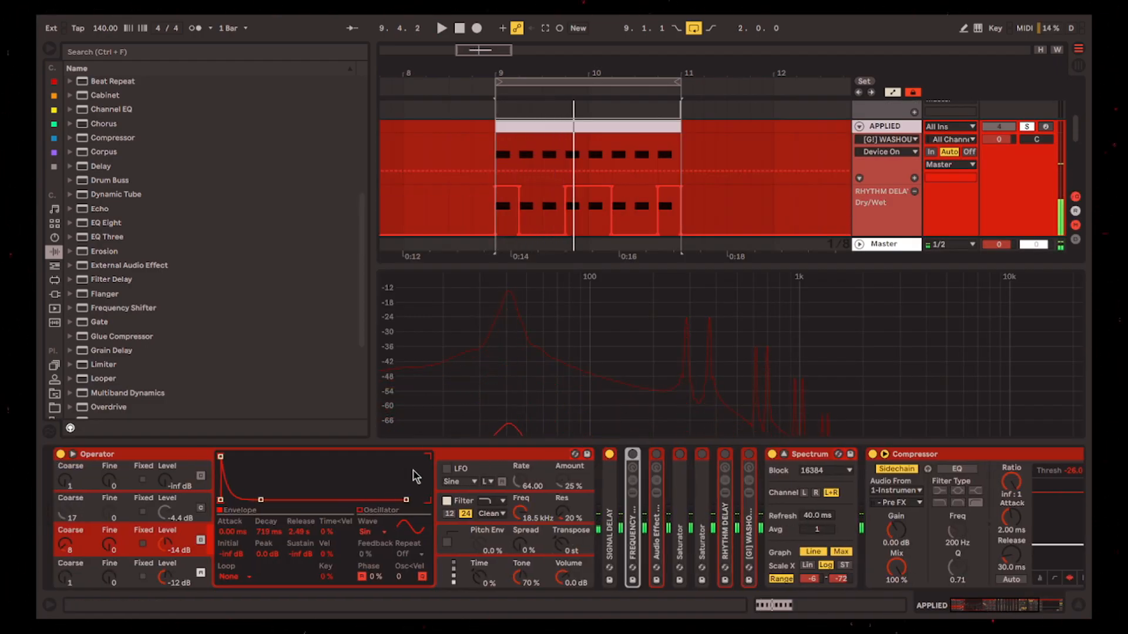
left_click(452, 466)
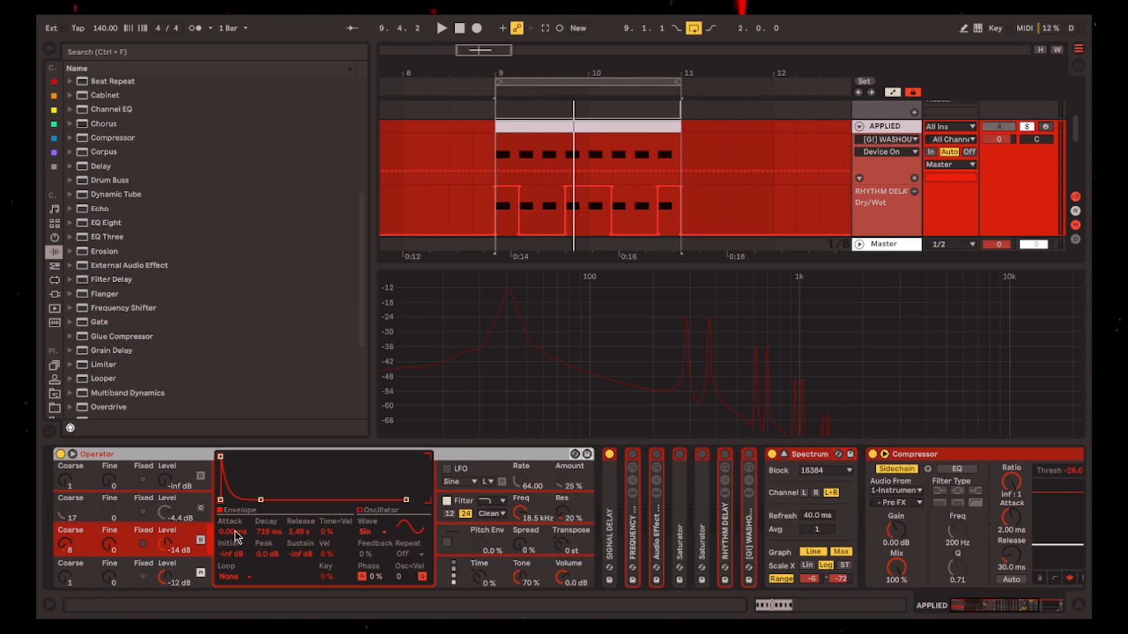
left_click(204, 532)
left_click(153, 547)
key("space")
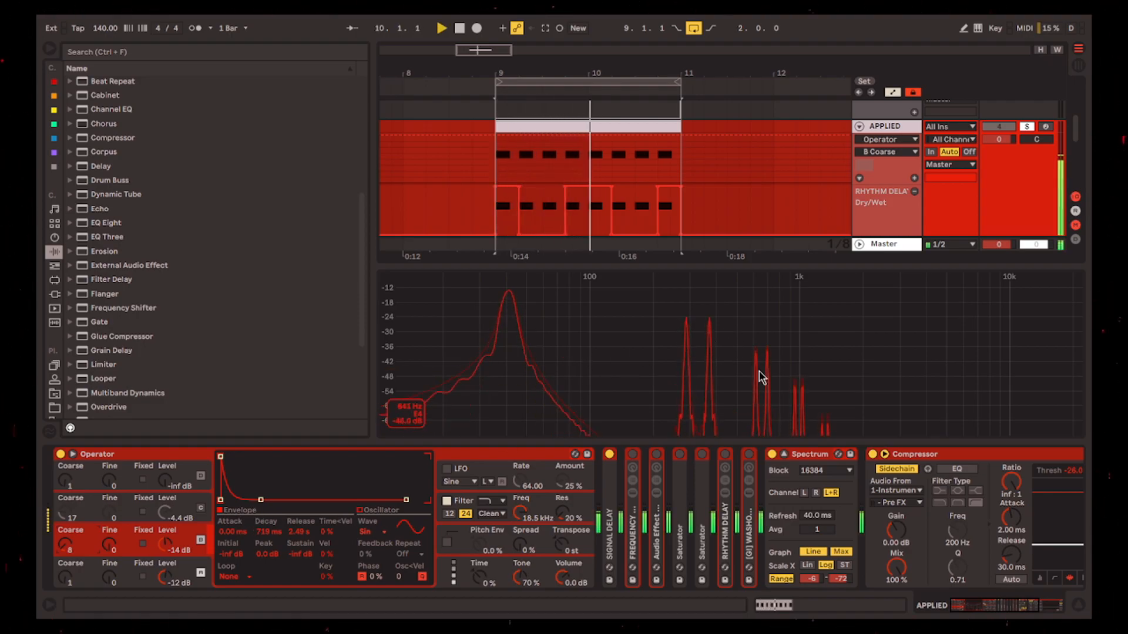
Unfold the FREQUENCY SHIFT rack on the APPLIED track and activate it.
double_click(636, 535)
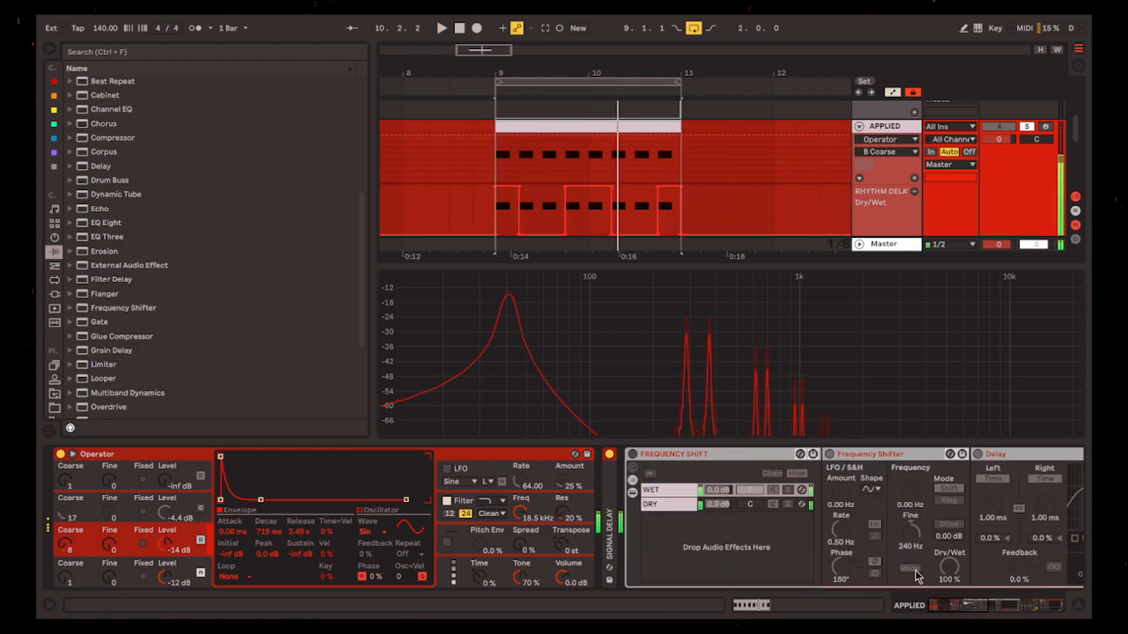
left_click(948, 607)
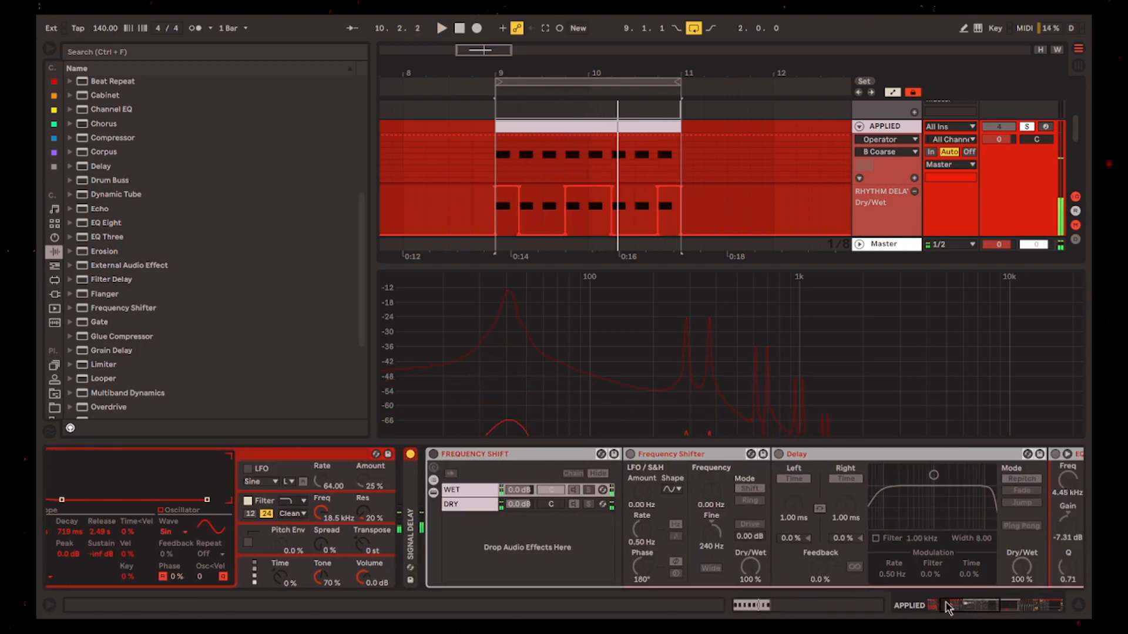
left_click(434, 455)
left_click_drag(965, 613, 972, 611)
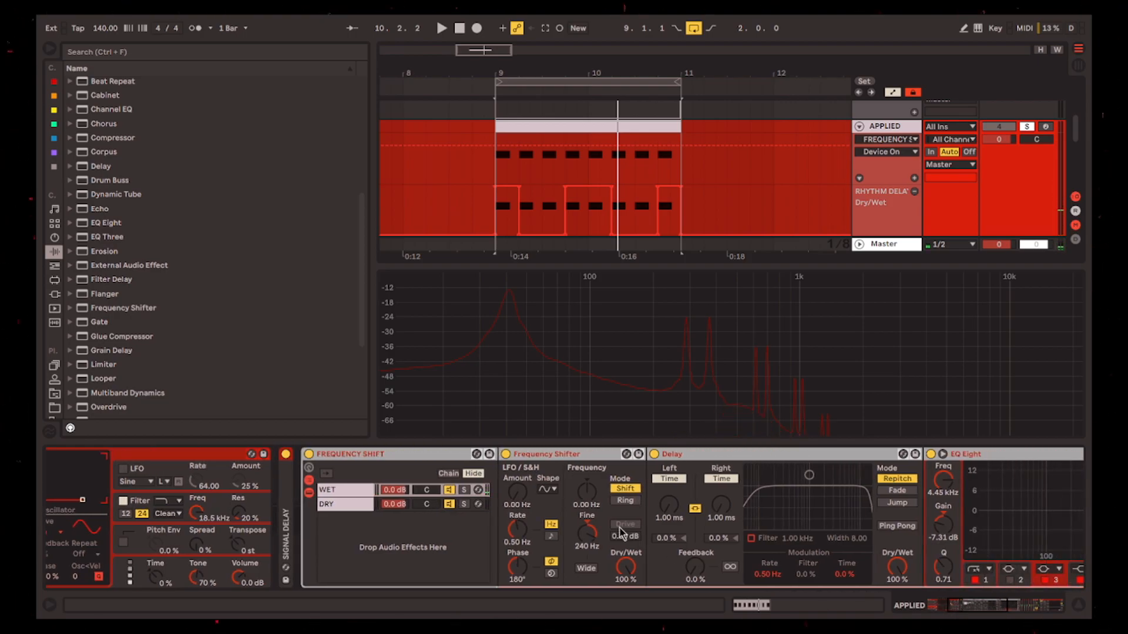
Audition the soloed WET chain of the FREQUENCY SHIFT rack, and compare the loop with the Frequency Shifter bypassed and active.
left_click(465, 490)
key("space")
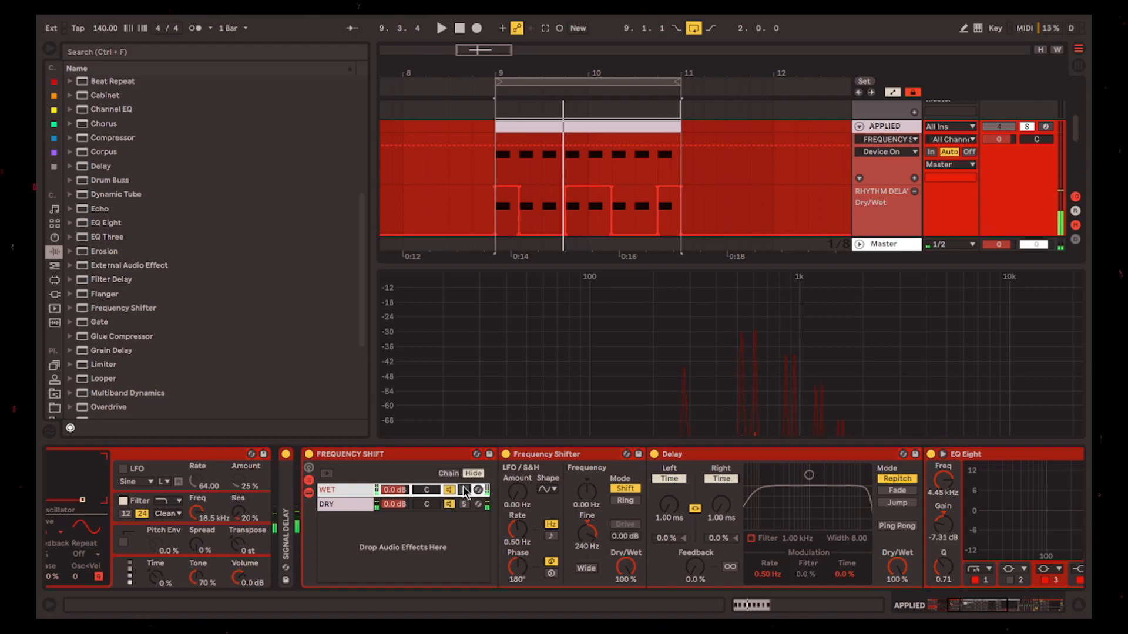
left_click(588, 532)
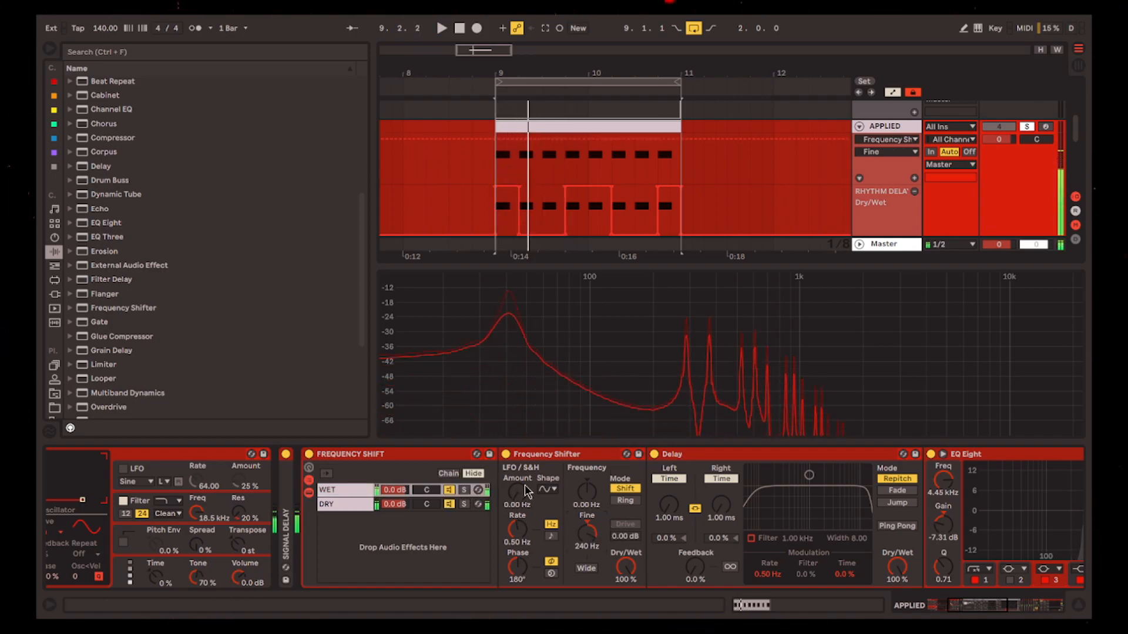
left_click(505, 454)
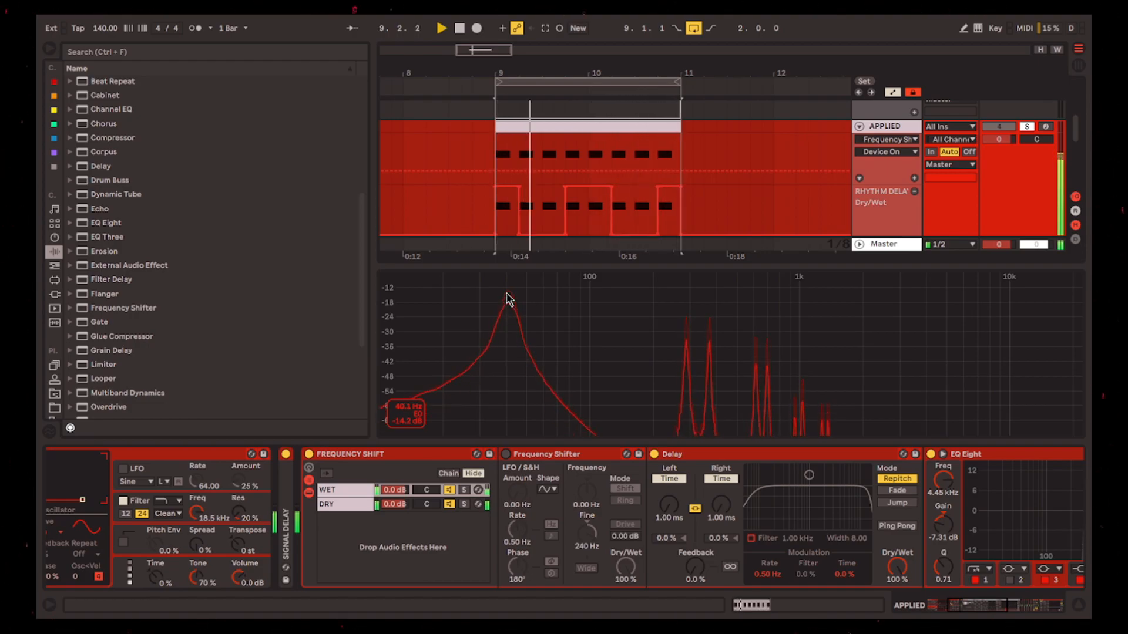
key("space")
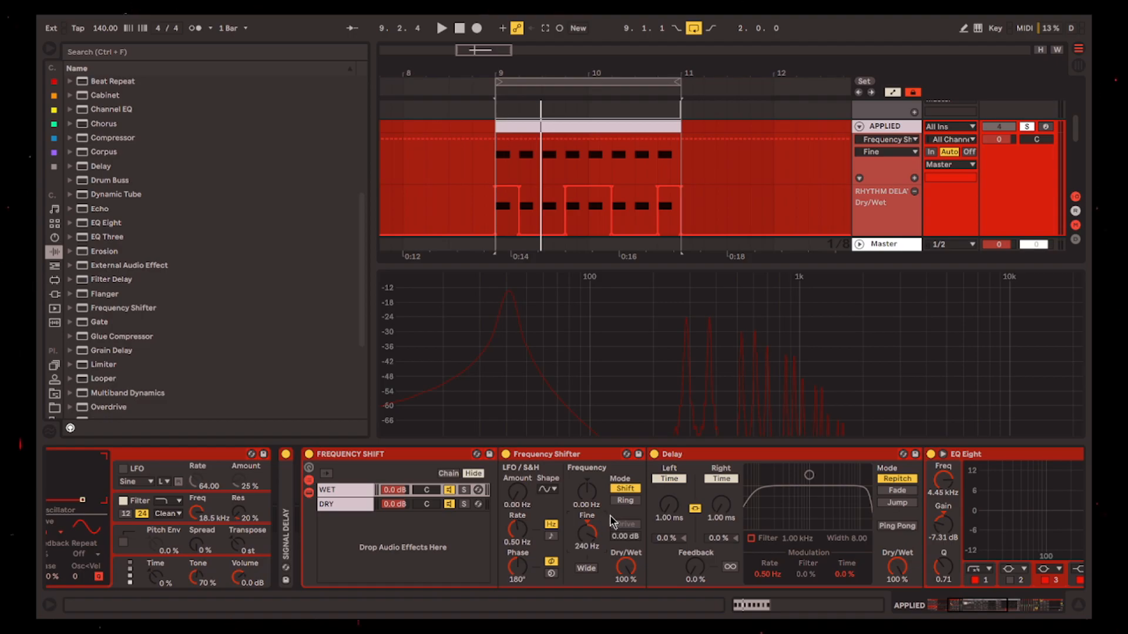
key("space")
left_click(984, 611)
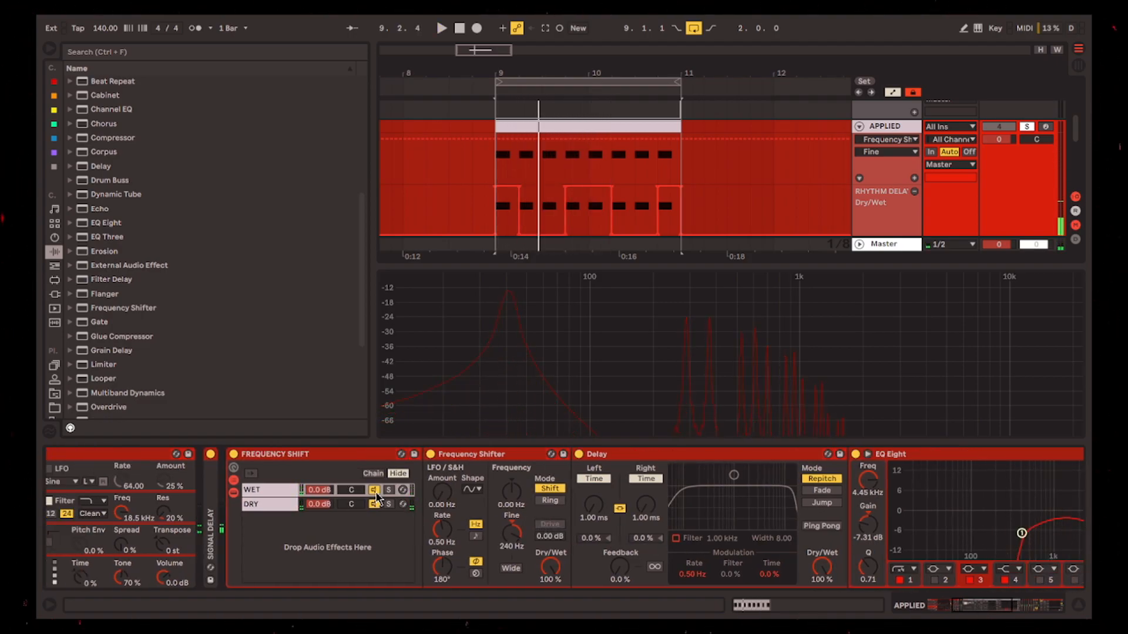
Compare the loop with the WET chain muted and active, watching the added peaks in the Spectrum.
left_click(375, 491)
key("space")
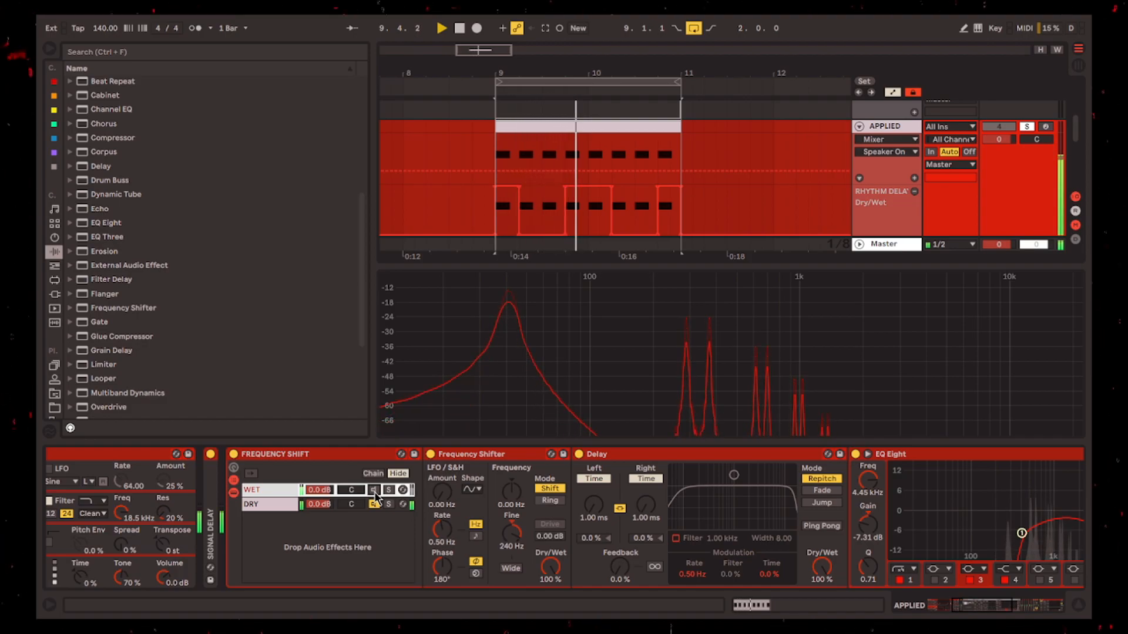
left_click(375, 492)
key("space")
left_click(512, 537)
key("space")
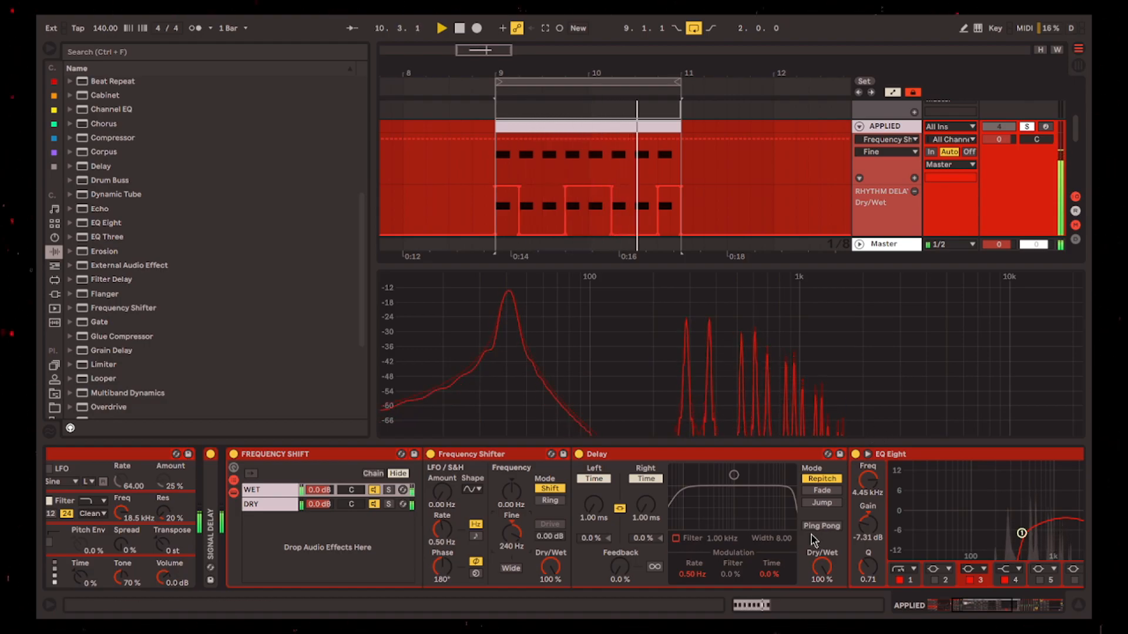
Examine the 1 ms Delay in the WET chain and compare the loop with it bypassed and active.
left_click(1028, 608)
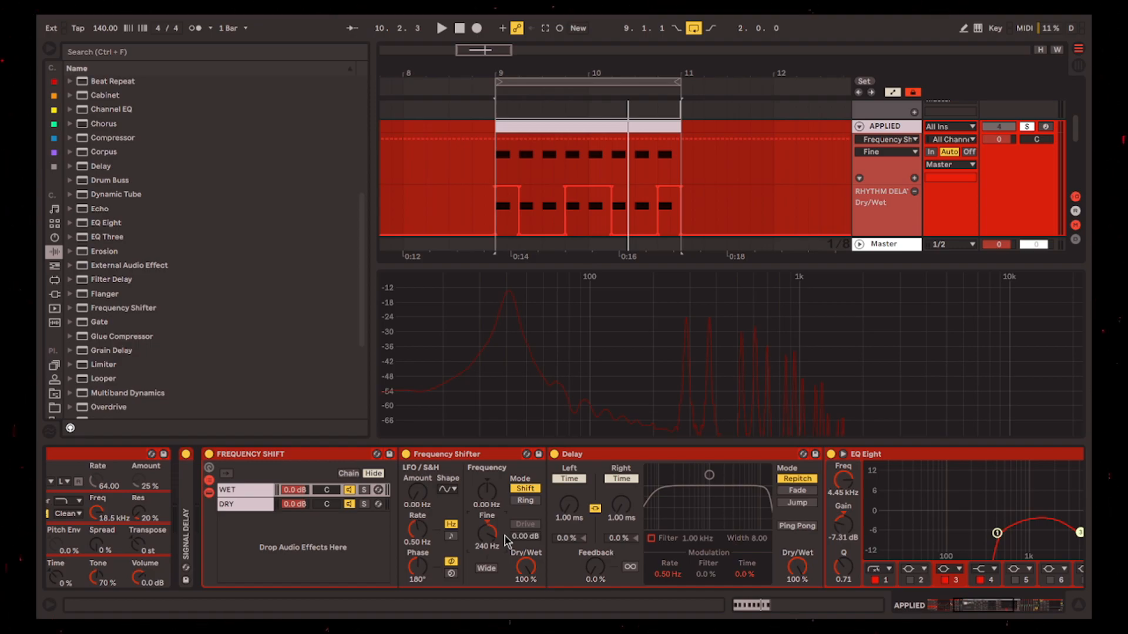
key("space")
left_click(582, 454)
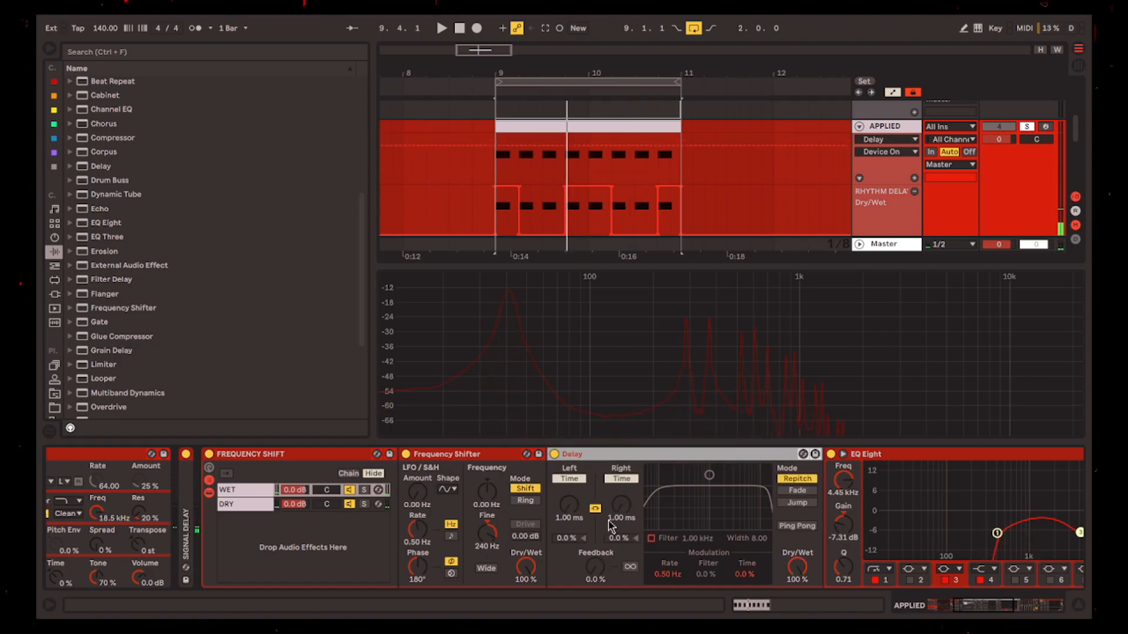
left_click(616, 520)
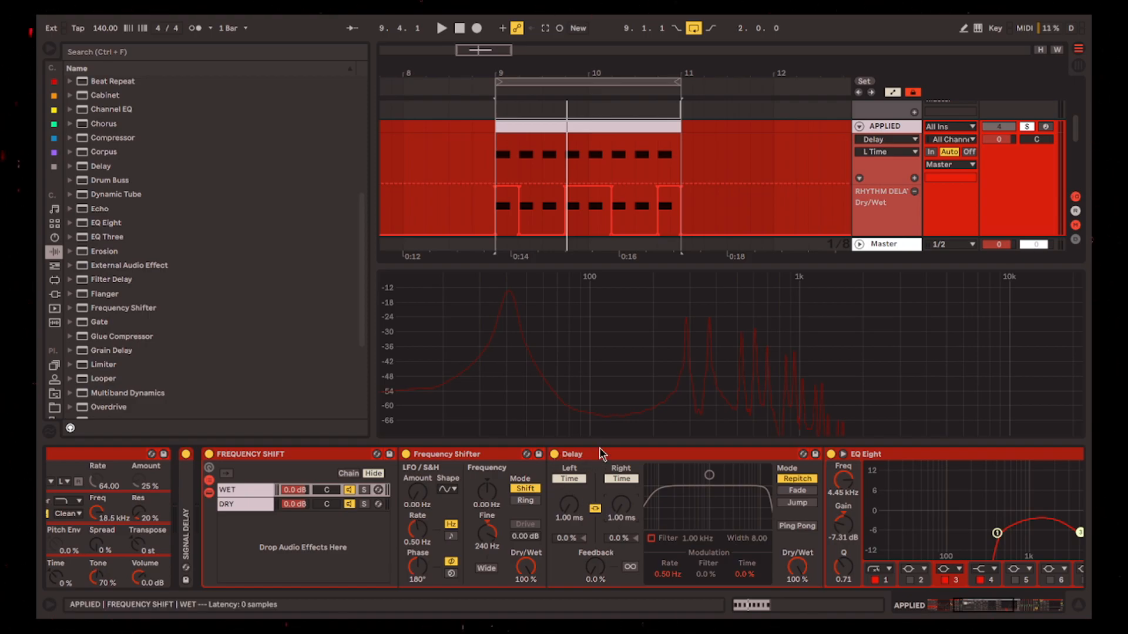
left_click(555, 454)
key("space")
left_click(555, 455)
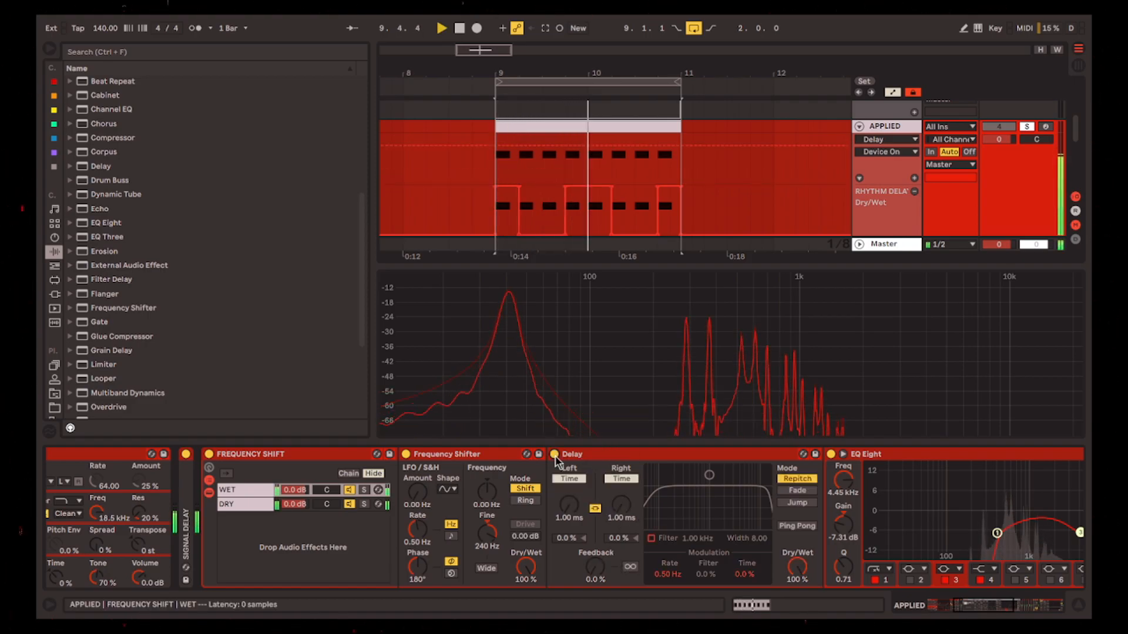
Turn on oscillator C in Operator and compare the denser loop with the WET chain's Delay bypassed and active.
scroll(215, 520, "up", 3)
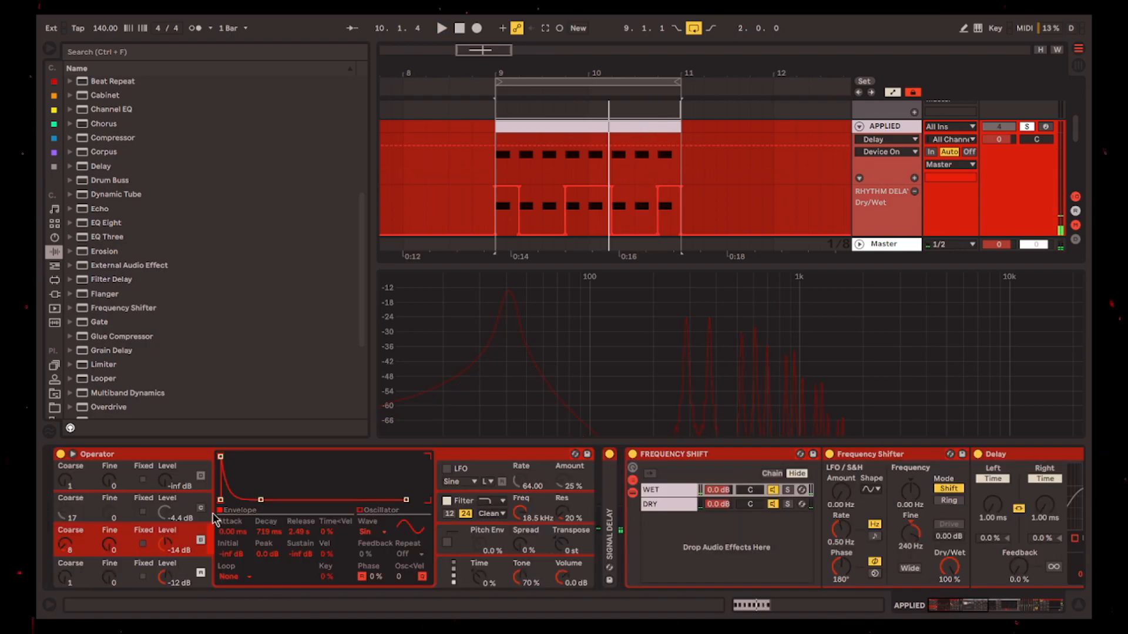
left_click(202, 506)
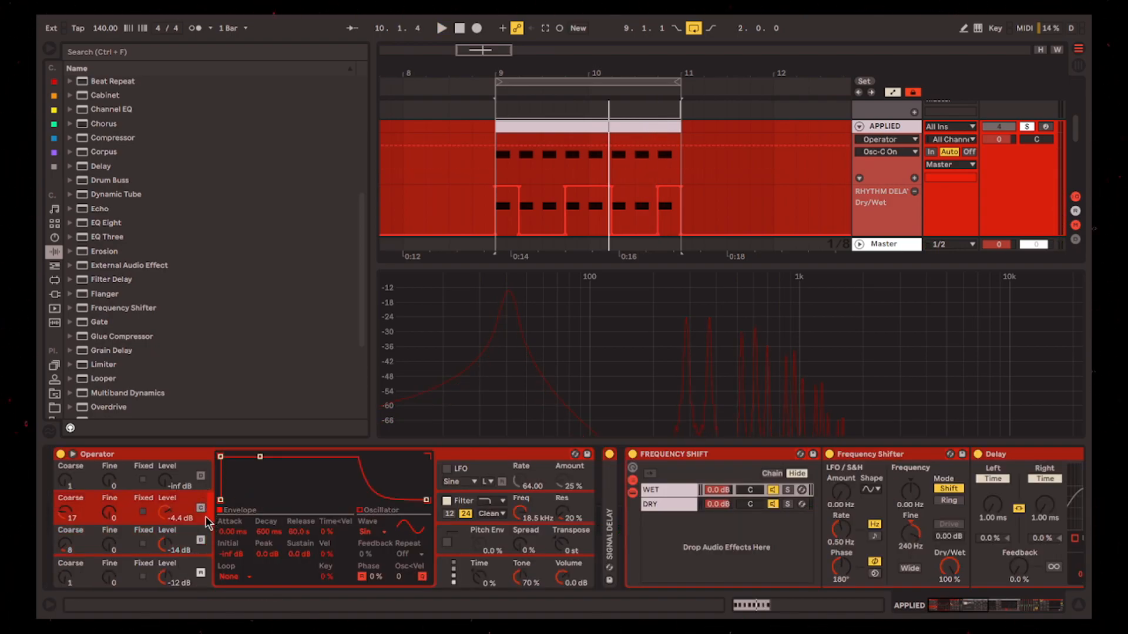
left_click(791, 455)
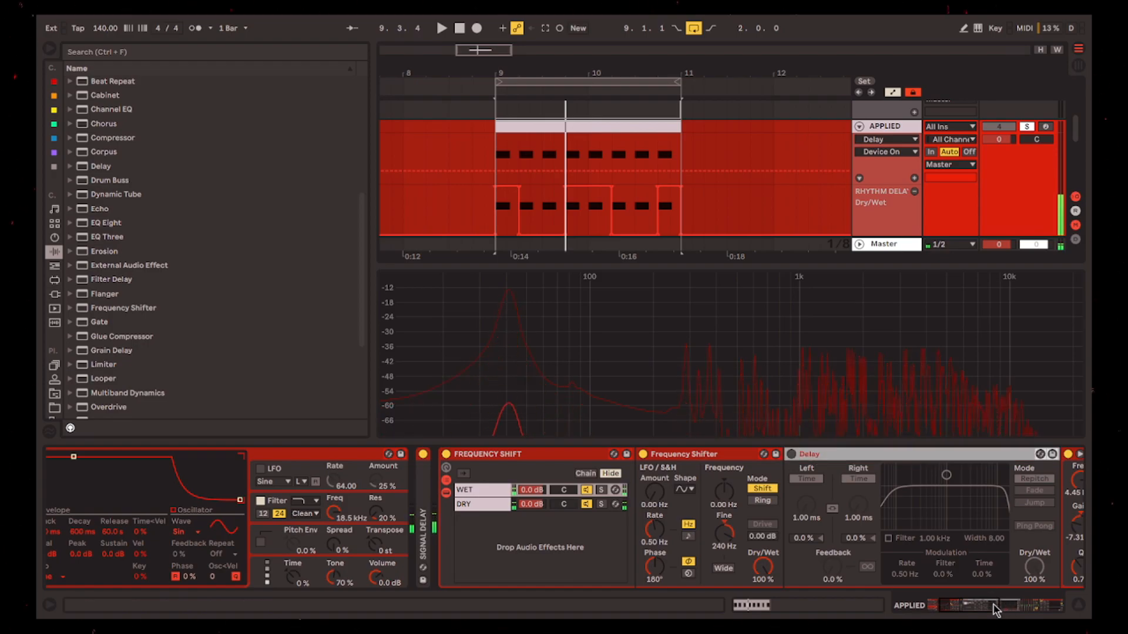
left_click_drag(1009, 605, 970, 605)
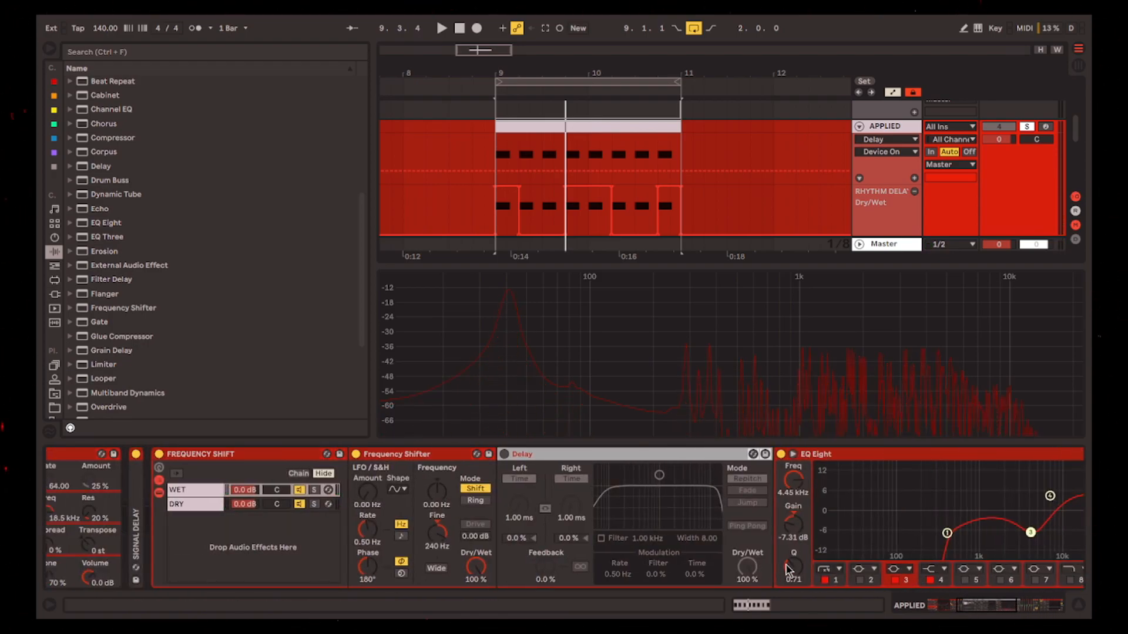
key("space")
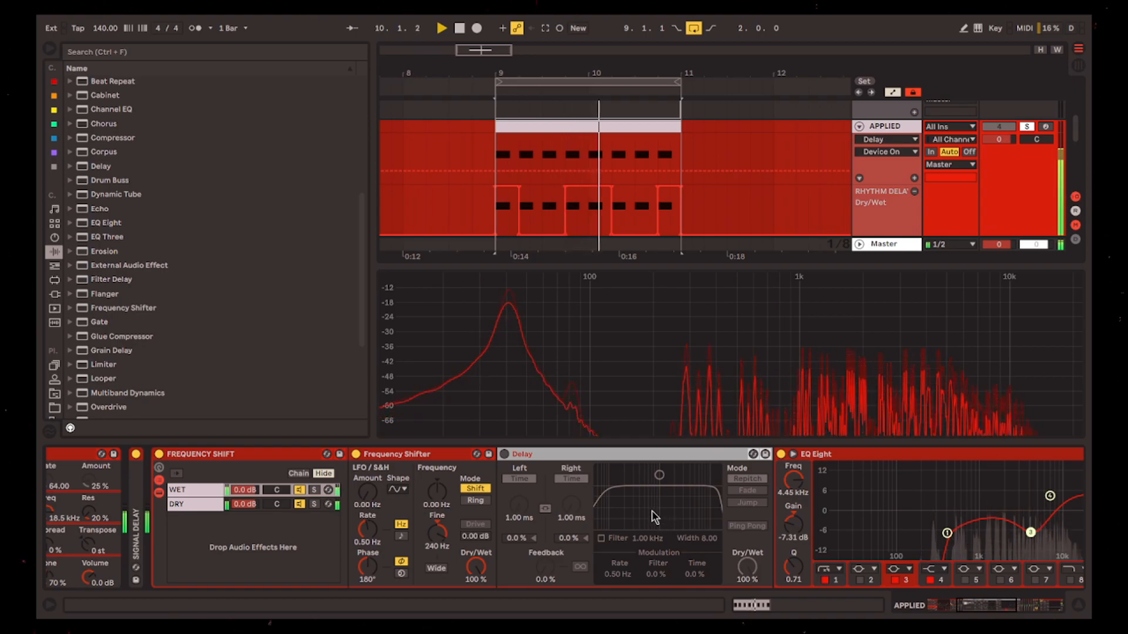
left_click(504, 454)
key("space")
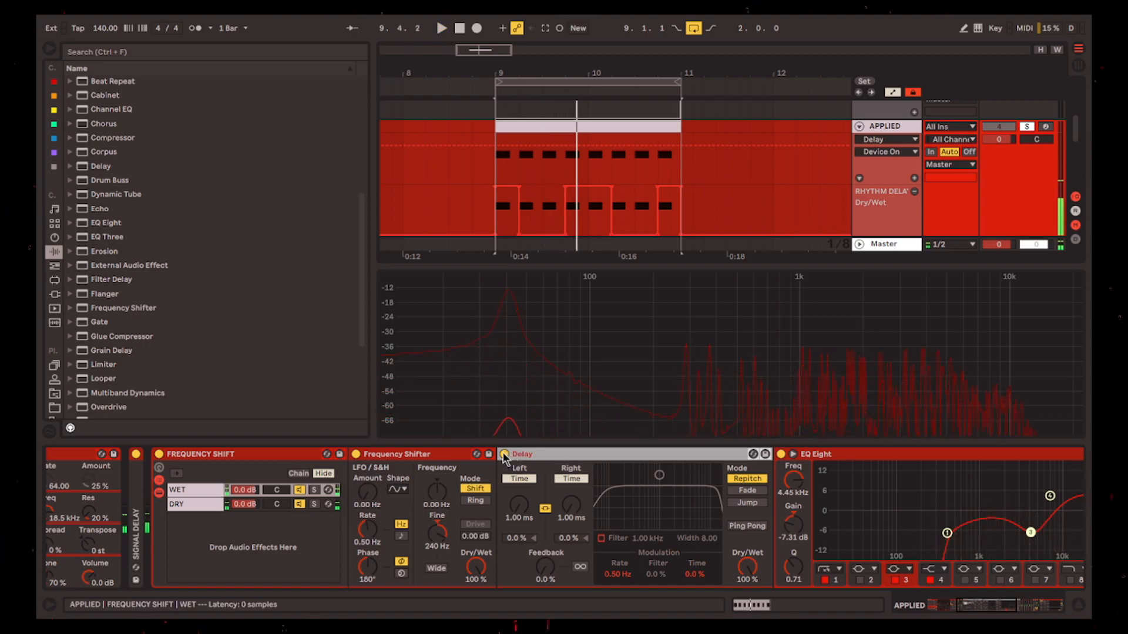
key("space")
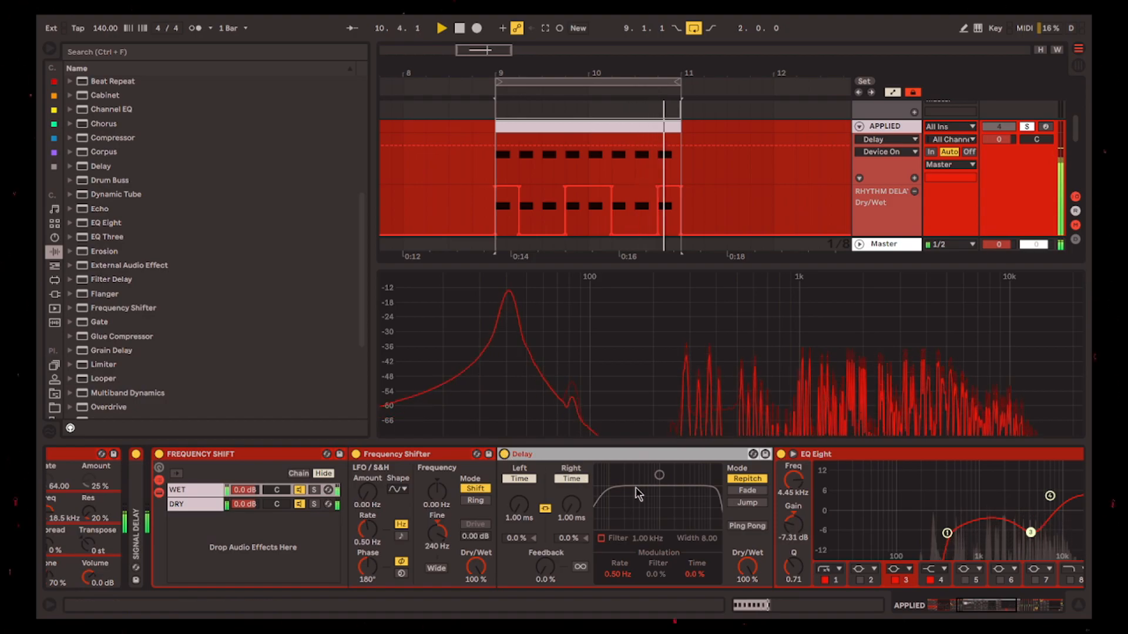
key("space")
Compare the loop with the WET chain's EQ Eight bypassed and active, and examine its curve in the enlarged display.
scroll(656, 465, "right", 4)
left_click(597, 458)
scroll(618, 512, "right", 3)
scroll(496, 470, "left", 2)
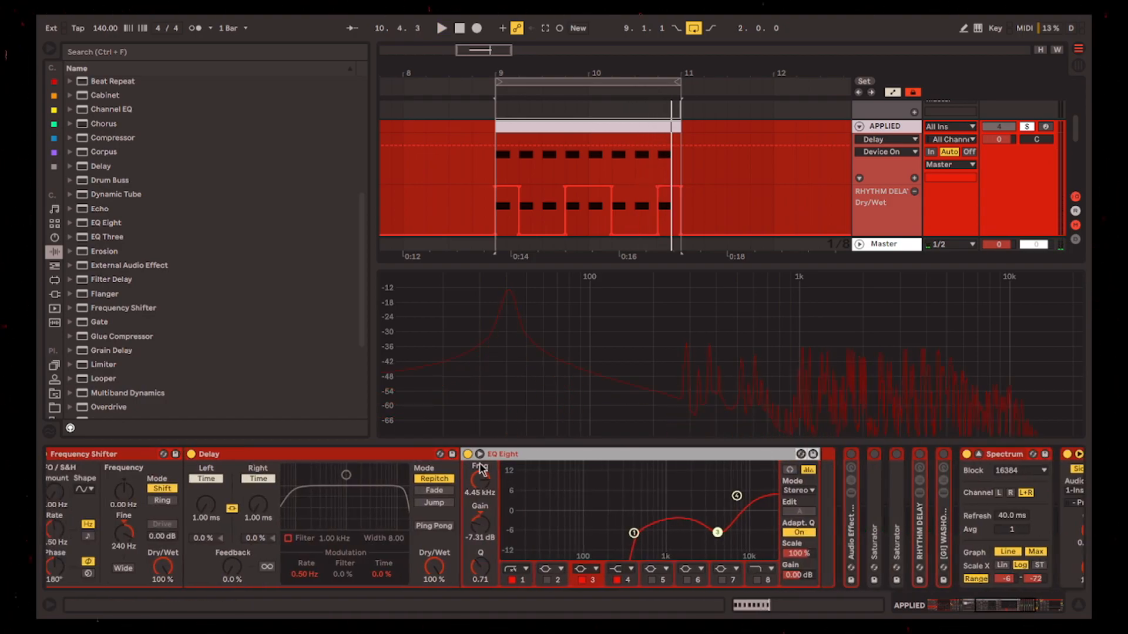
left_click(469, 455)
key("space")
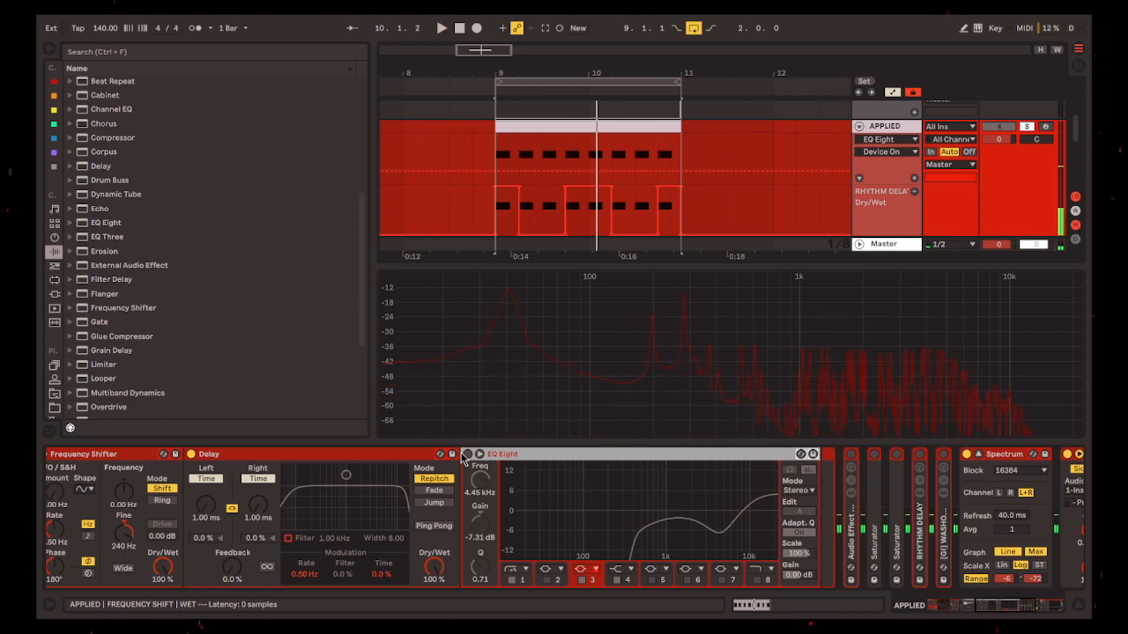
left_click(468, 454)
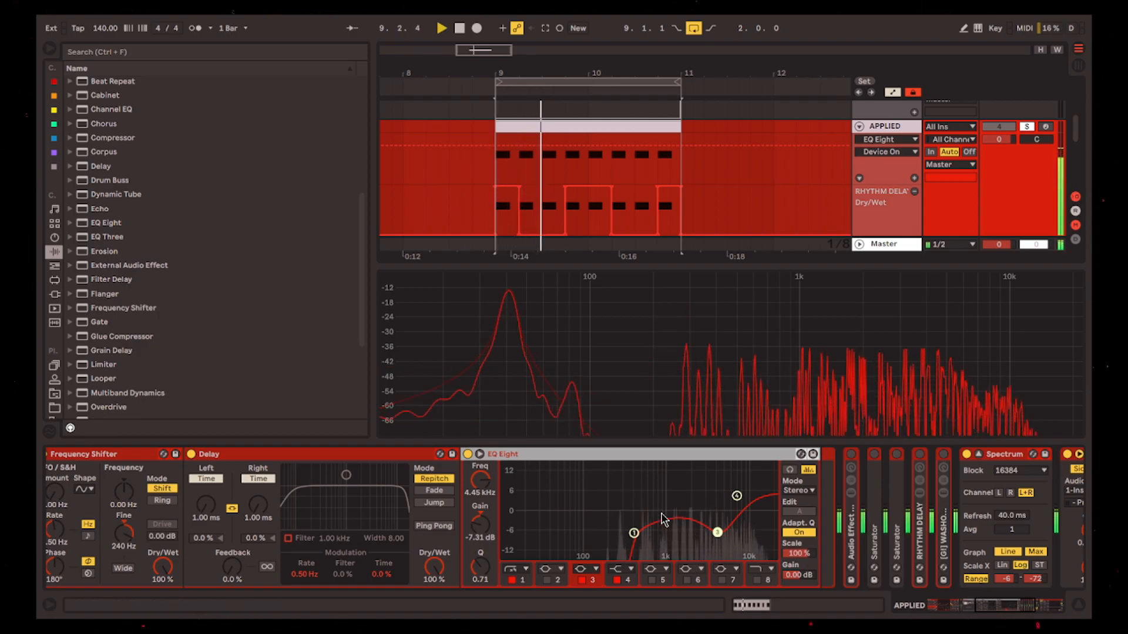
left_click(468, 454)
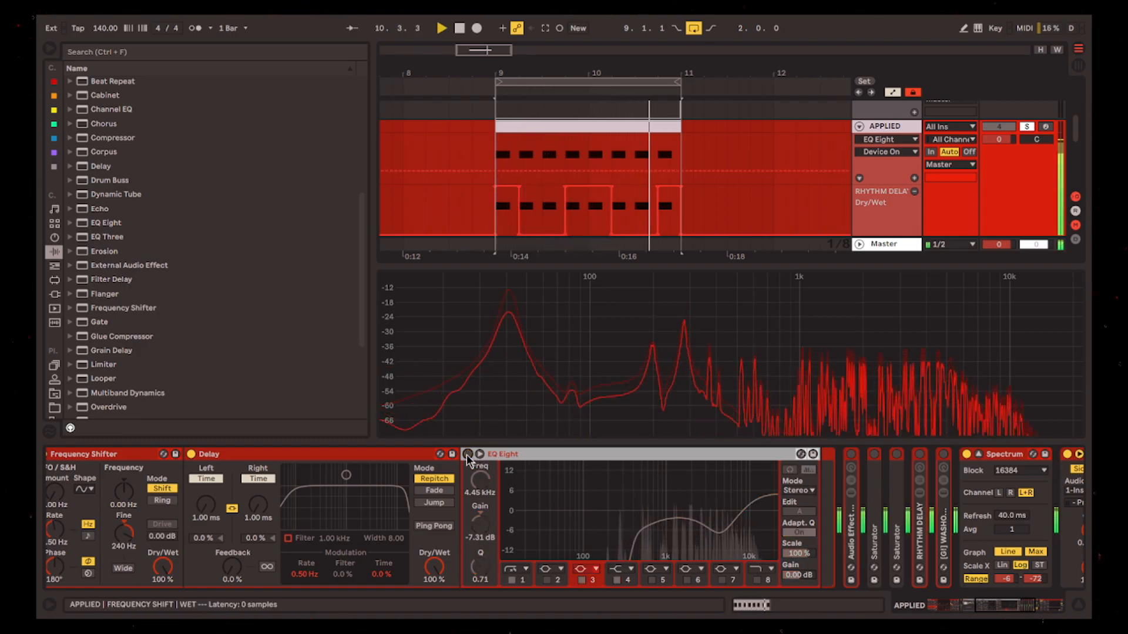
left_click(468, 454)
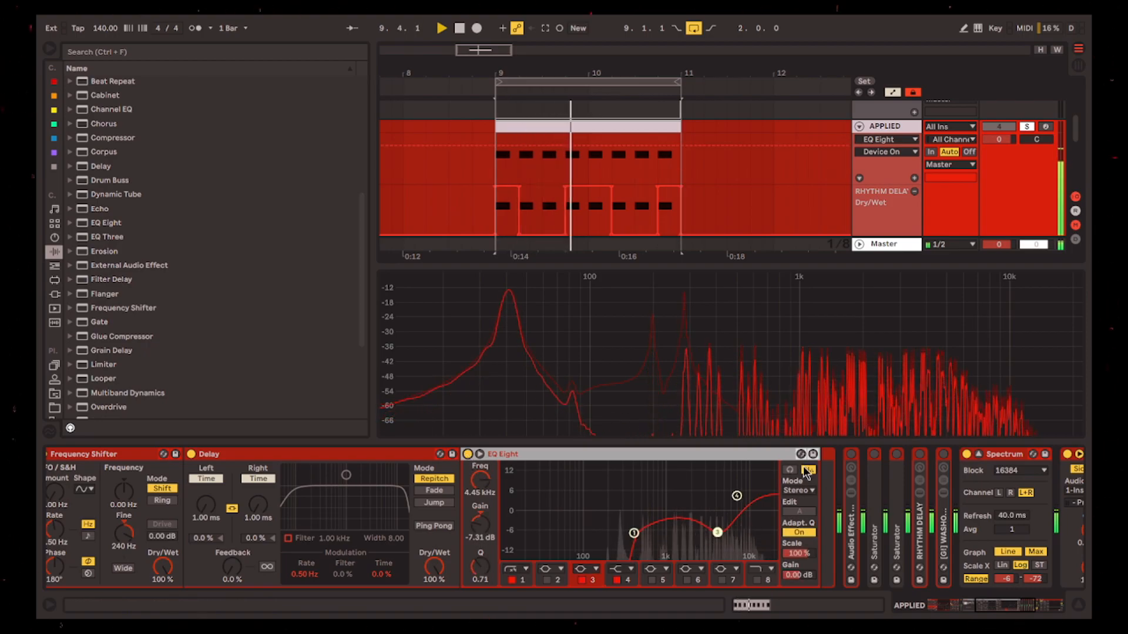
scroll(698, 520, "left", 1)
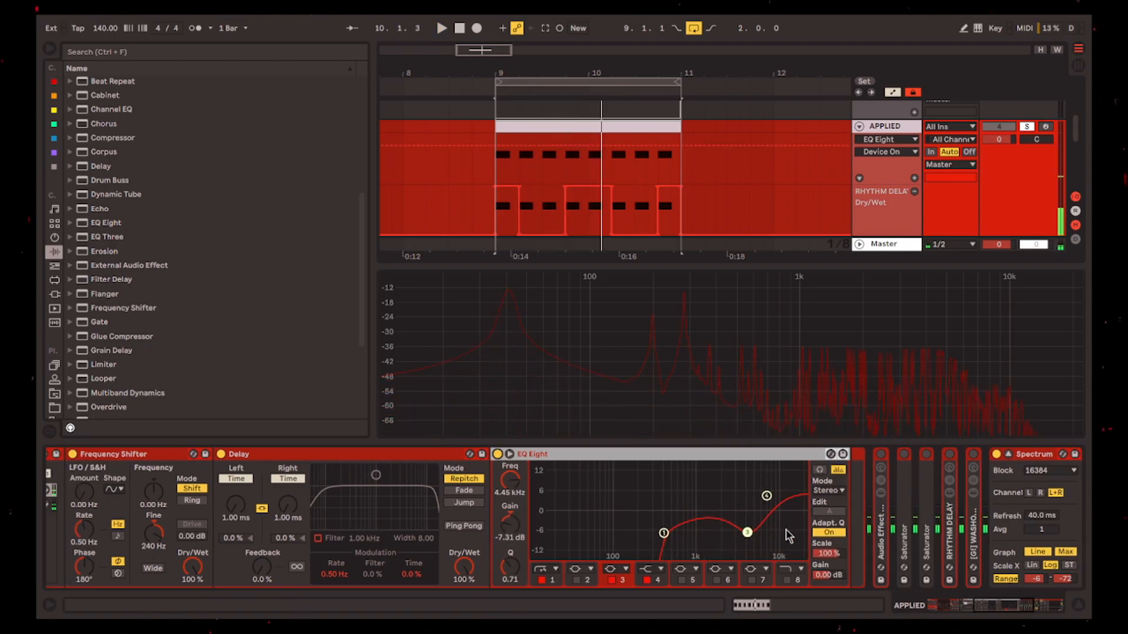
double_click(661, 493)
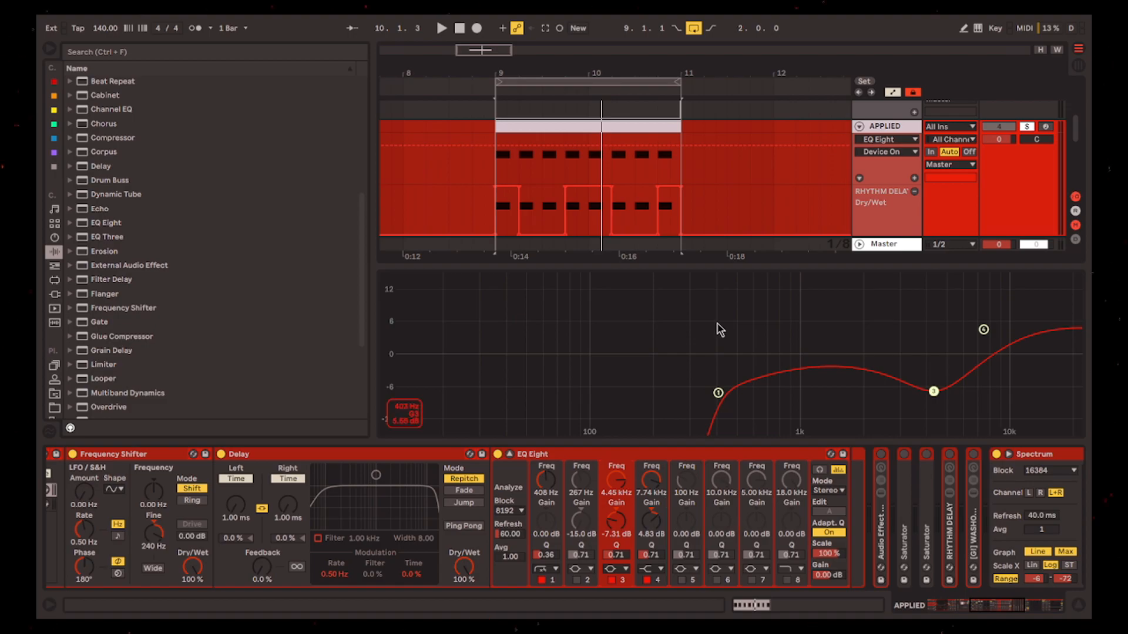
Activate the Audio Effect Rack containing the AUTOMATE FORMANTS vocoder and audition the loop through it.
scroll(532, 491, "down", 5)
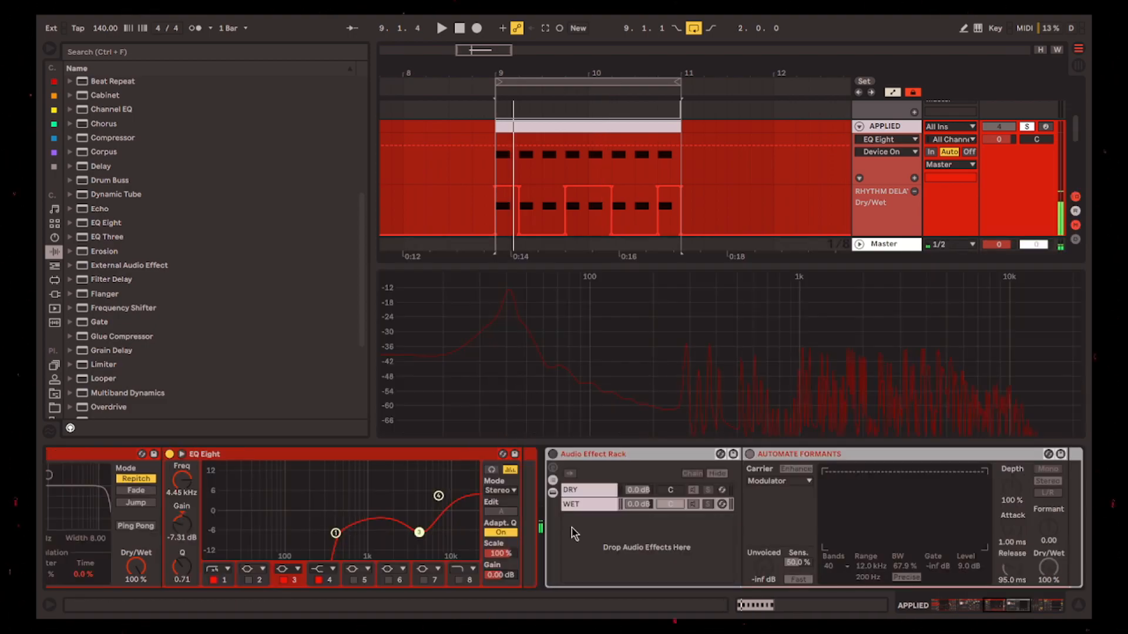
left_click(465, 454)
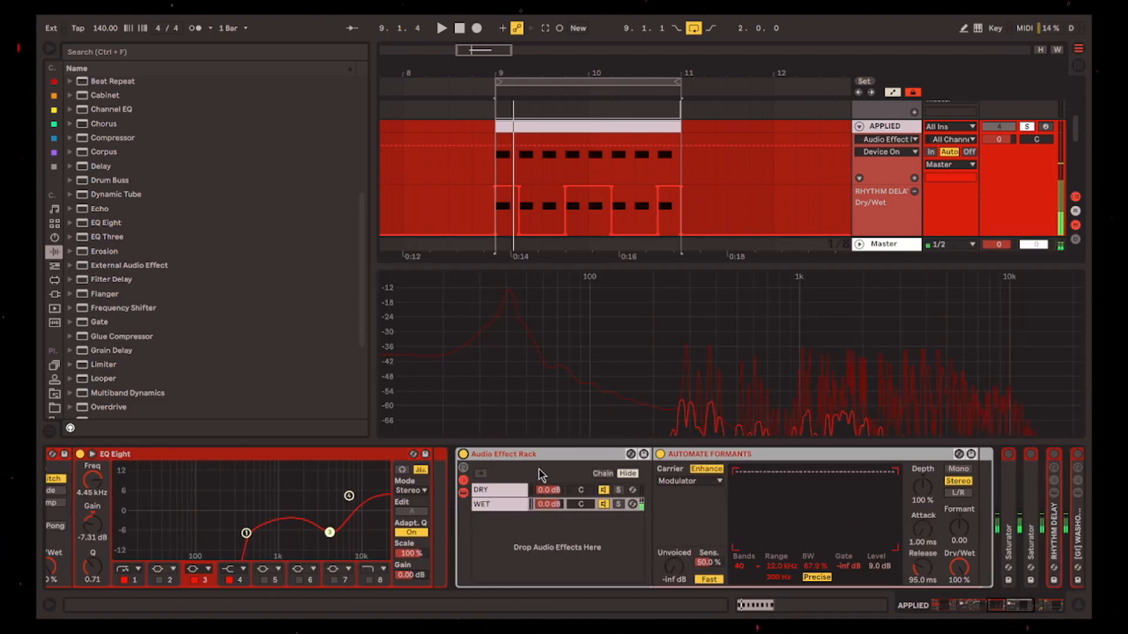
scroll(648, 540, "down", 1)
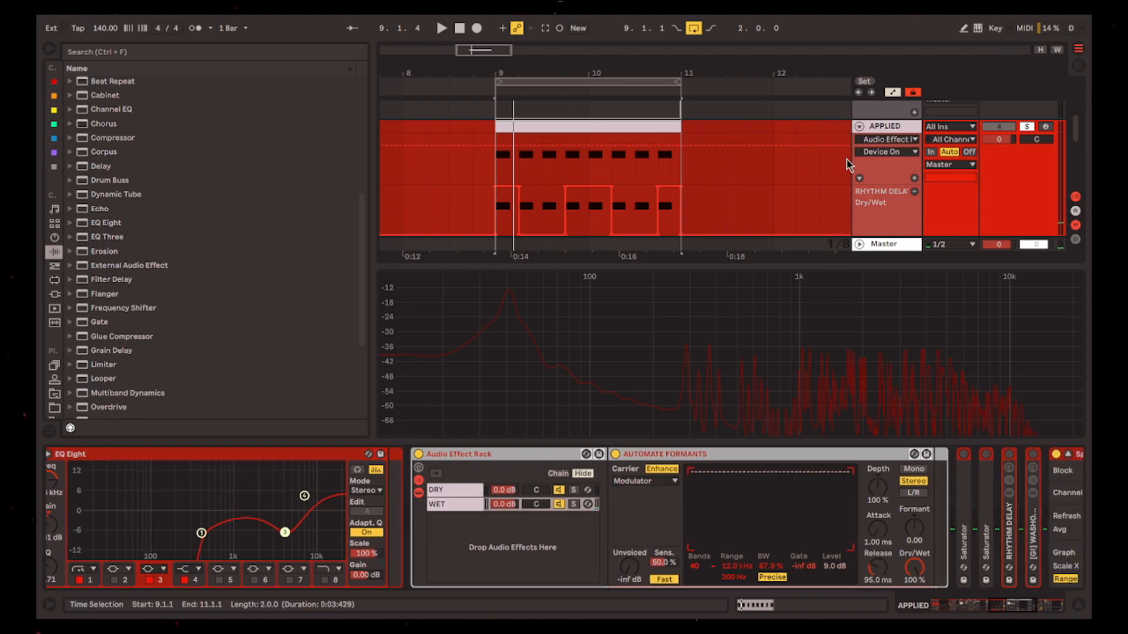
key("space")
scroll(786, 562, "down", 1)
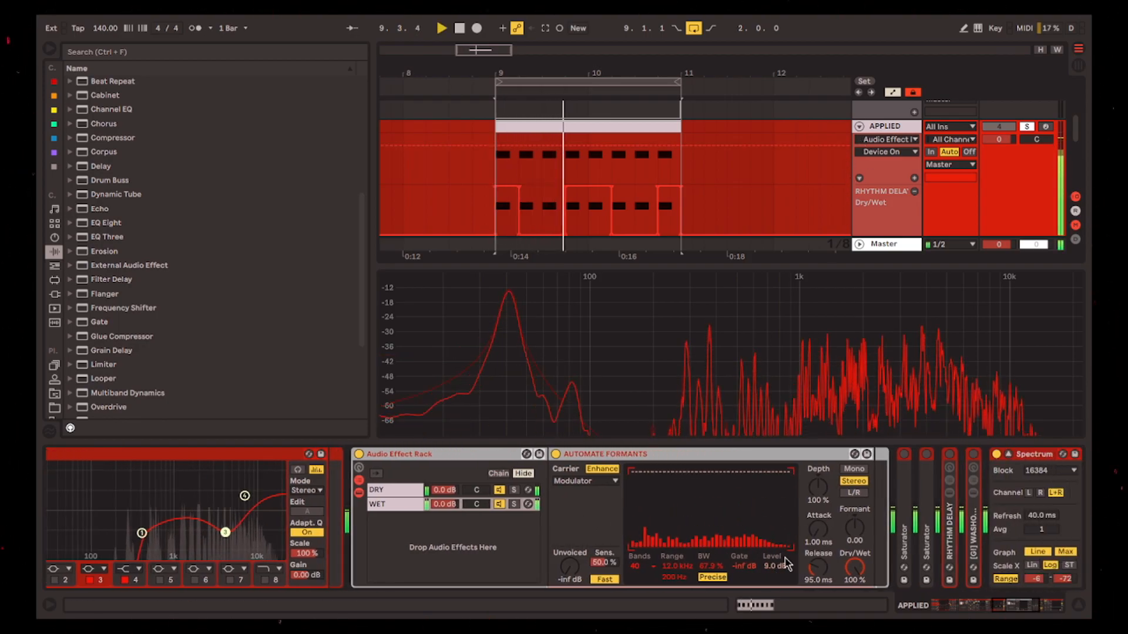
left_click(654, 456)
key("space")
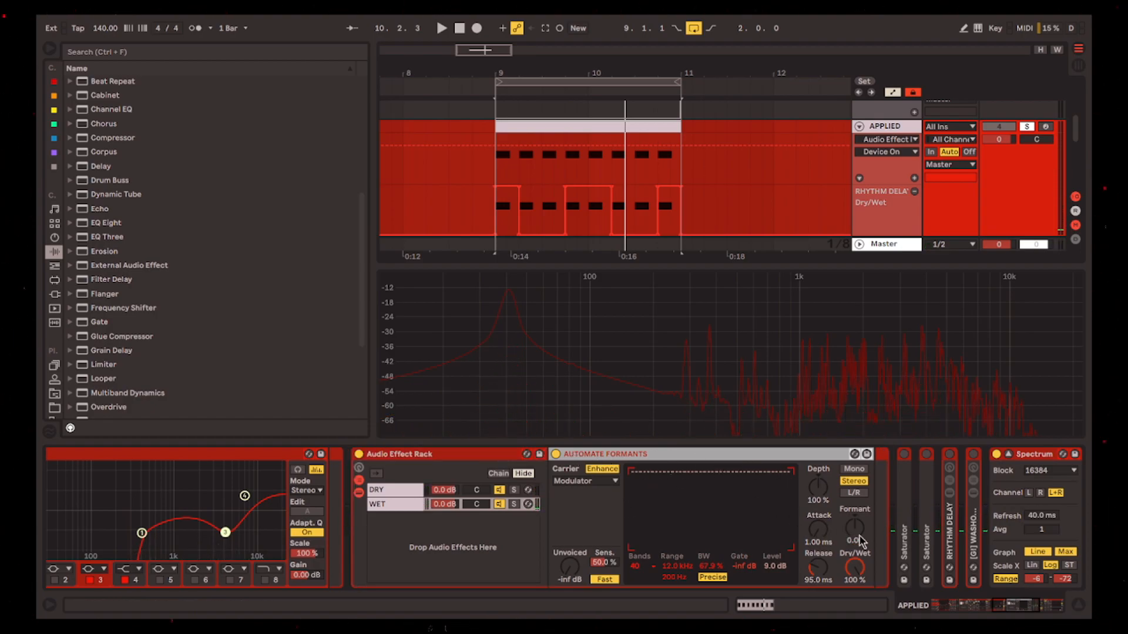
Adjust the Formant control of the AUTOMATE FORMANTS vocoder during playback.
key("space")
left_click_drag(858, 533, 858, 520)
key("space")
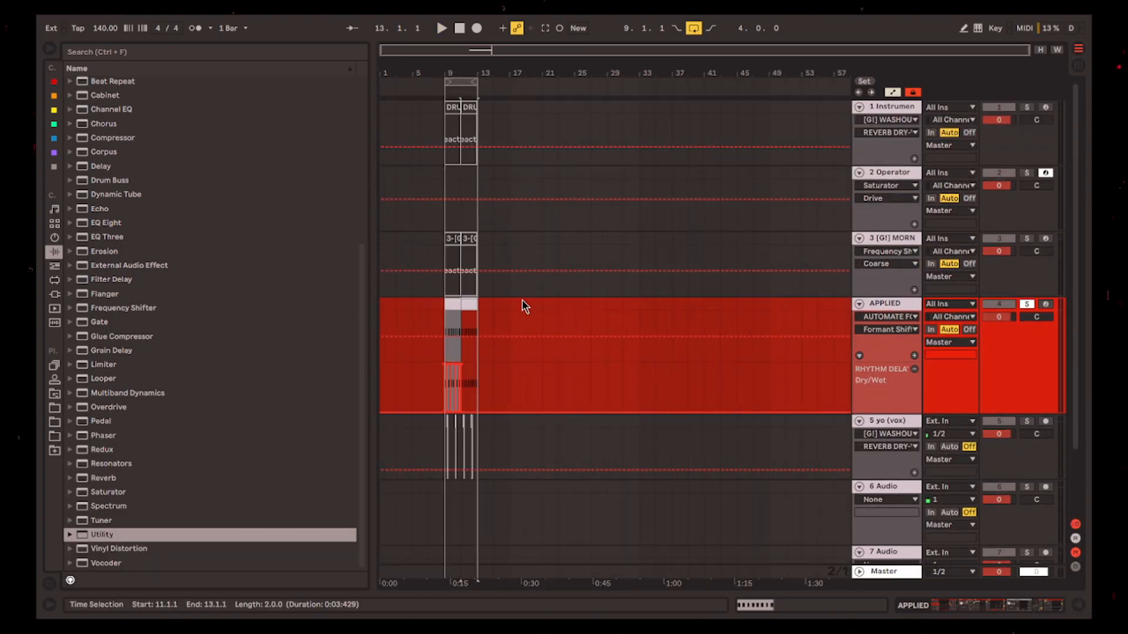
Duplicate the two-bar section across the tracks until the arrangement spans bars 9 to 17.
key("ctrl+d")
key("ctrl+d")
key("ctrl+d")
scroll(492, 347, "up", 5)
Add Formant Shift automation points to the APPLIED track over bars 9 to 17, raising the value slightly towards the end.
left_click(604, 334)
scroll(685, 335, "right", 5)
left_click(685, 333)
left_click_drag(787, 333, 787, 327)
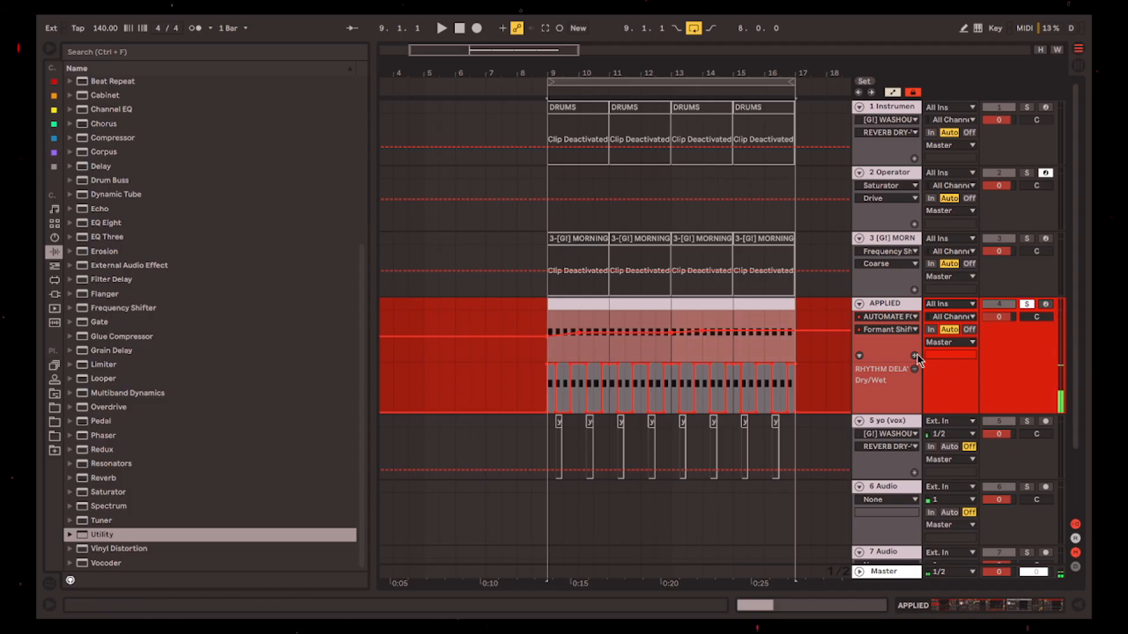
Show the APPLIED track's device chain, unfold the two Saturators following the vocoder and activate the Analog Clip one.
key("space")
left_click(1018, 613)
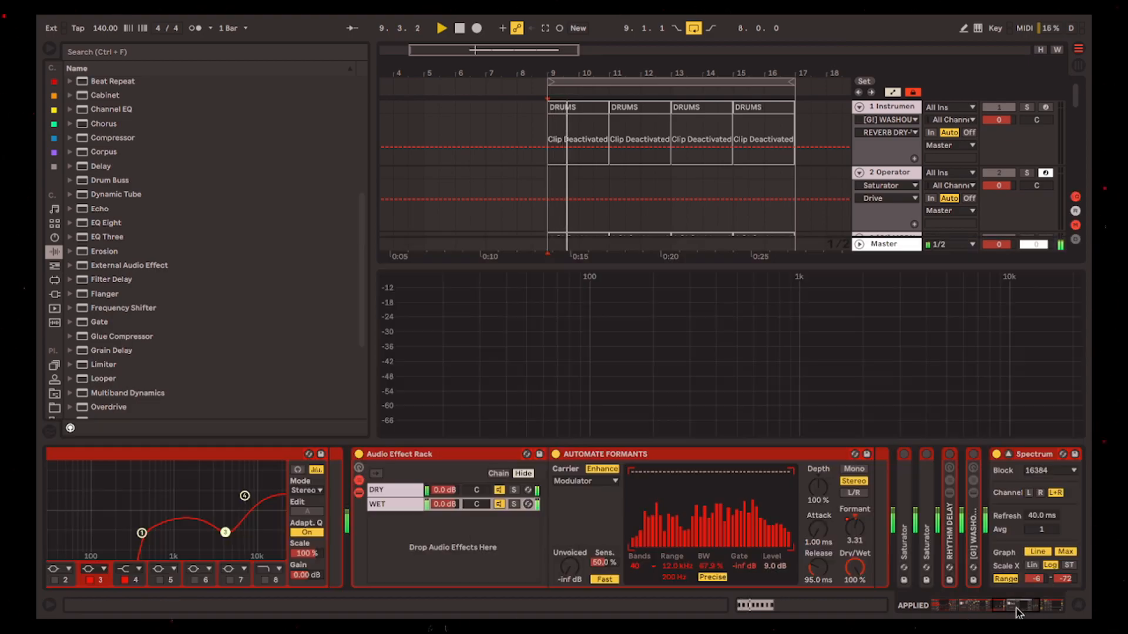
scroll(914, 564, "right", 5)
key("space")
scroll(767, 514, "right", 2)
double_click(620, 487)
double_click(883, 485)
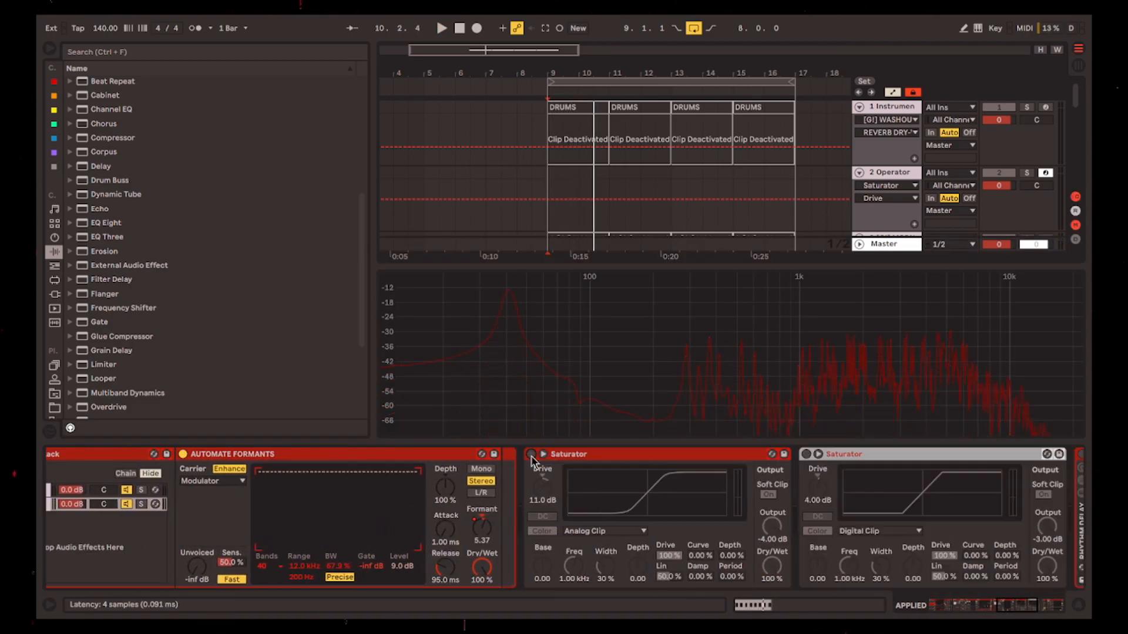
left_click(531, 455)
scroll(760, 473, "right", 2)
Set the Analog Clip Saturator's Dry/Wet to 62.7% and activate the Digital Clip Saturator behind it.
double_click(616, 458)
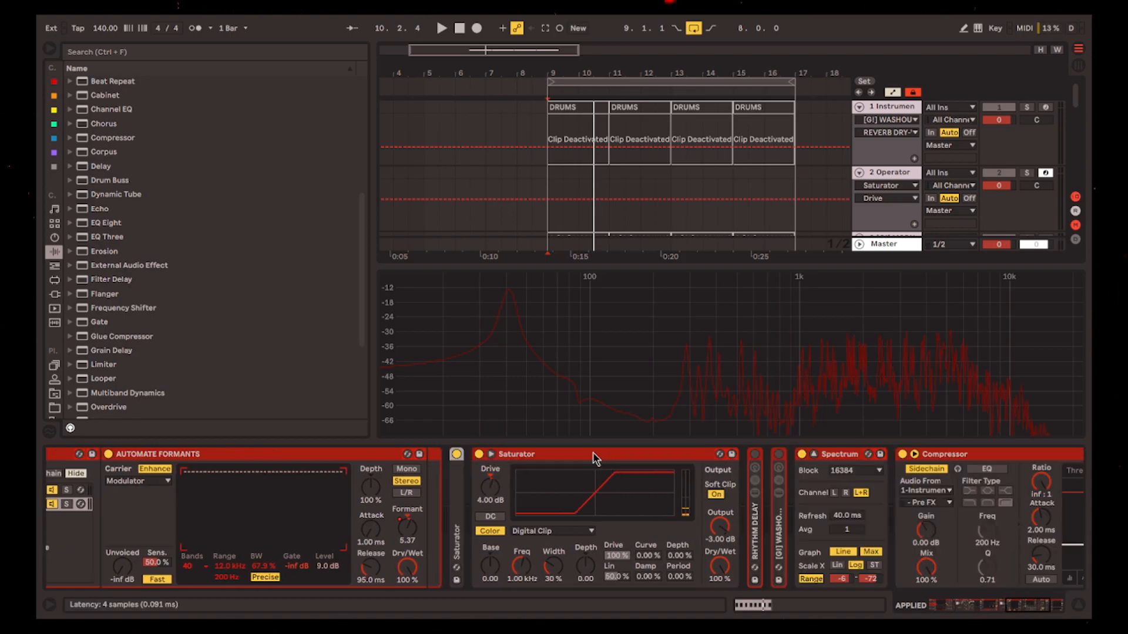
double_click(603, 456)
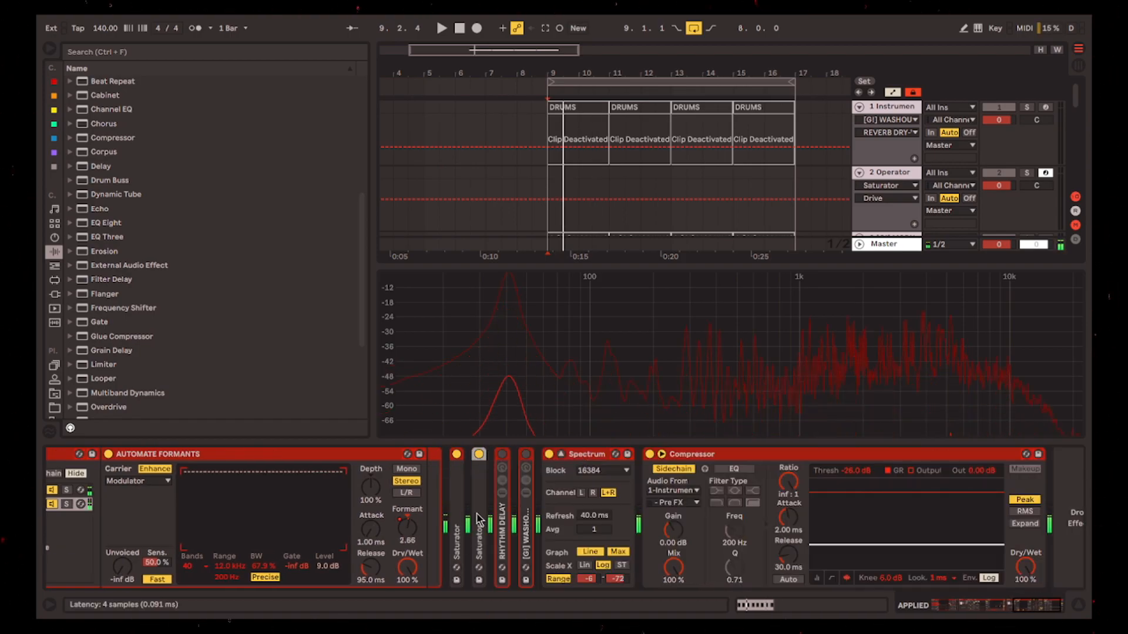
double_click(479, 519)
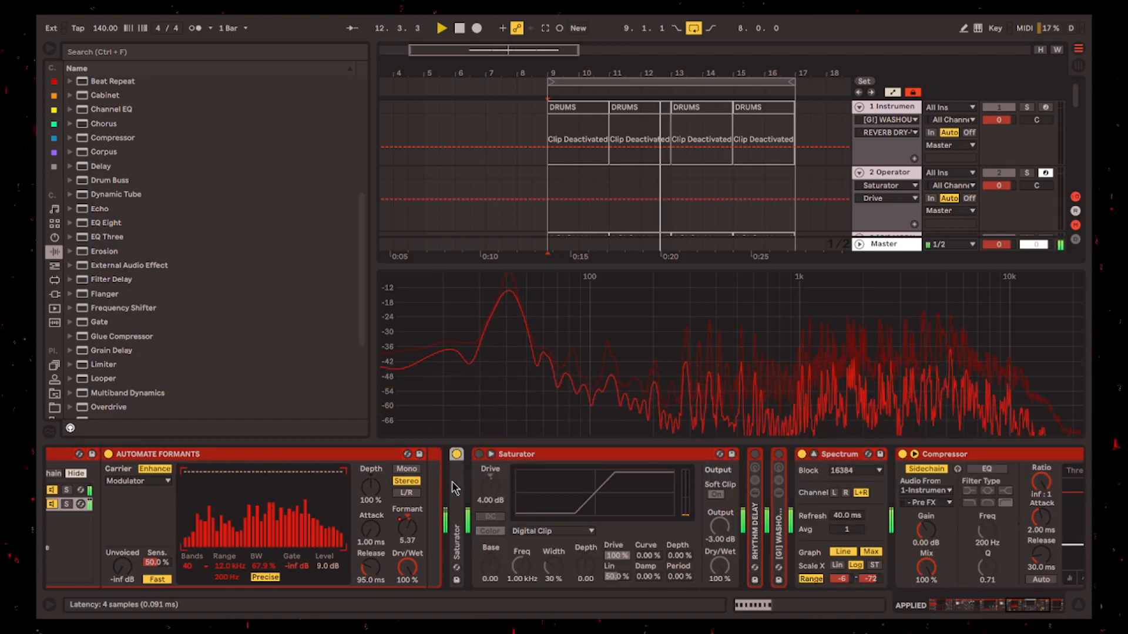
double_click(456, 517)
left_click_drag(697, 568, 698, 592)
left_click(732, 455)
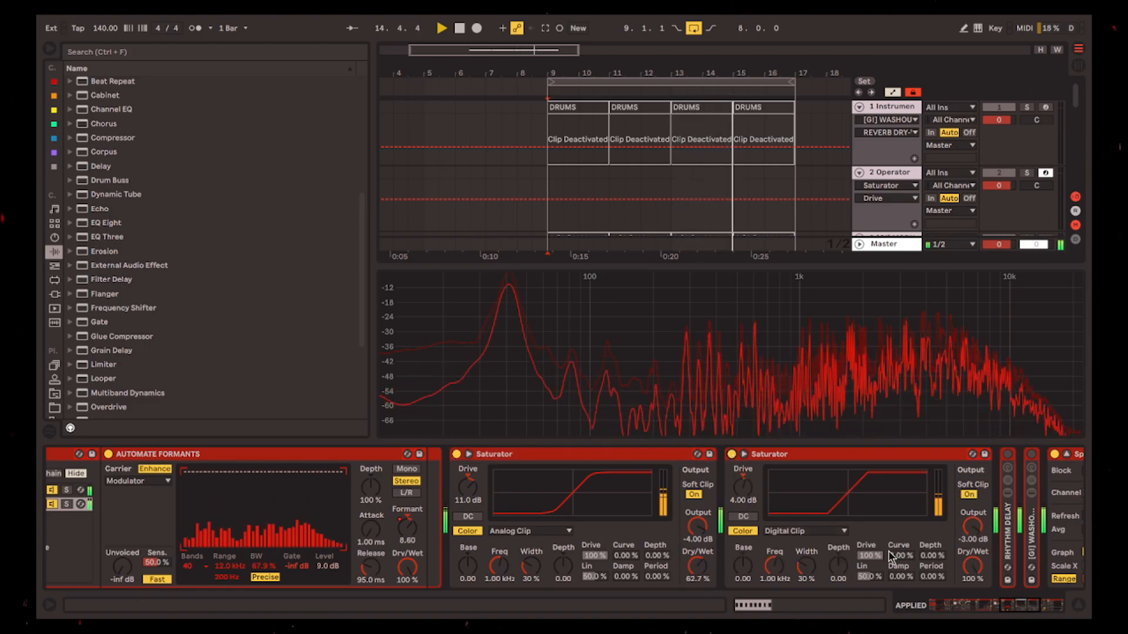
Fold both Saturators, then unfold and activate the RHYTHM DELAY rack on the APPLIED track.
scroll(891, 559, "right", 1)
double_click(582, 456)
double_click(508, 456)
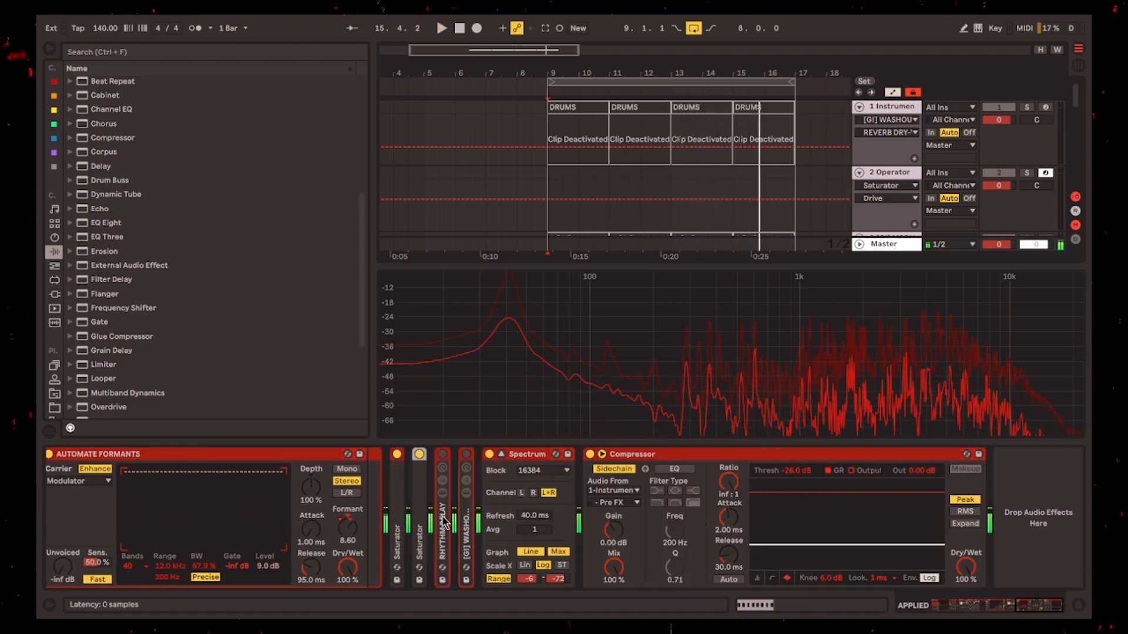
double_click(444, 521)
left_click(442, 455)
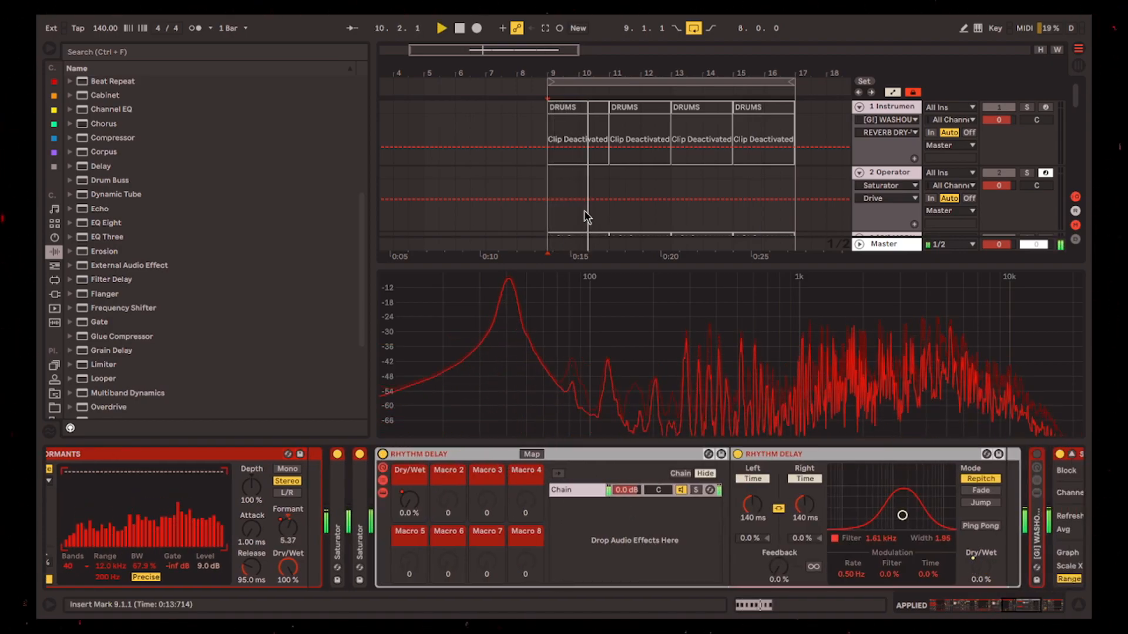
Reshape the RHYTHM DELAY Dry/Wet automation in bar 9 of APPLIED so its two pulses have sloped edges instead of vertical steps.
left_click_drag(421, 500, 421, 477)
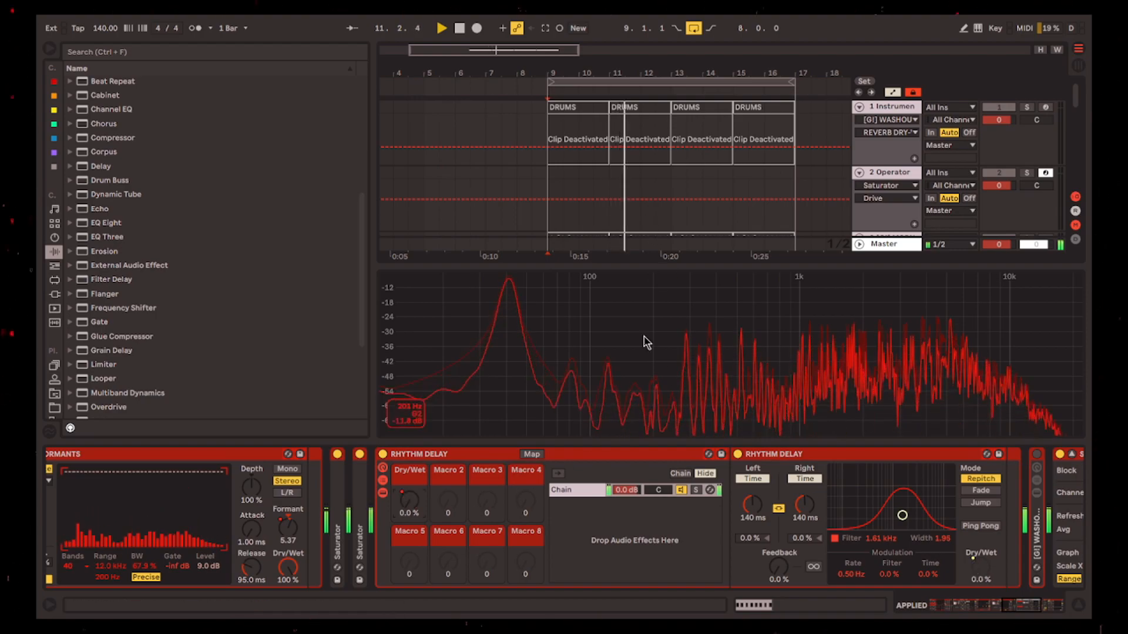
scroll(592, 169, "down", 8)
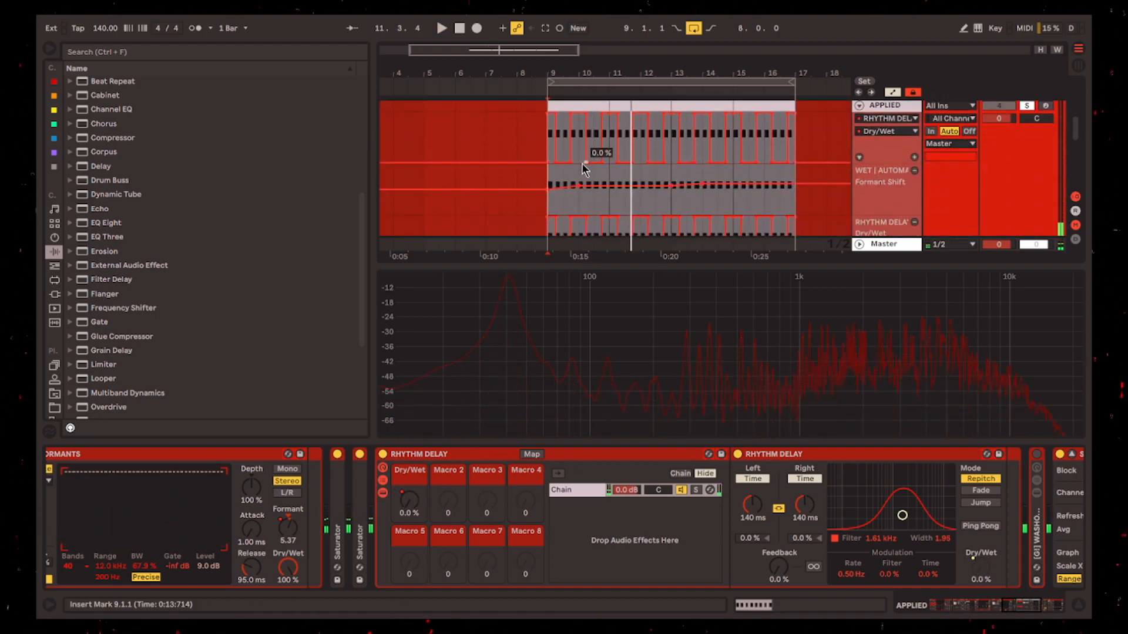
key("space")
scroll(582, 182, "up", 4)
left_click_drag(536, 165, 551, 165)
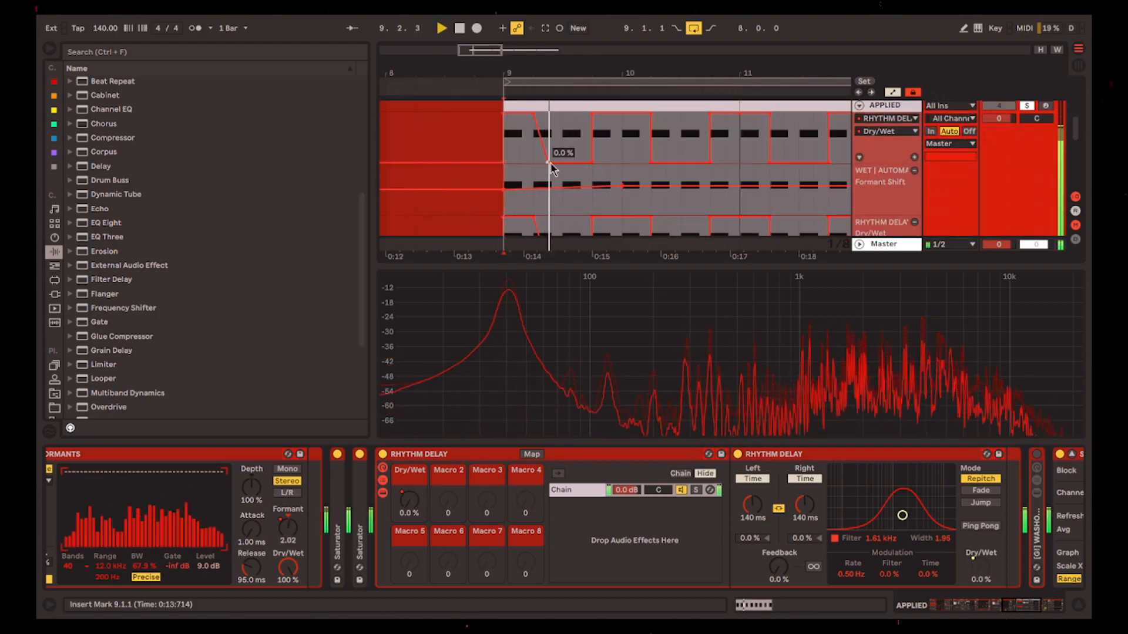
scroll(595, 119, "up", 4)
left_click_drag(594, 115, 619, 116)
scroll(620, 118, "down", 4)
left_click_drag(678, 166, 687, 163)
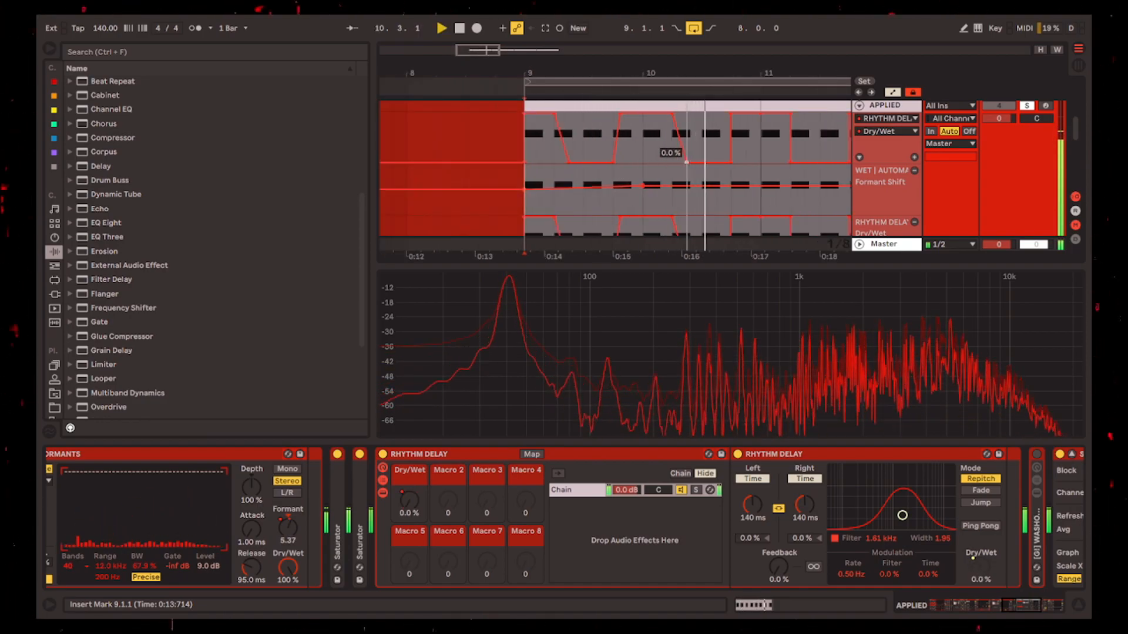
Duplicate the Dry/Wet automation of bar 9 on the APPLIED track bar by bar until it reaches bar 17.
key("space")
left_click_drag(528, 154, 636, 157)
key("ctrl+d")
scroll(626, 157, "down", 4)
key("ctrl+d")
key("ctrl+d")
scroll(588, 142, "down", 4)
key("ctrl+d")
key("ctrl+d")
key("ctrl+d")
key("ctrl+d")
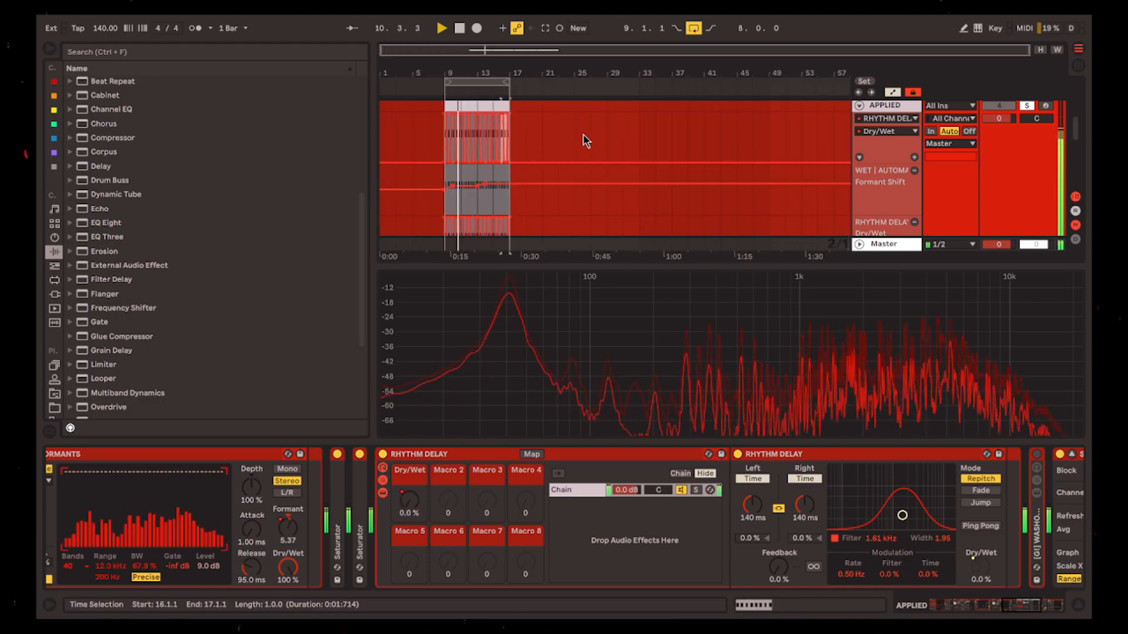
Fold the RHYTHM DELAY rack, activate the [G!] WASHOUT RACK and set its REVERB TIME to 1.64 s.
scroll(426, 140, "up", 4)
scroll(514, 461, "right", 2)
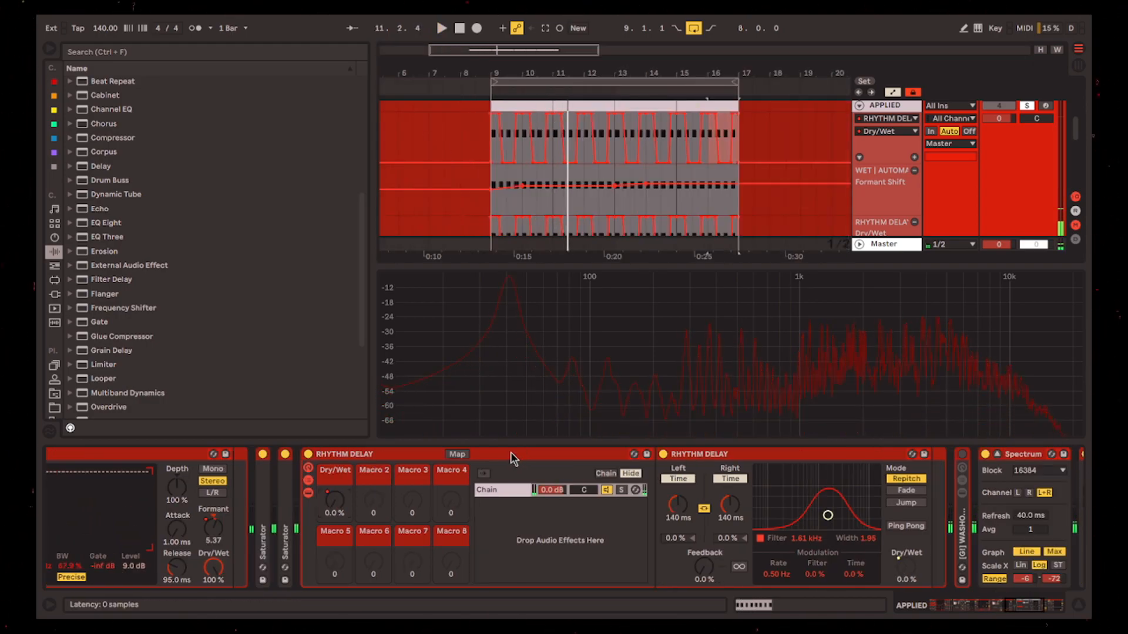
double_click(508, 452)
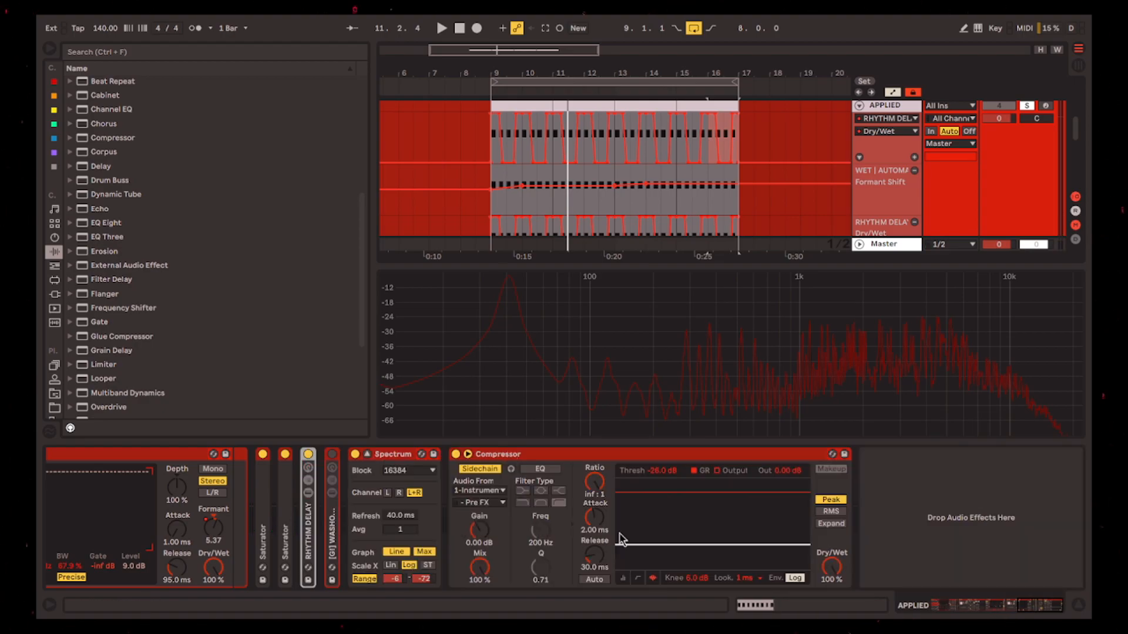
left_click_drag(1038, 602, 721, 556)
double_click(610, 516)
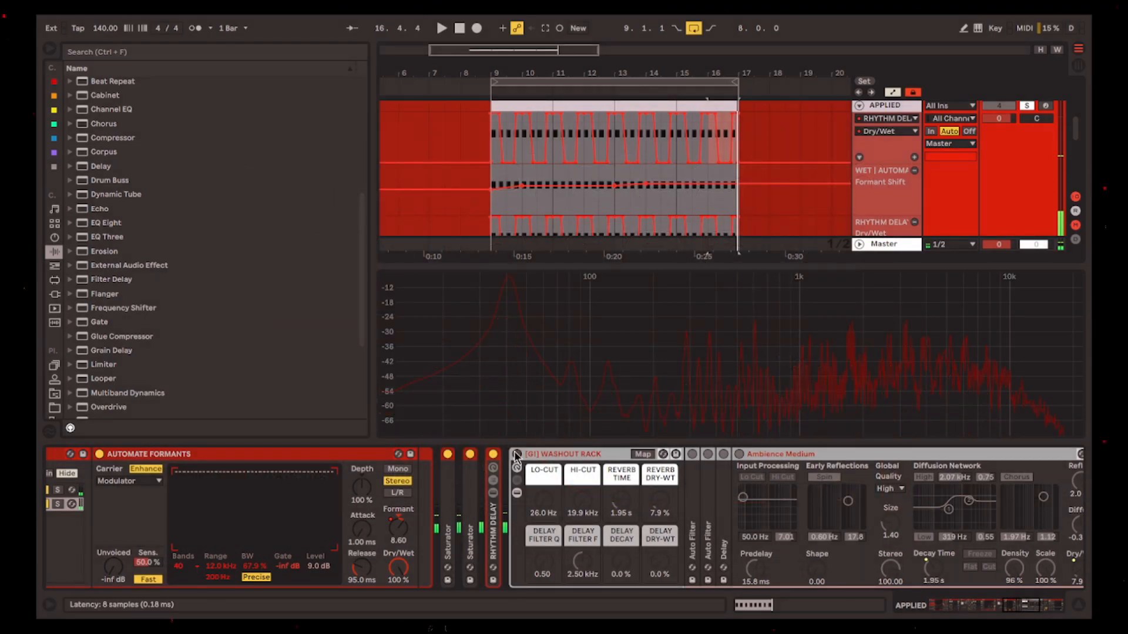
left_click(516, 455)
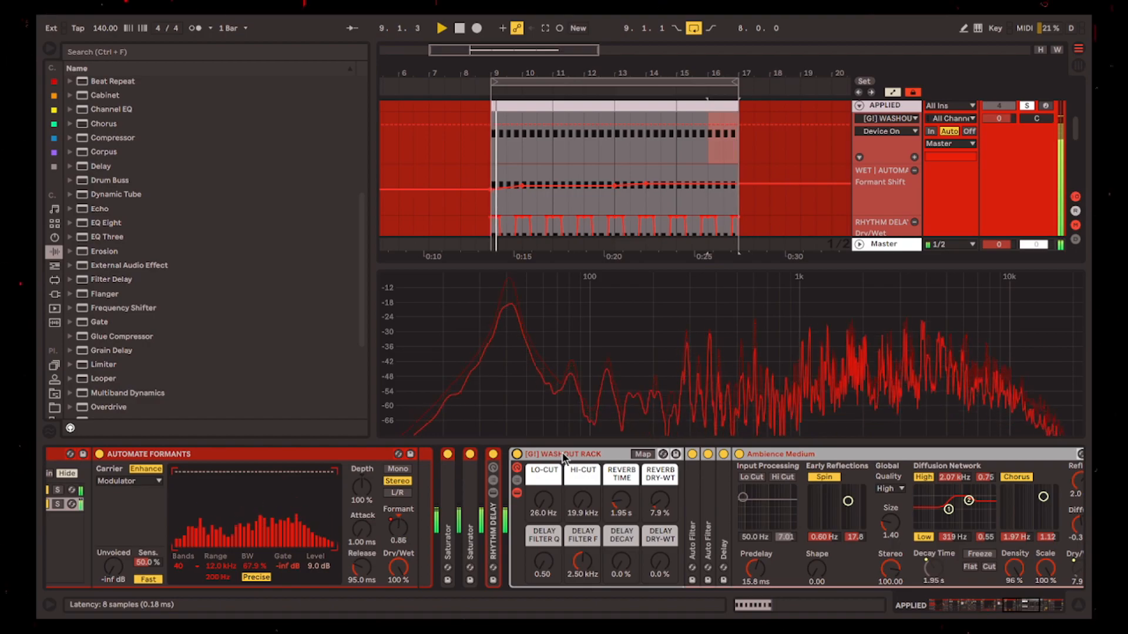
left_click(648, 505)
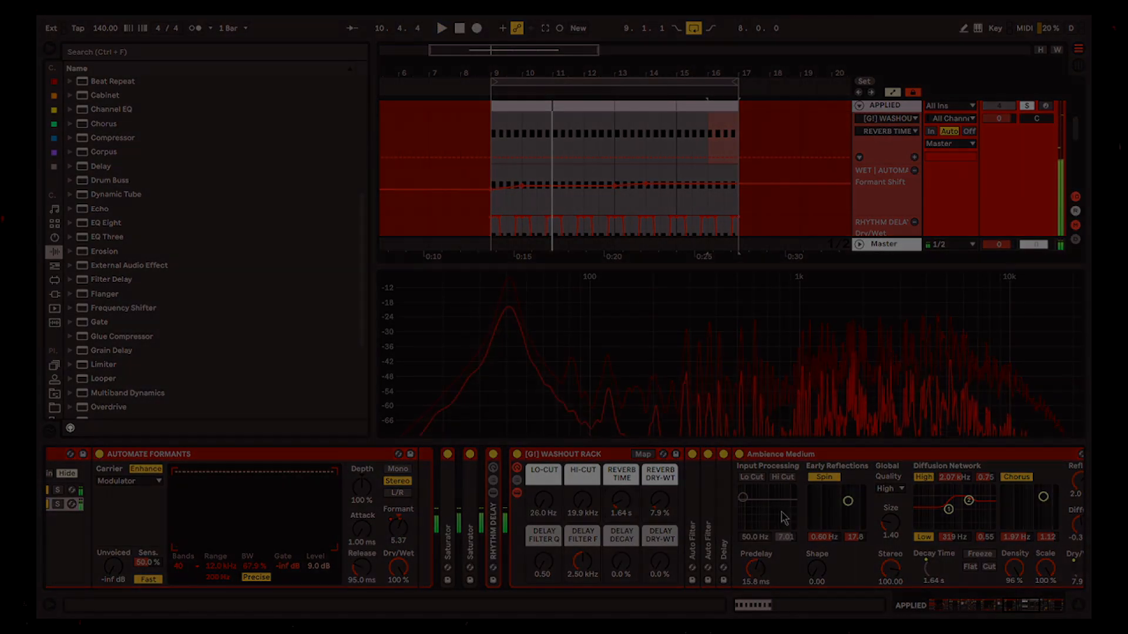
Hide the device chain and reactivate the yo (vox) and DRUMS clips across bars 9 to 17.
scroll(785, 518, "right", 2)
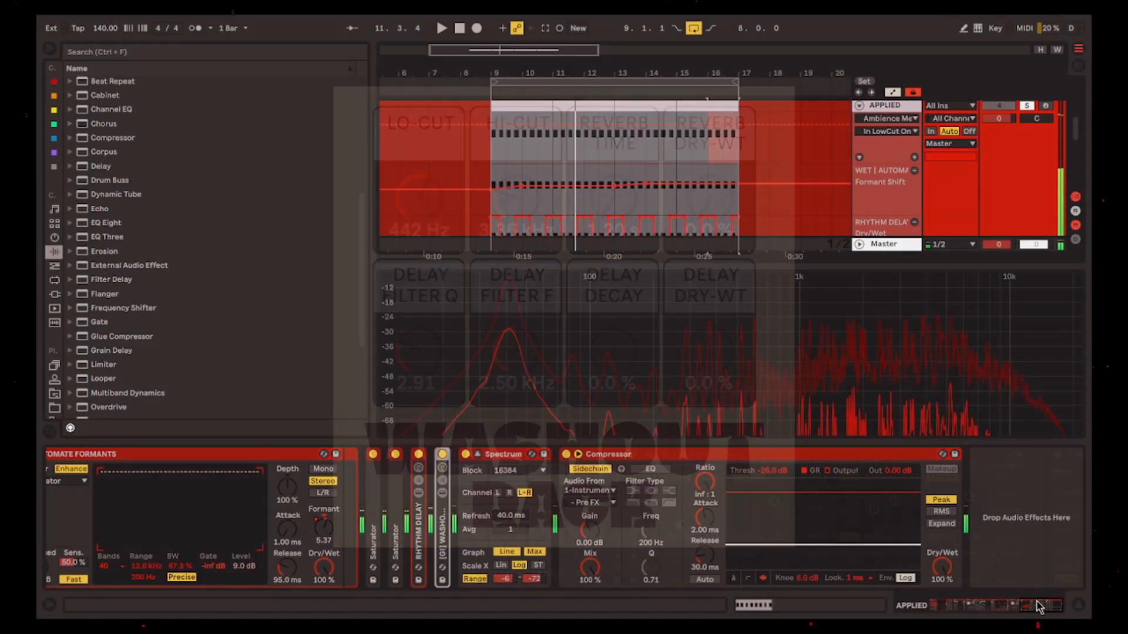
left_click_drag(1042, 602, 930, 601)
left_click(1080, 606)
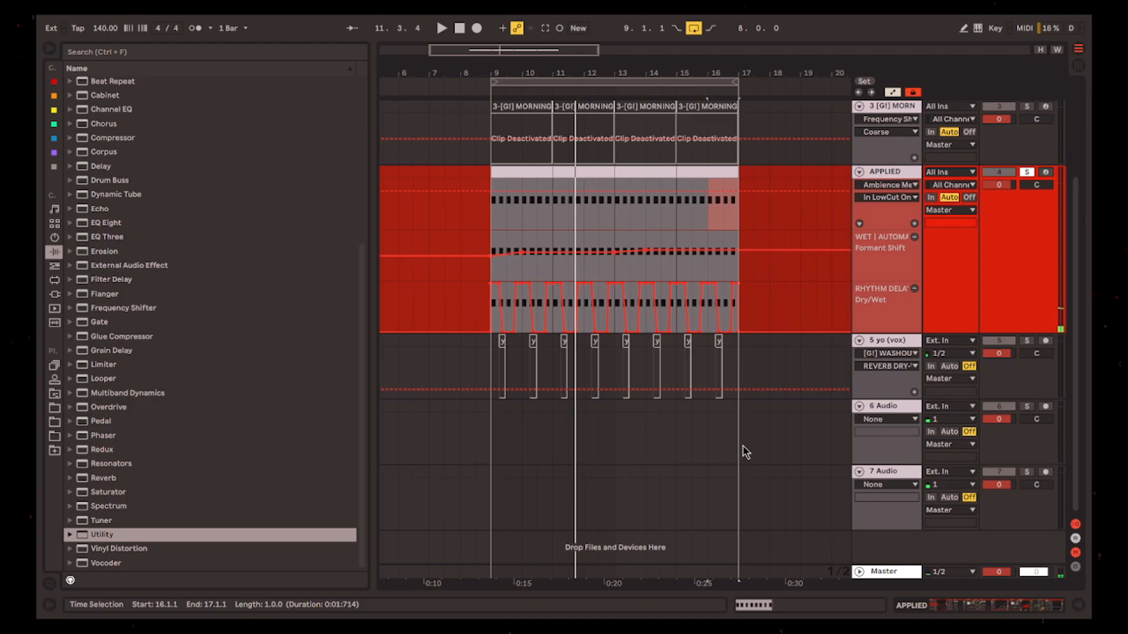
scroll(729, 301, "up", 1)
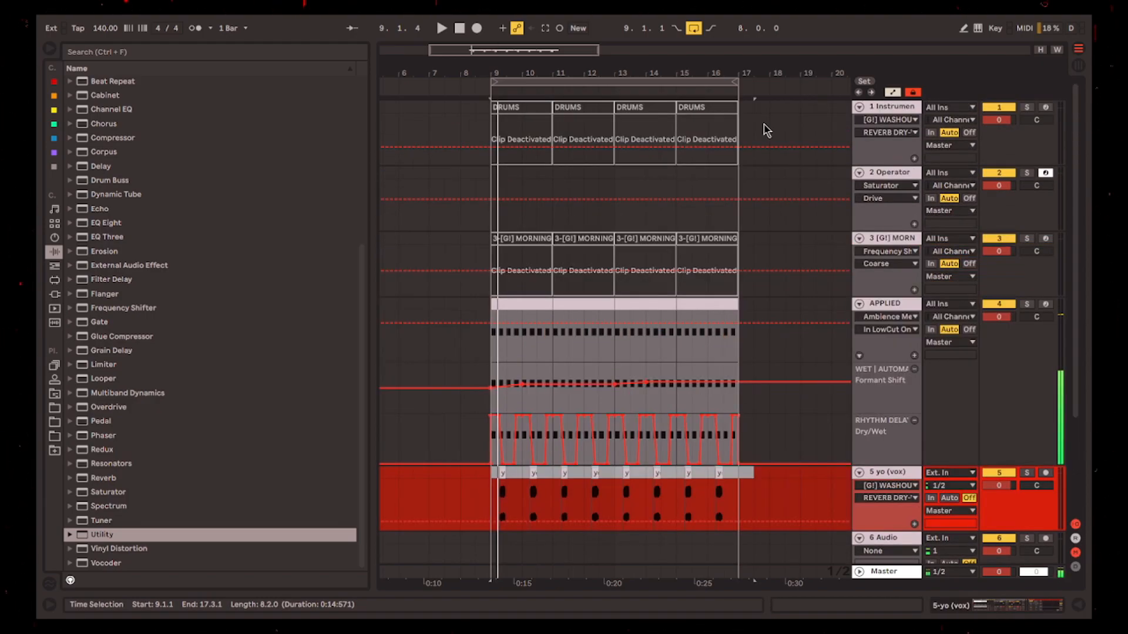
left_click_drag(766, 128, 505, 125)
key("0")
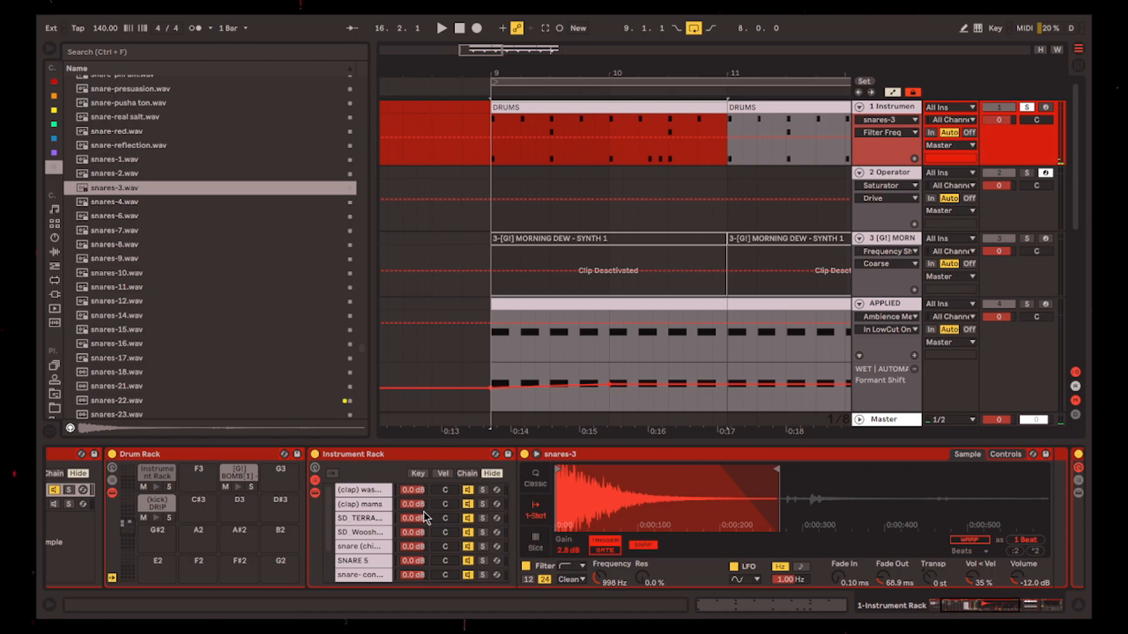
Audition the soloed DRUMS clips and look over the drum rack's layered snare and clap chains.
scroll(428, 496, "left", 2)
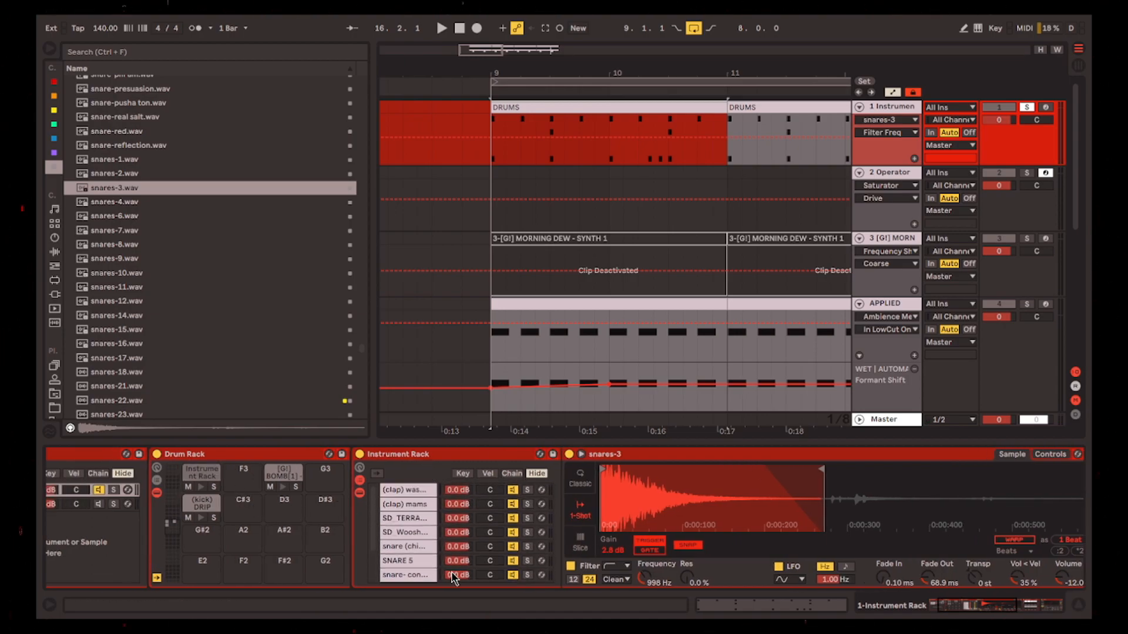
key("space")
scroll(580, 241, "down", 4)
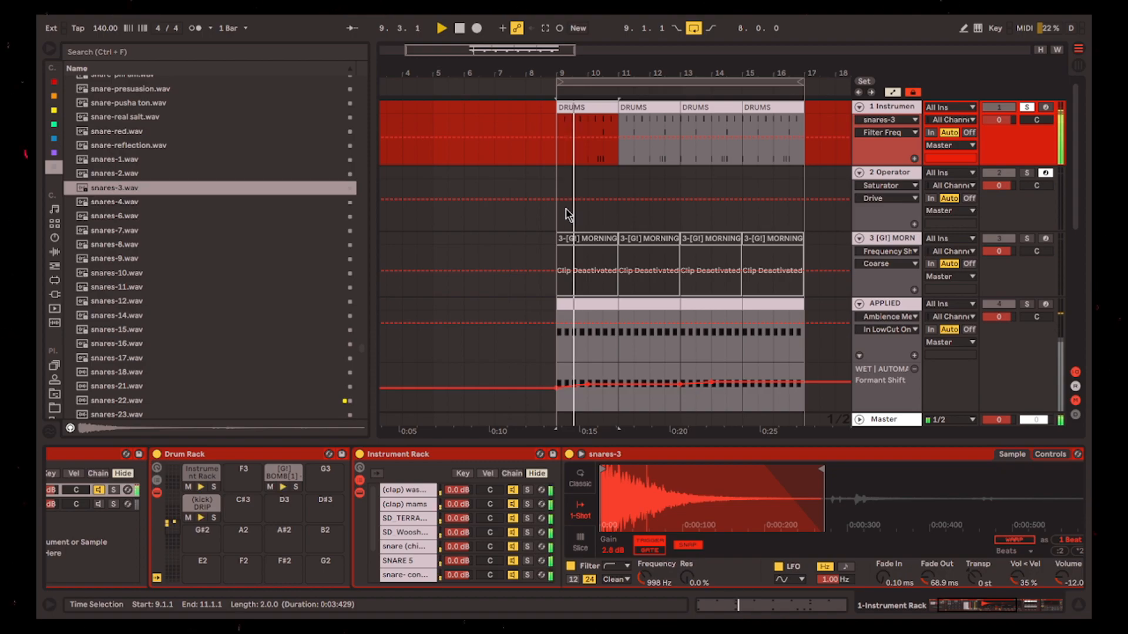
scroll(594, 201, "right", 1)
left_click(581, 108)
scroll(582, 109, "up", 4)
key("space")
scroll(582, 111, "down", 4)
scroll(581, 111, "right", 1)
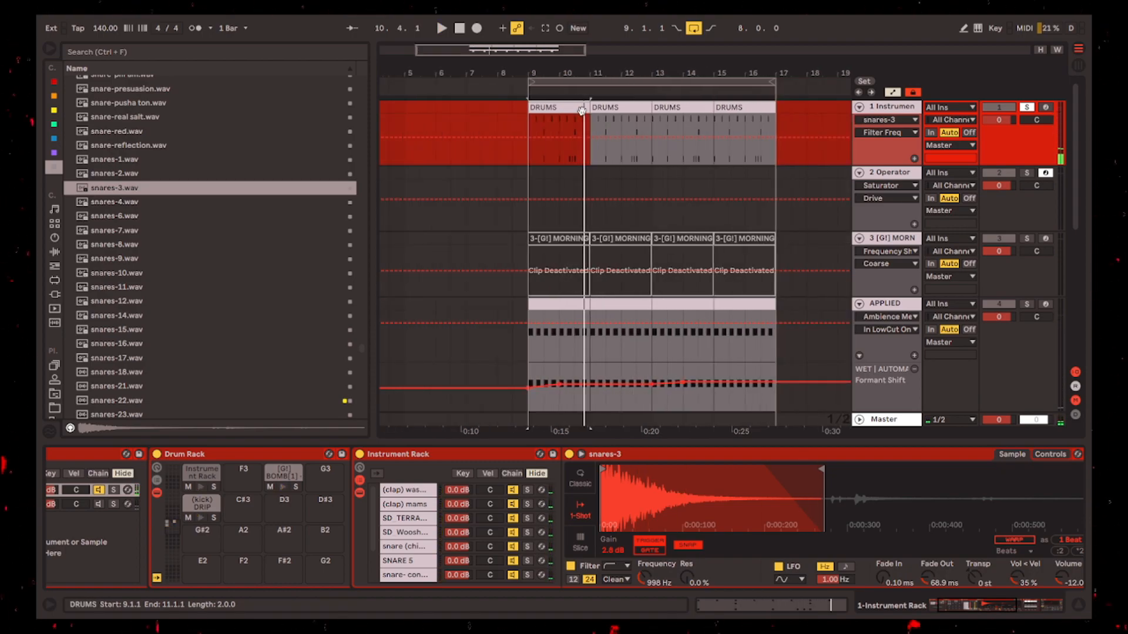
key("space")
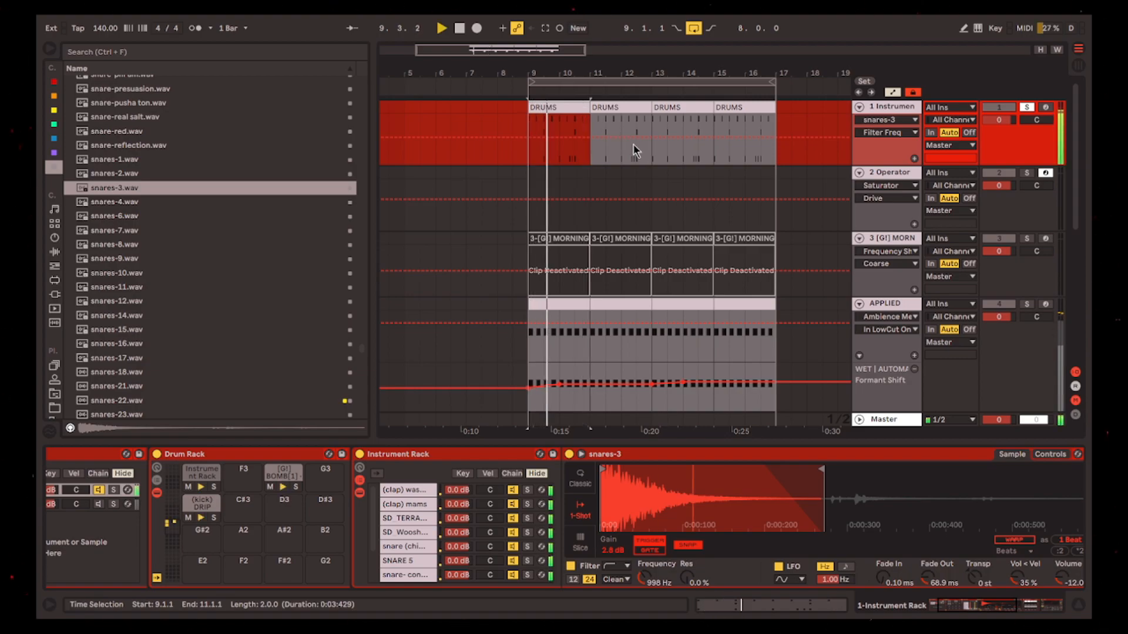
scroll(641, 158, "right", 2)
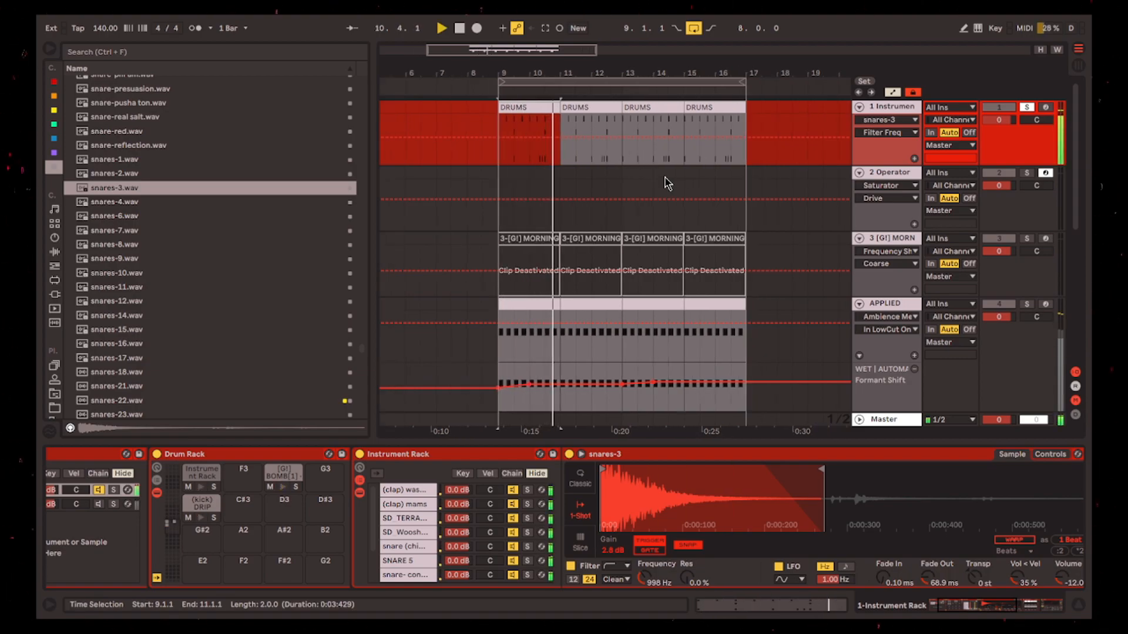
Unsolo the drum track and hide the automation lanes in the arrangement.
key("s")
scroll(764, 252, "down", 2)
key("a")
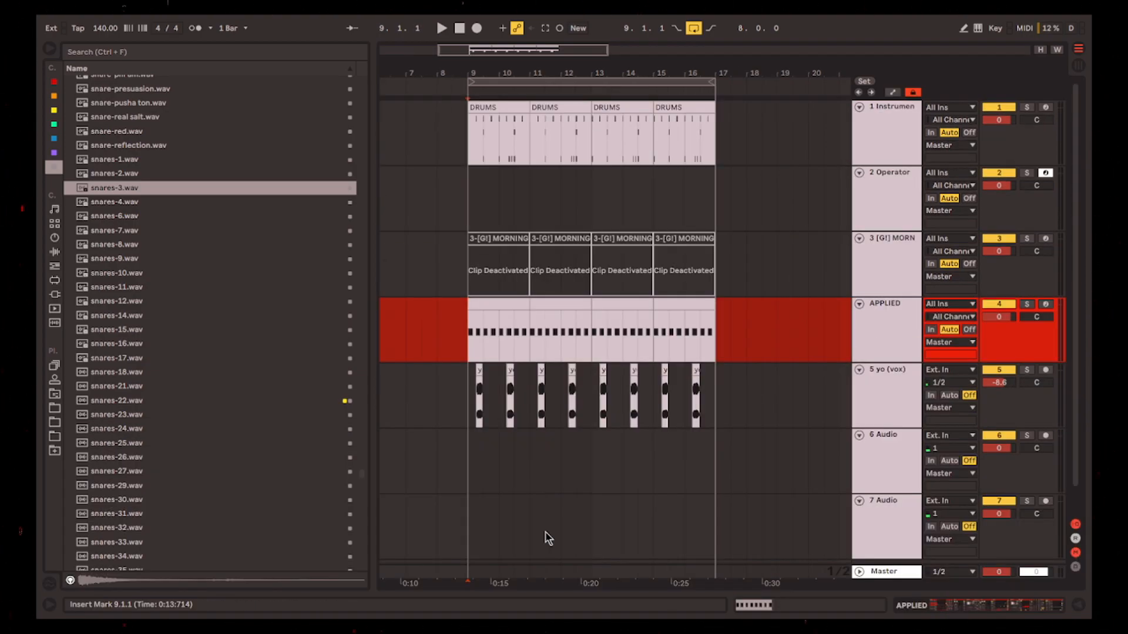
Play the full arrangement from bar 9 and toggle the Follow option on.
key("space")
scroll(529, 517, "up", 5)
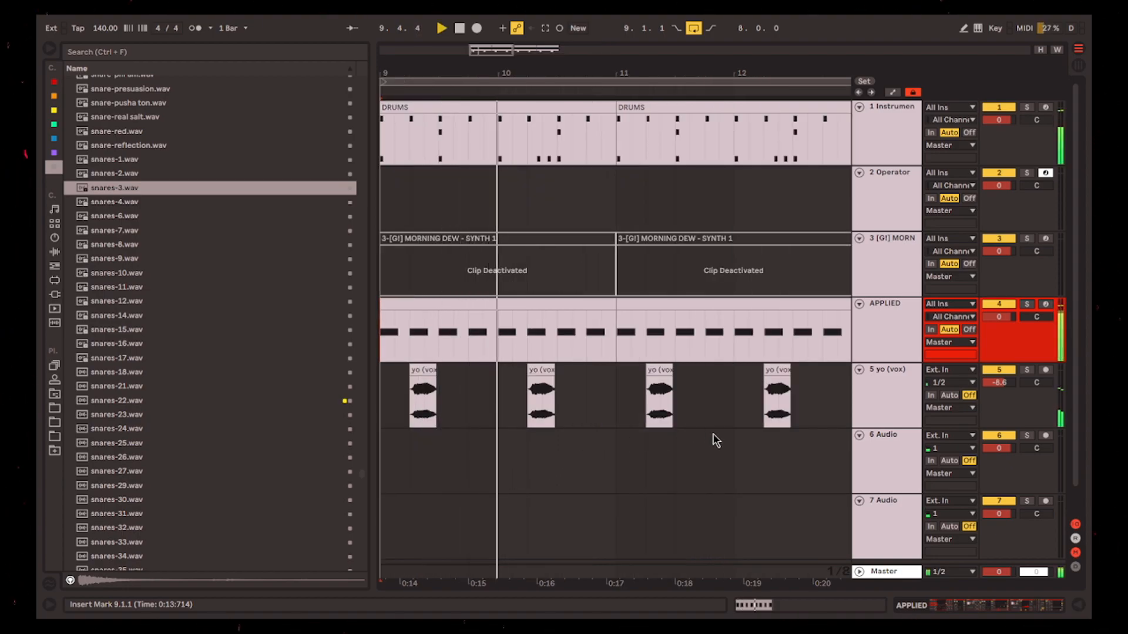
scroll(720, 434, "down", 5)
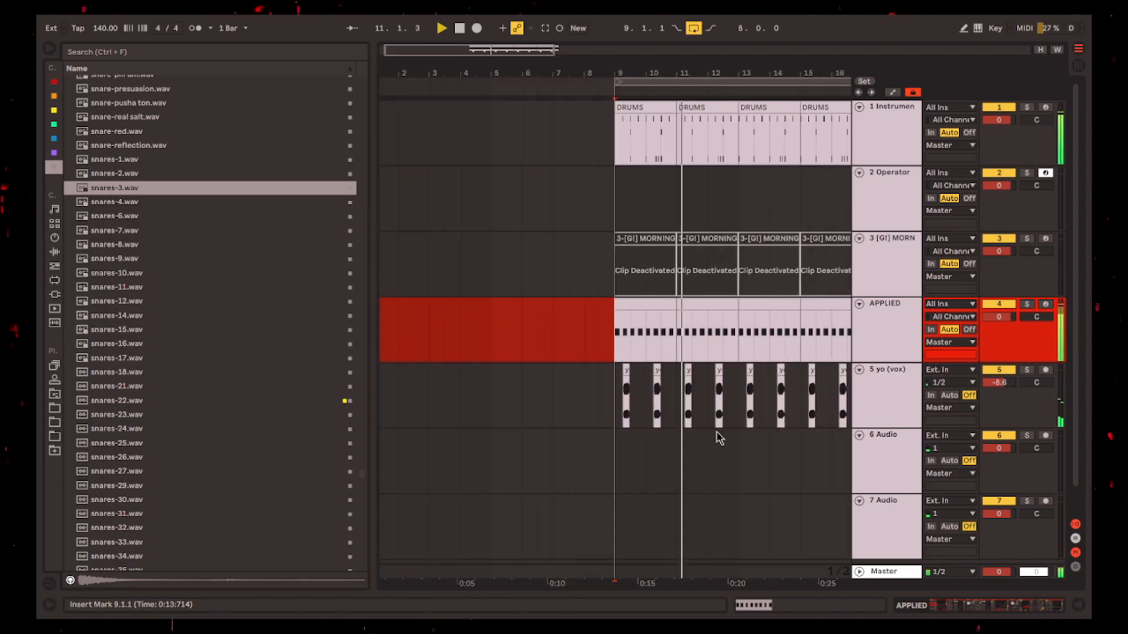
scroll(707, 427, "right", 1)
left_click(352, 28)
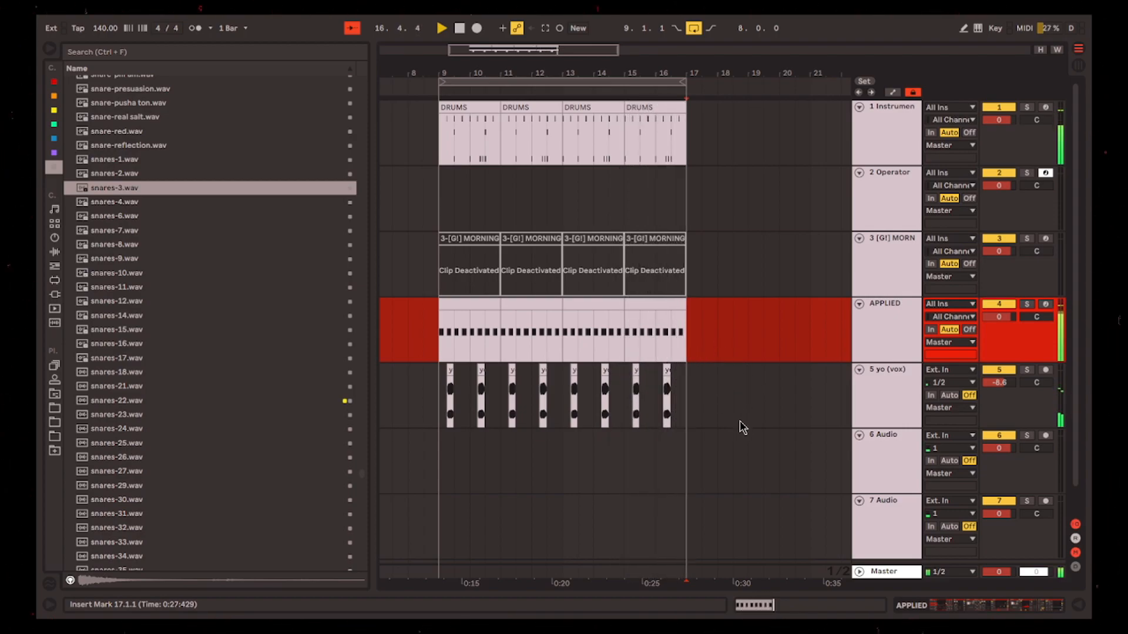
Solo the APPLIED track with its first two bars selected, play it back and unsolo it.
left_click(689, 357)
left_click_drag(683, 354, 438, 132)
left_click(608, 329)
left_click(478, 300)
left_click_drag(440, 341, 541, 337)
left_click(479, 300)
key("s")
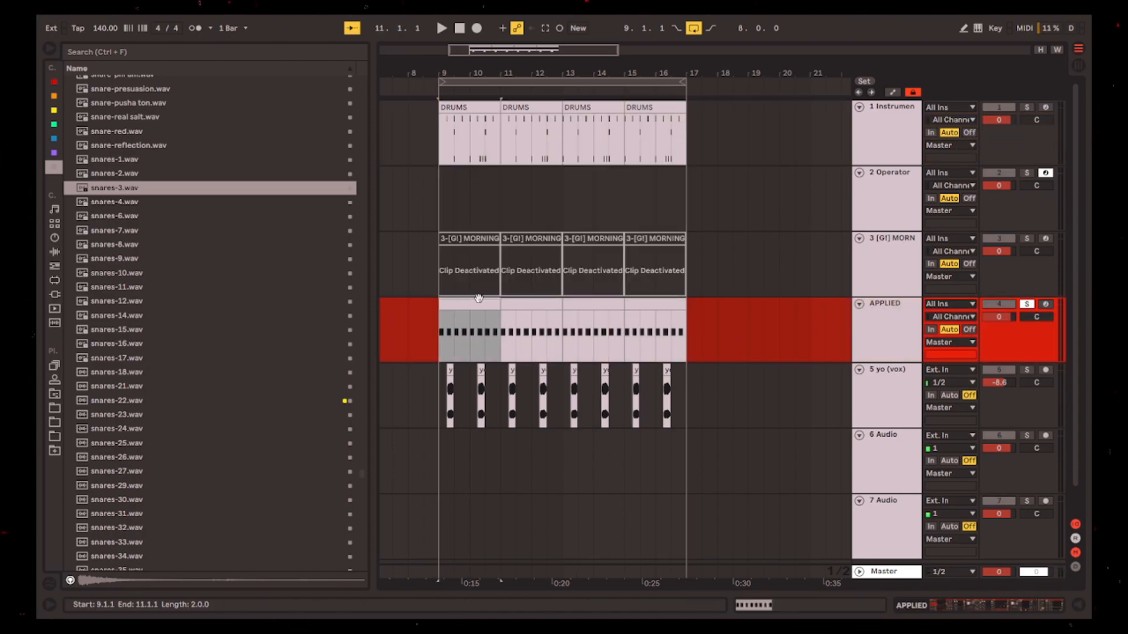
key("space")
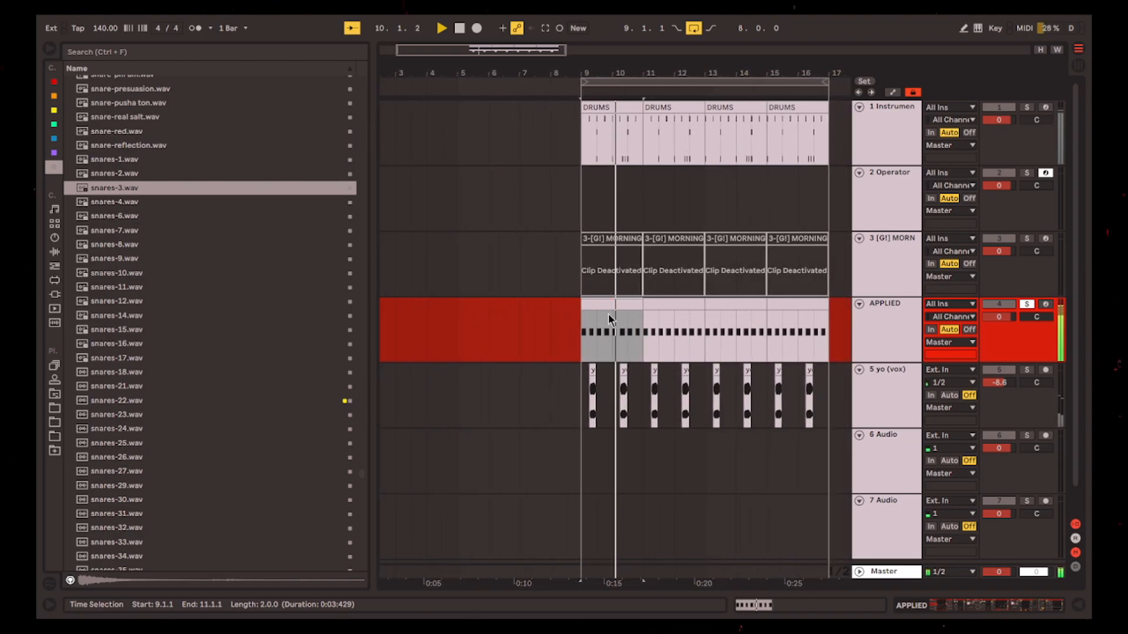
key("s")
Toggle activation of the MORNING DEW - SYNTH 1 clips across bars 9 to 17 and play the arrangement.
left_click_drag(583, 266, 821, 261)
key("0")
left_click(608, 241)
key("space")
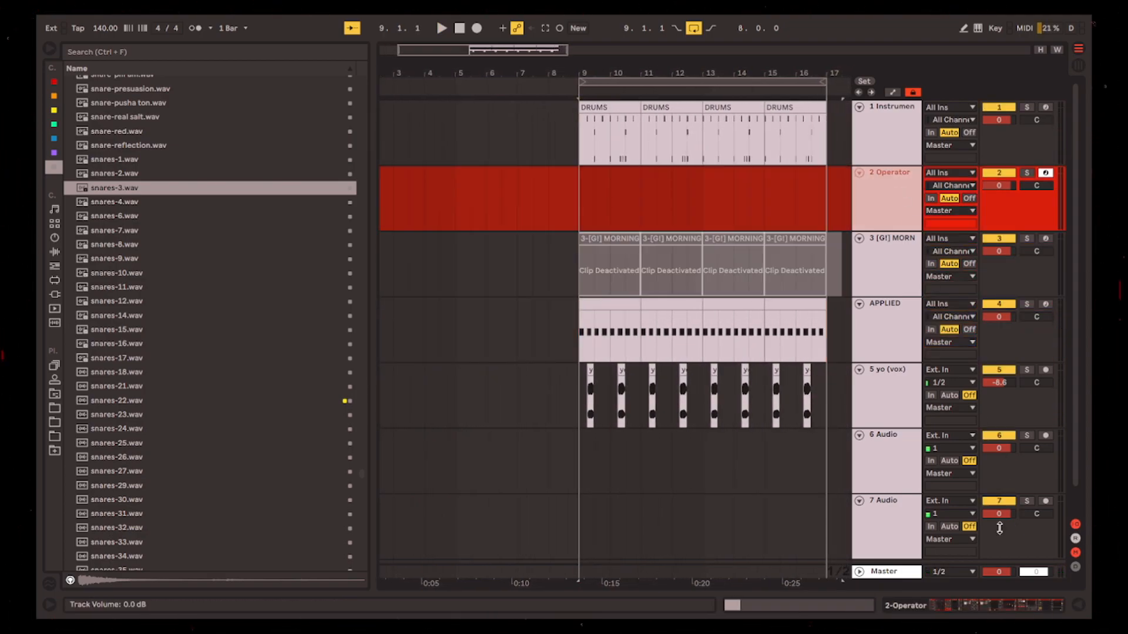
Place the insert marker at the start of bar 9 on the Operator track.
left_click(952, 603)
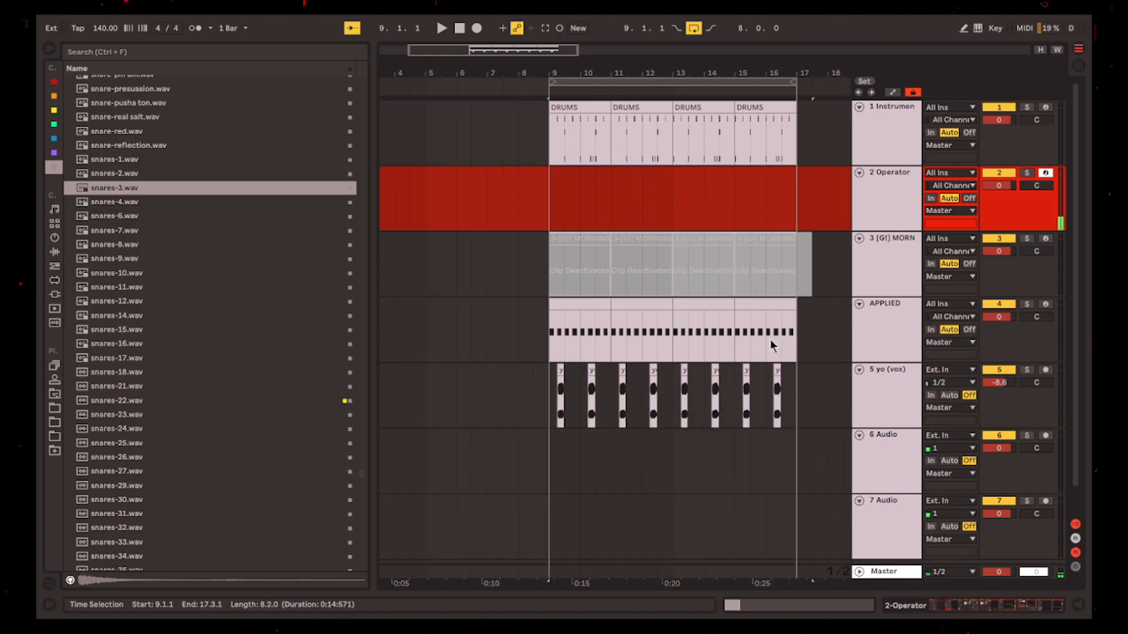
left_click(798, 323)
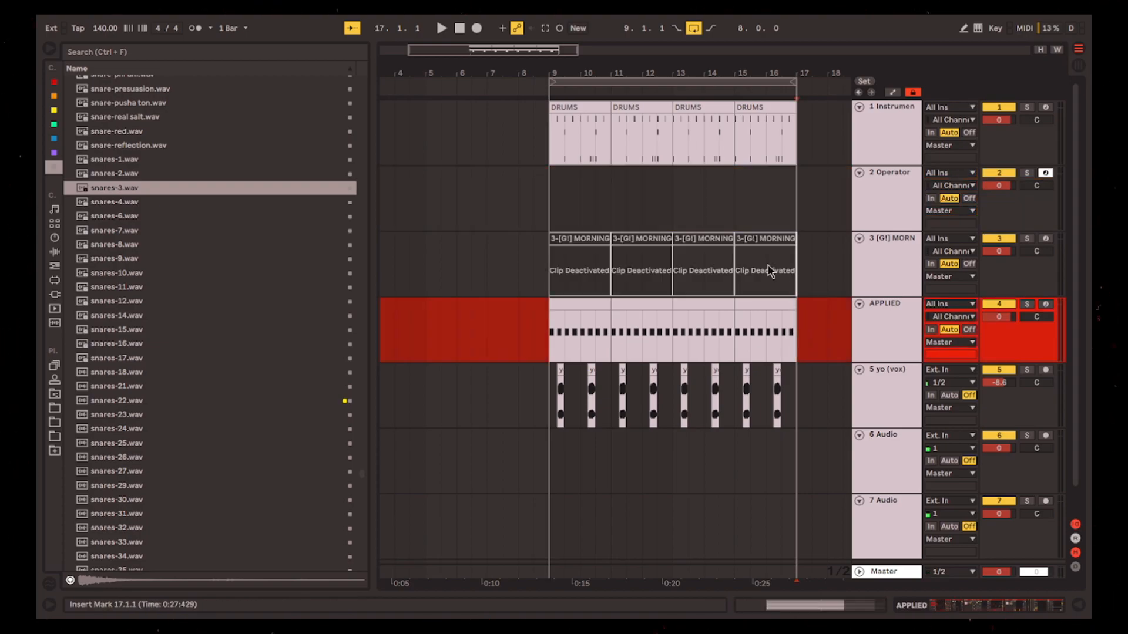
left_click(550, 188)
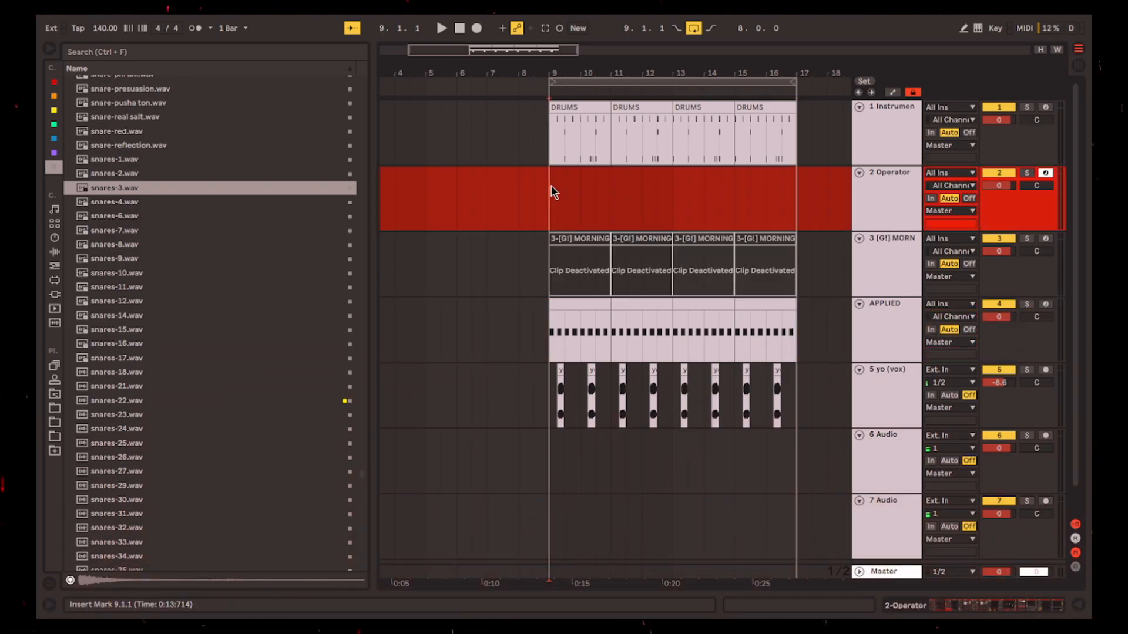